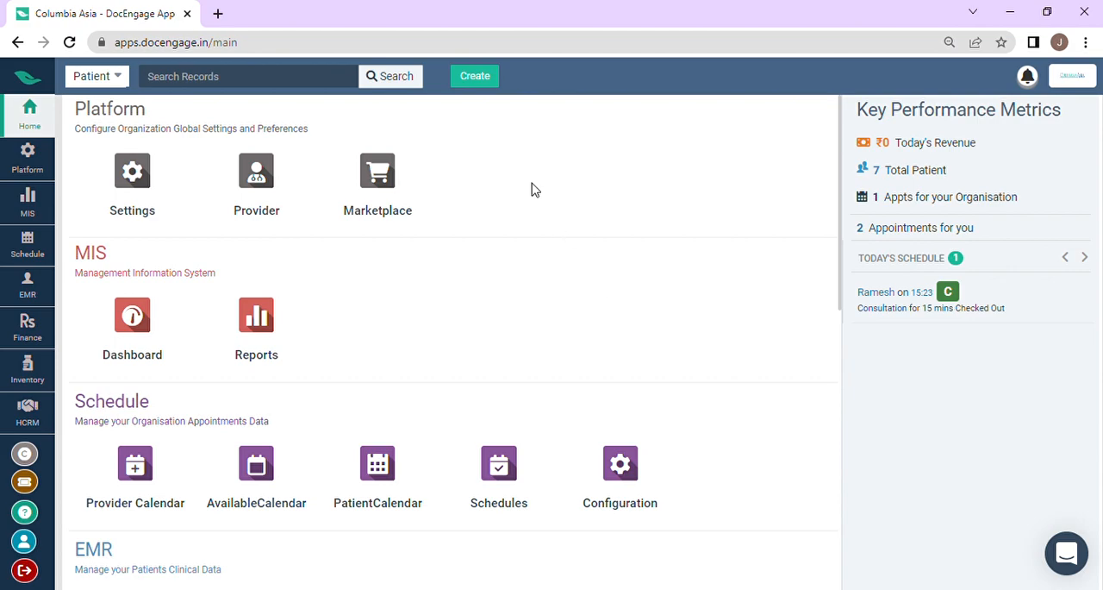
Step: Start a Quick Schedule appointment and set its care center to Columbia Asia Whitefield
{"action": "left_click", "coordinate": [487, 77]}
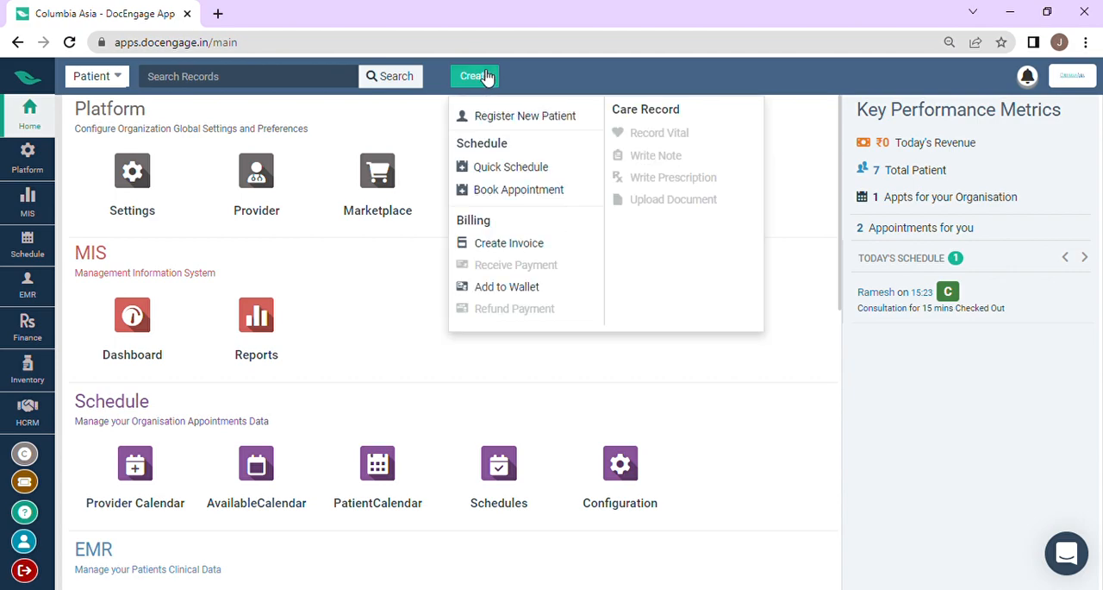
{"action": "left_click", "coordinate": [514, 172]}
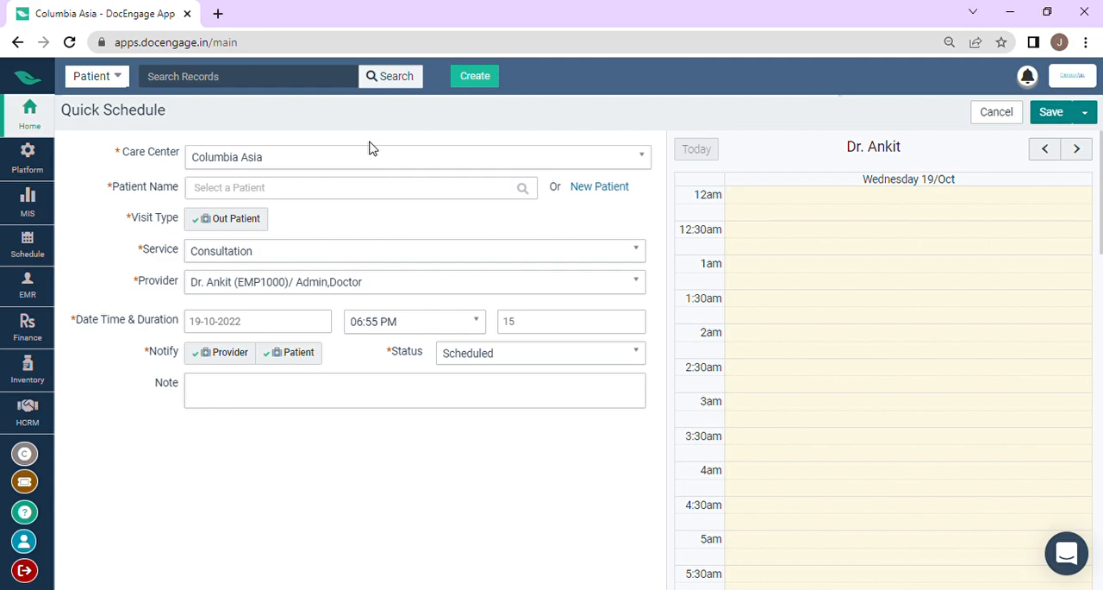
{"action": "left_click", "coordinate": [372, 168]}
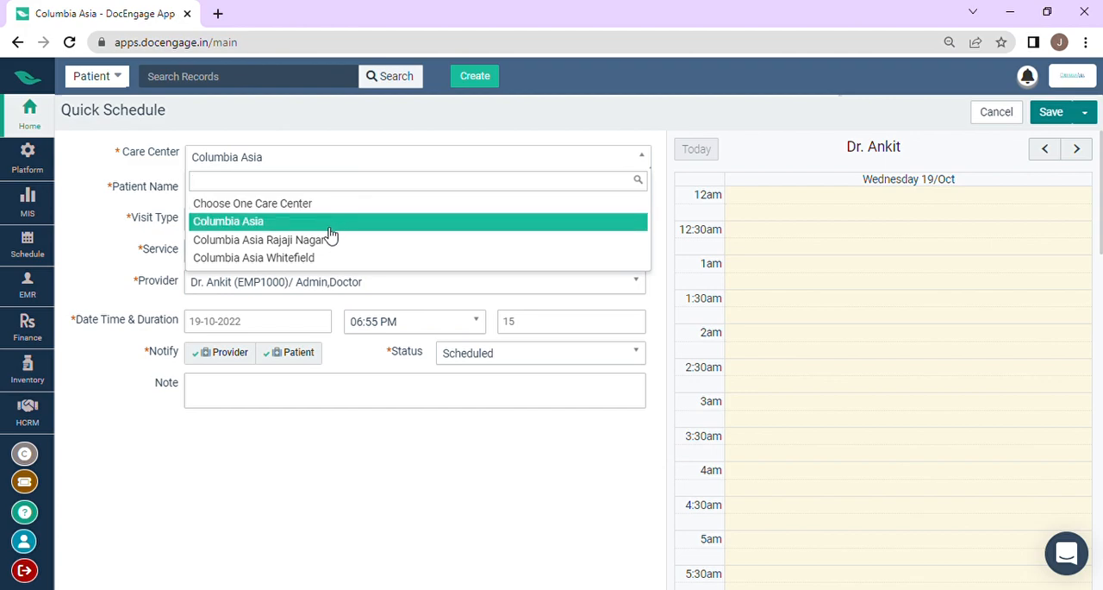
{"action": "left_click", "coordinate": [315, 261]}
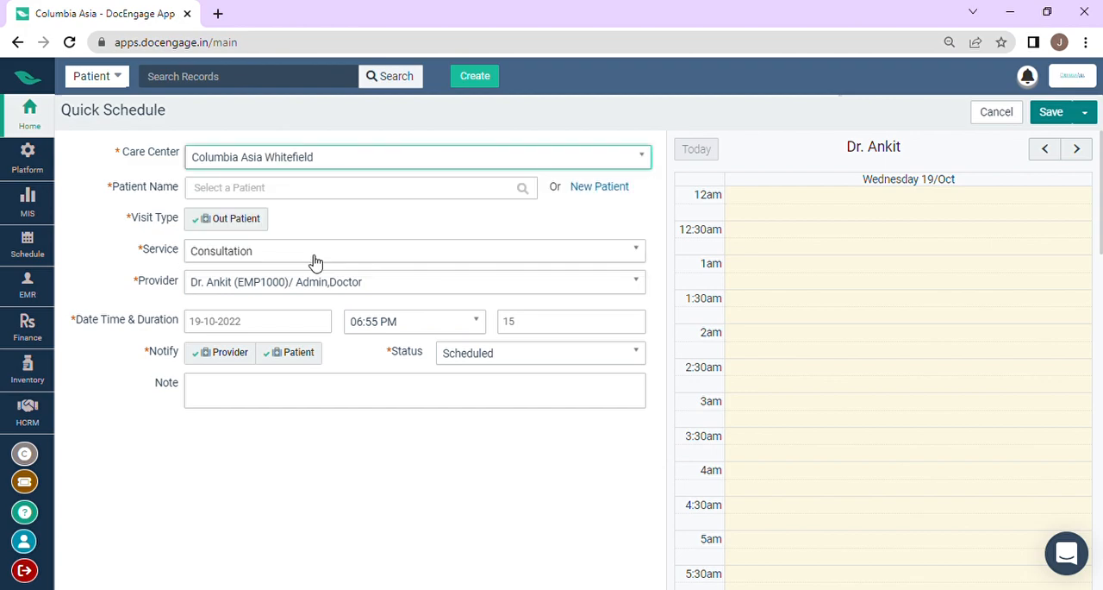
Step: Search for the patient by the first eight digits of the mobile number
{"action": "left_click", "coordinate": [344, 197]}
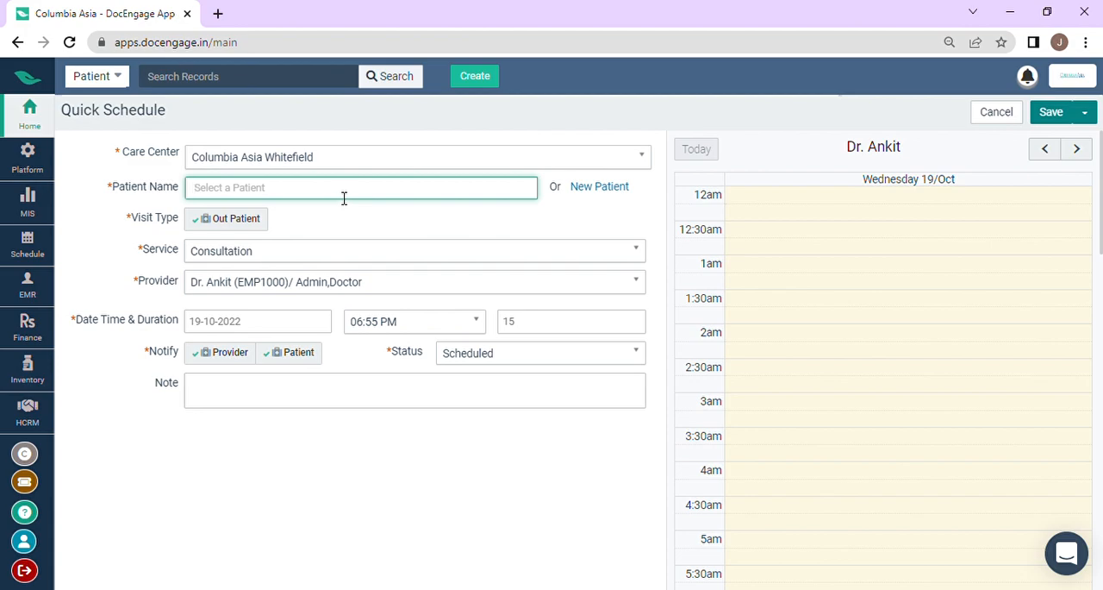
{"action": "type", "text": "9876"}
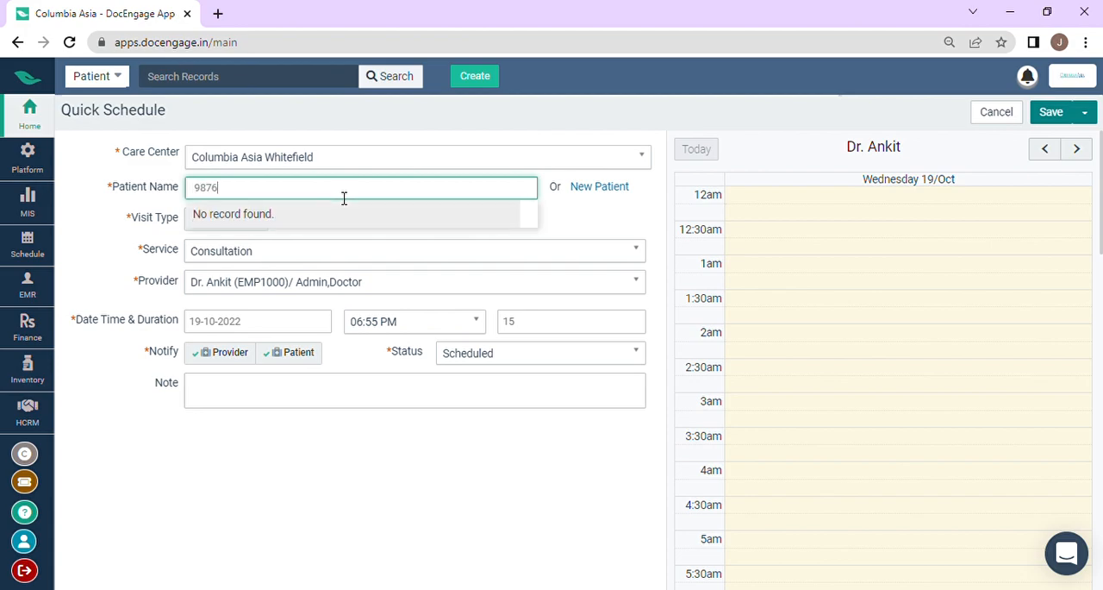
{"action": "type", "text": "0000"}
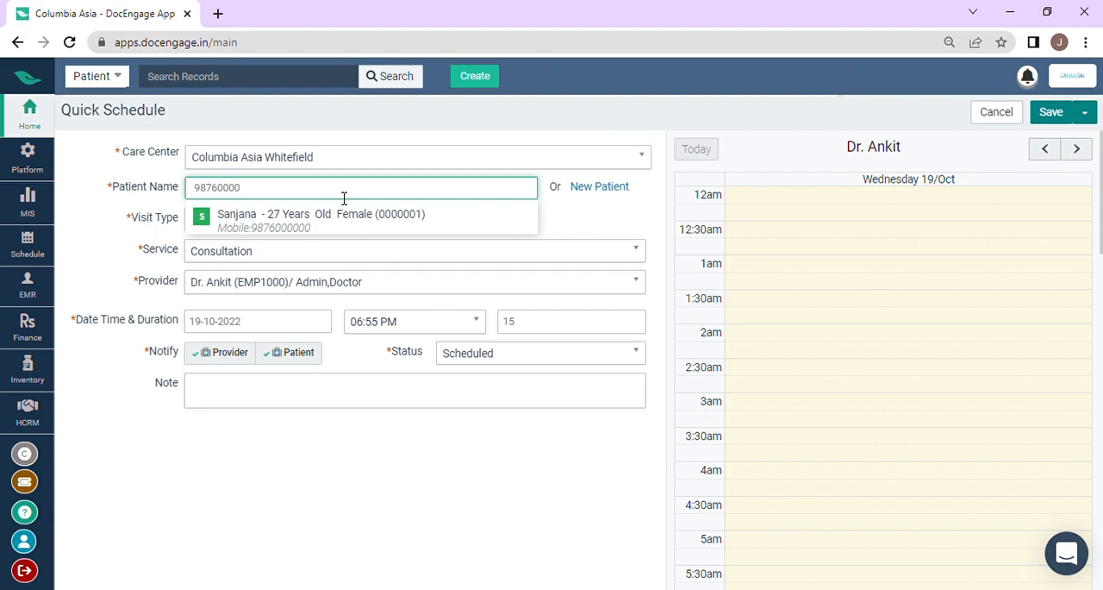
{"action": "left_click", "coordinate": [617, 191]}
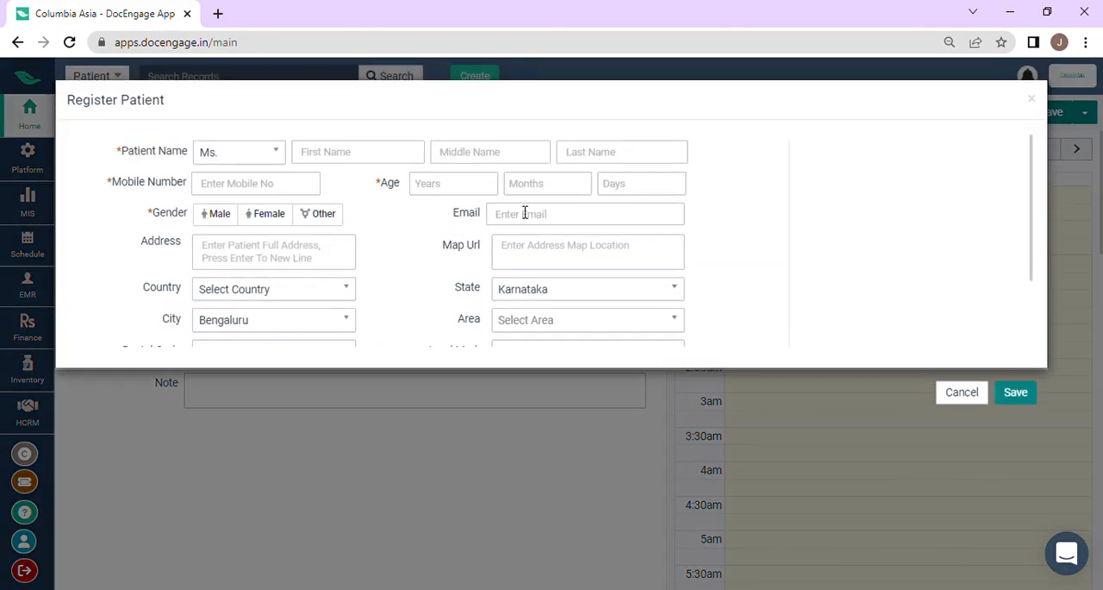
{"action": "scroll", "coordinate": [532, 214], "scroll_direction": "down", "scroll_amount": 2}
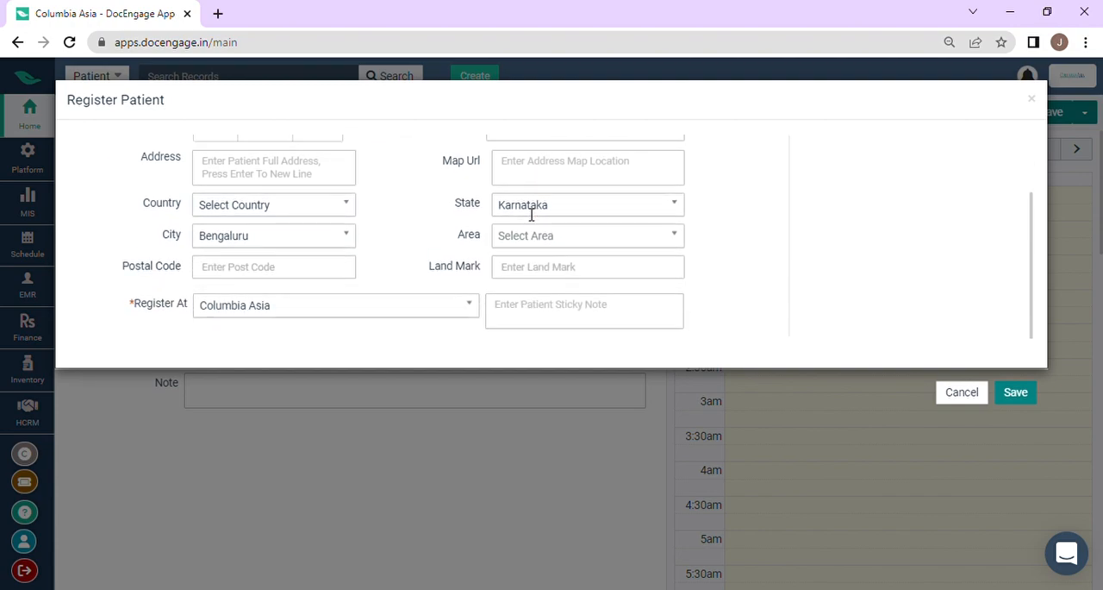
{"action": "scroll", "coordinate": [531, 214], "scroll_direction": "up", "scroll_amount": 2}
{"action": "left_click", "coordinate": [1000, 394]}
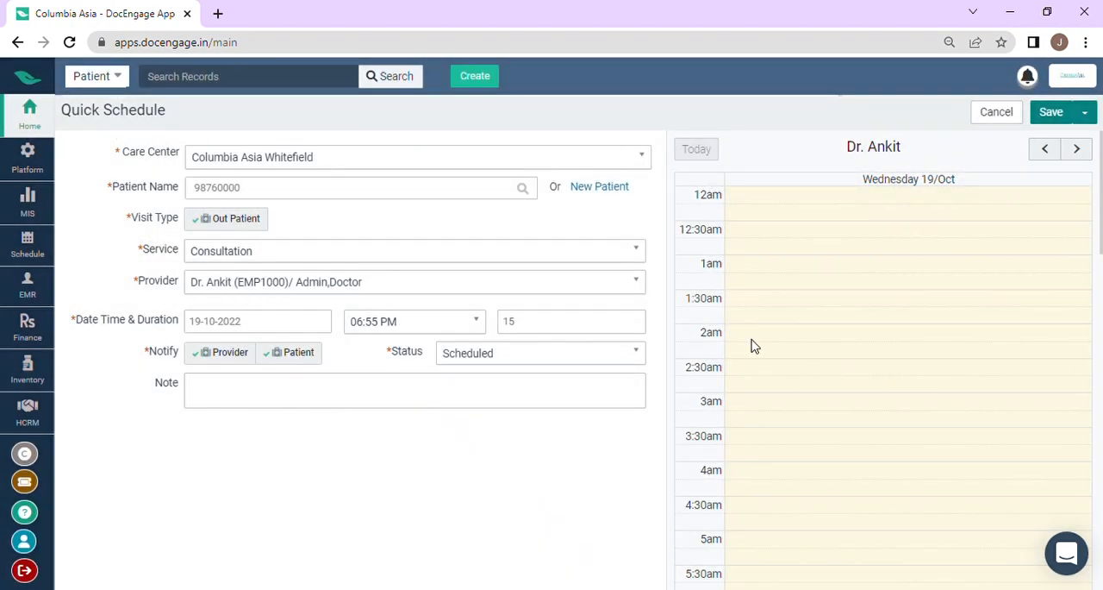
Step: Select the existing patient matching the mobile number for the appointment
{"action": "left_click", "coordinate": [281, 192]}
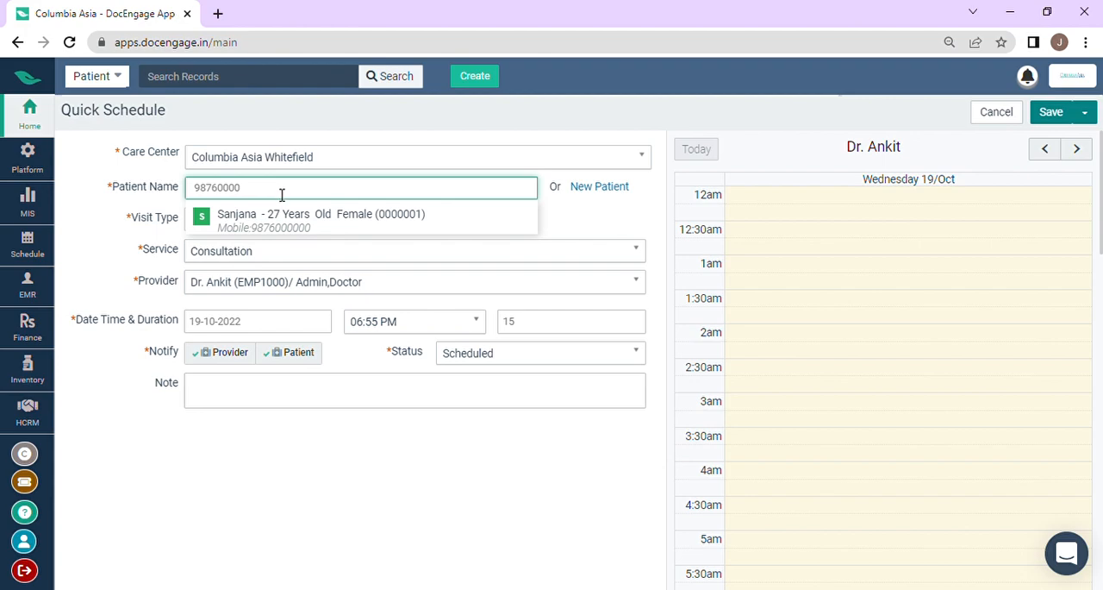
{"action": "left_click", "coordinate": [282, 230]}
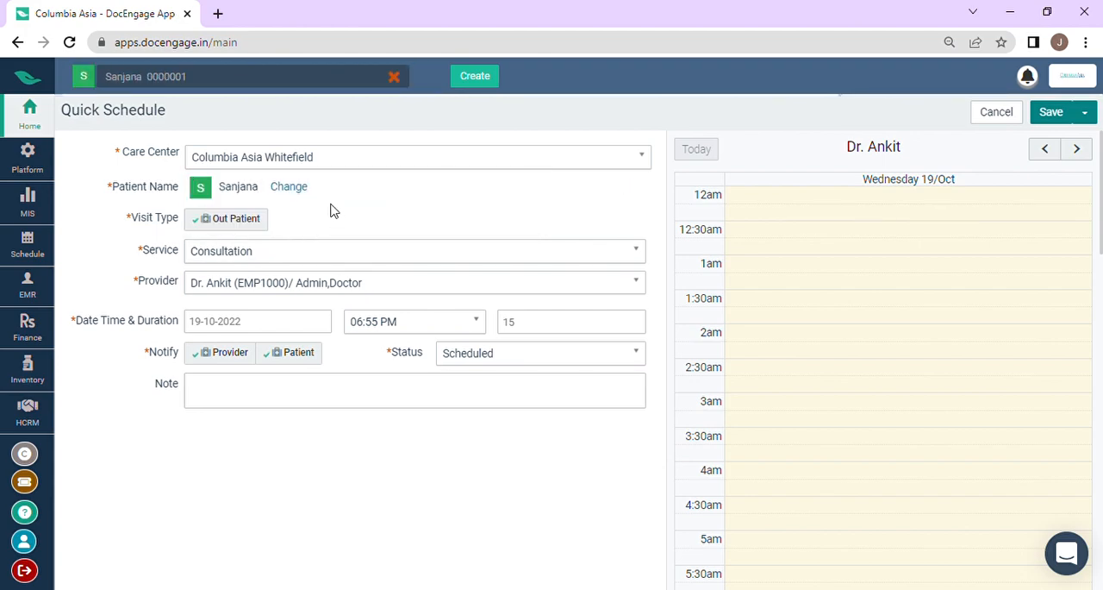
Step: Choose Consultation as the service and the doctor listed under Rheumatologist as the provider
{"action": "left_click", "coordinate": [333, 259]}
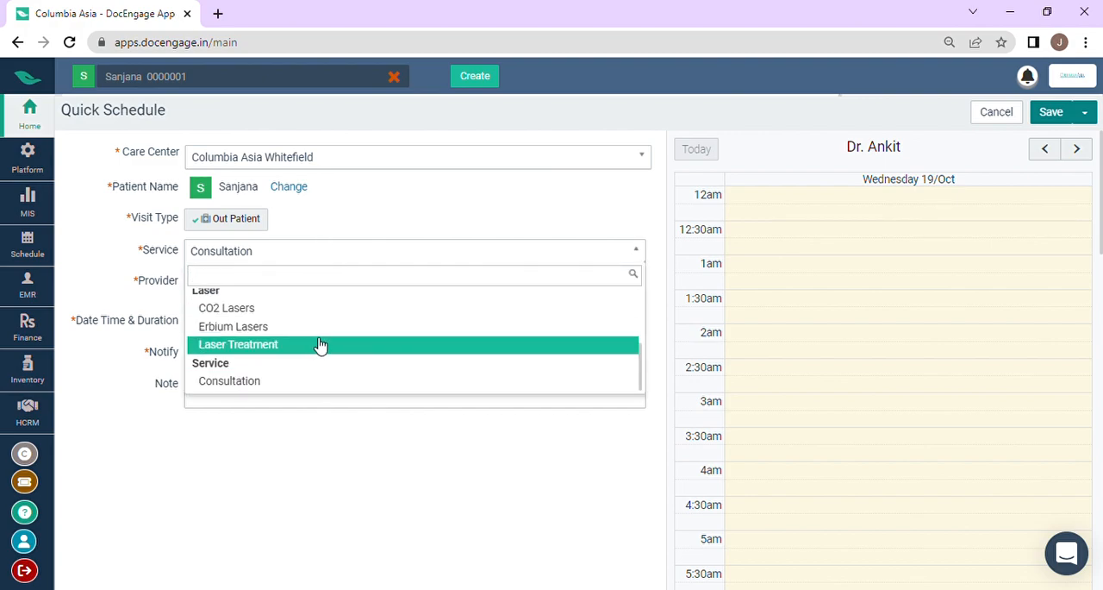
{"action": "left_click", "coordinate": [283, 386]}
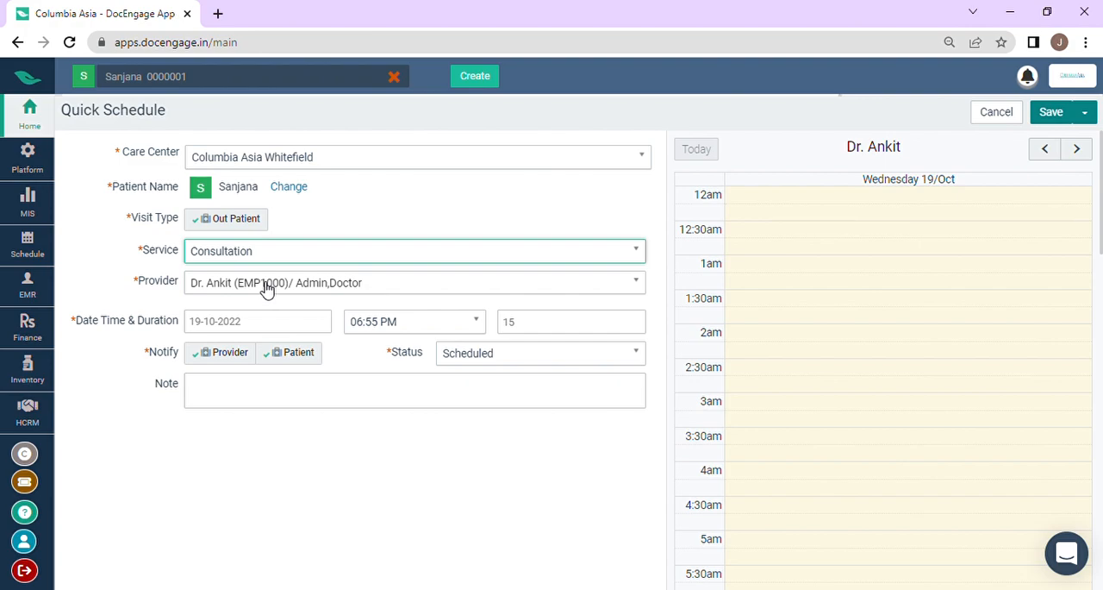
{"action": "left_click", "coordinate": [266, 284]}
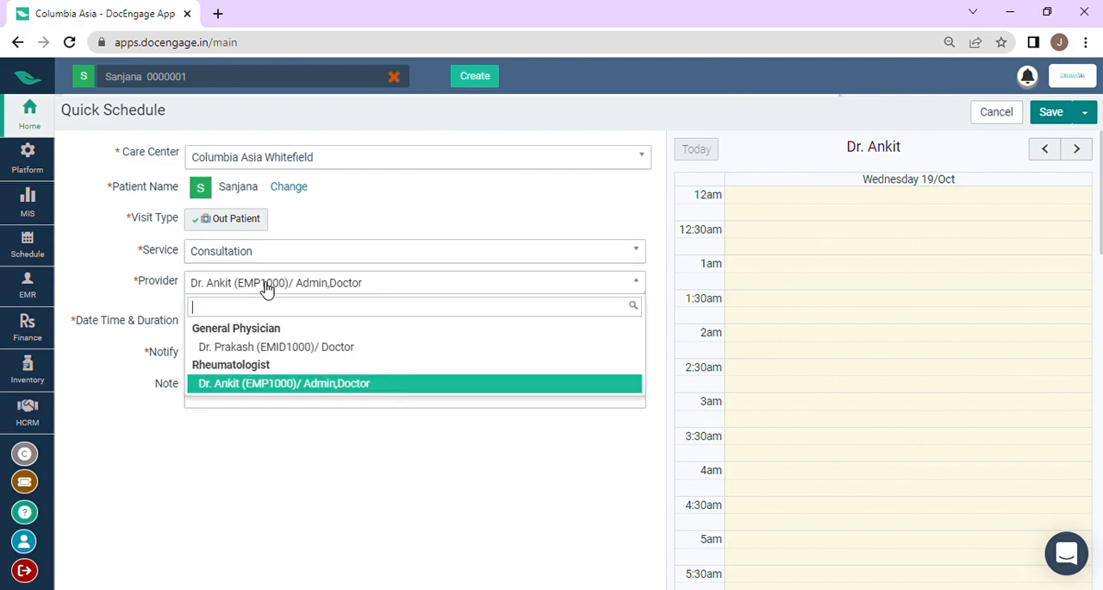
{"action": "left_click", "coordinate": [281, 390]}
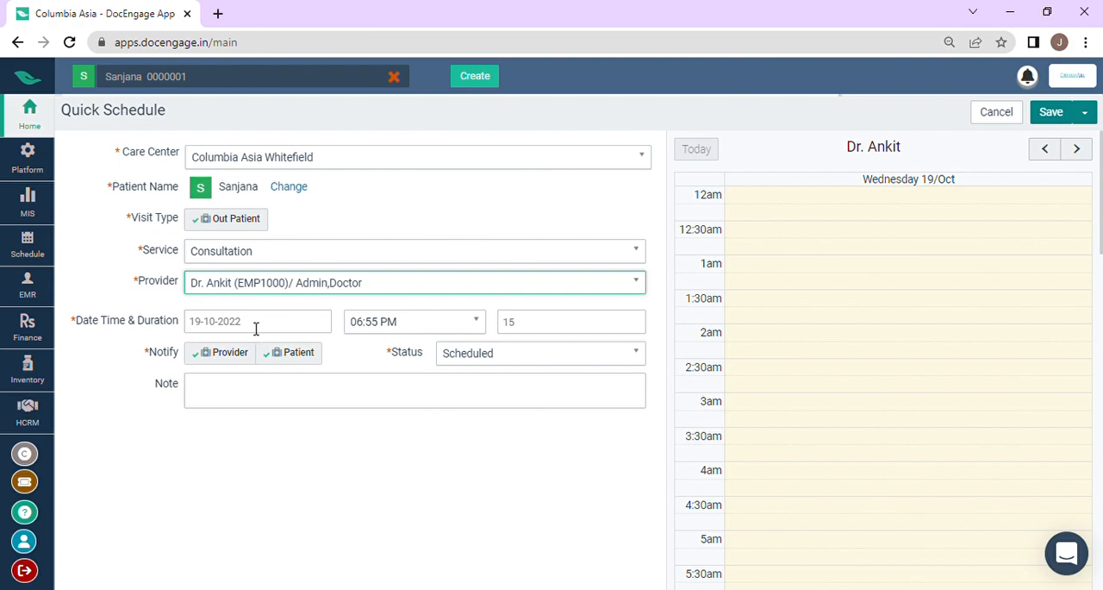
Step: Set the appointment's start time to 05:00 PM
{"action": "left_click", "coordinate": [394, 326]}
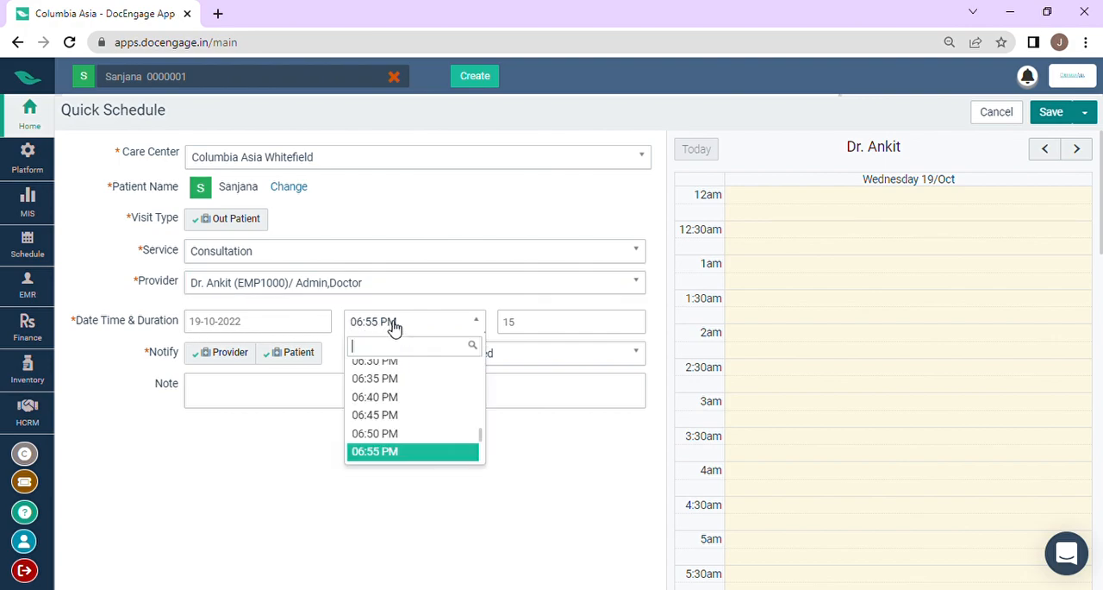
{"action": "scroll", "coordinate": [398, 388], "scroll_direction": "up", "scroll_amount": 1}
{"action": "scroll", "coordinate": [402, 401], "scroll_direction": "down", "scroll_amount": 3}
{"action": "scroll", "coordinate": [405, 392], "scroll_direction": "up", "scroll_amount": 5}
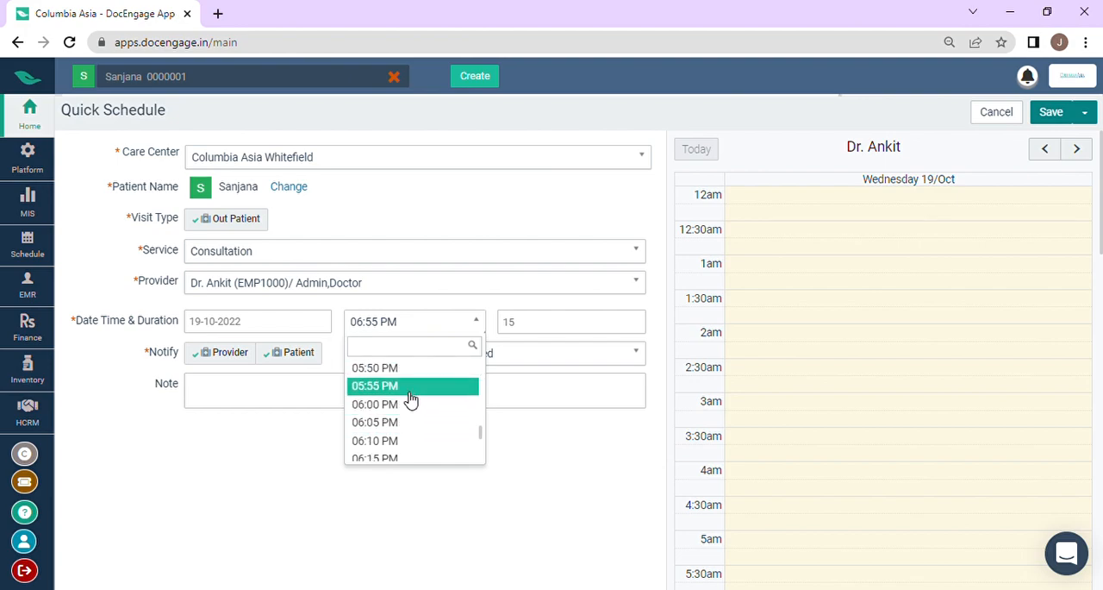
{"action": "scroll", "coordinate": [412, 388], "scroll_direction": "up", "scroll_amount": 3}
{"action": "scroll", "coordinate": [411, 386], "scroll_direction": "up", "scroll_amount": 12}
{"action": "scroll", "coordinate": [412, 387], "scroll_direction": "down", "scroll_amount": 11}
{"action": "scroll", "coordinate": [417, 444], "scroll_direction": "down", "scroll_amount": 1}
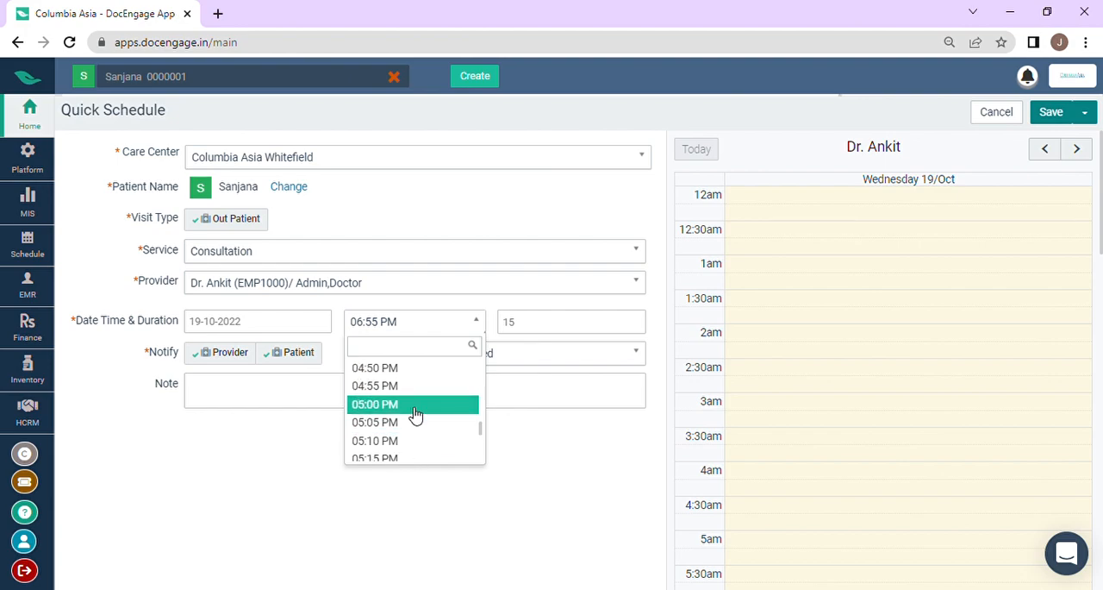
{"action": "left_click", "coordinate": [415, 405]}
Step: Set the appointment's duration to 20 minutes
{"action": "left_click", "coordinate": [544, 325]}
{"action": "key", "text": "BackSpace"}
{"action": "key", "text": "BackSpace"}
{"action": "type", "text": "20"}
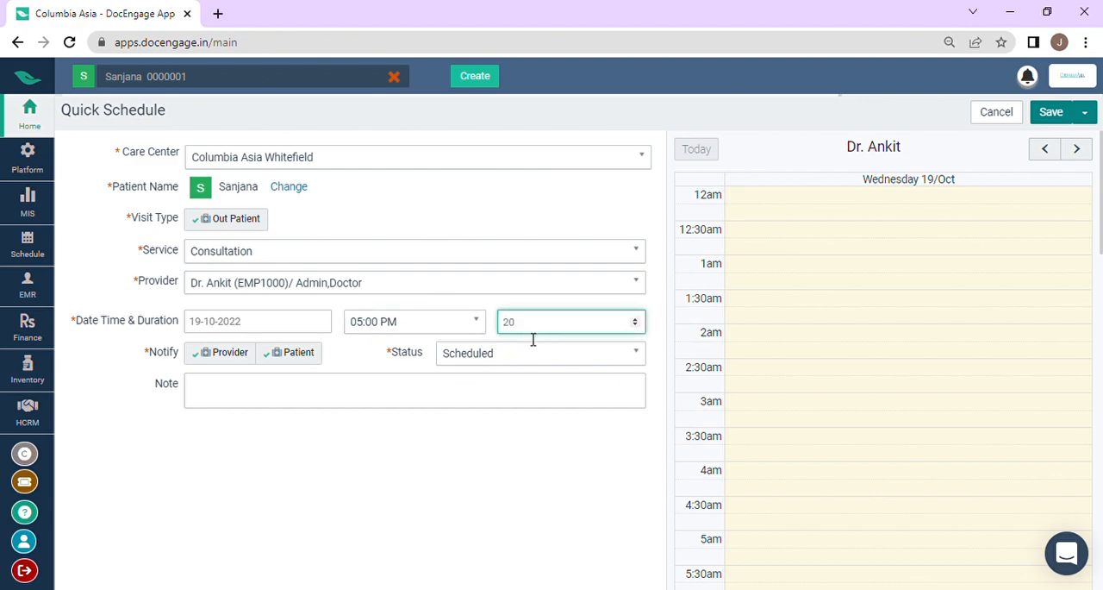
Step: Keep the status as Scheduled, leave the note empty, and save the appointment
{"action": "left_click", "coordinate": [460, 364]}
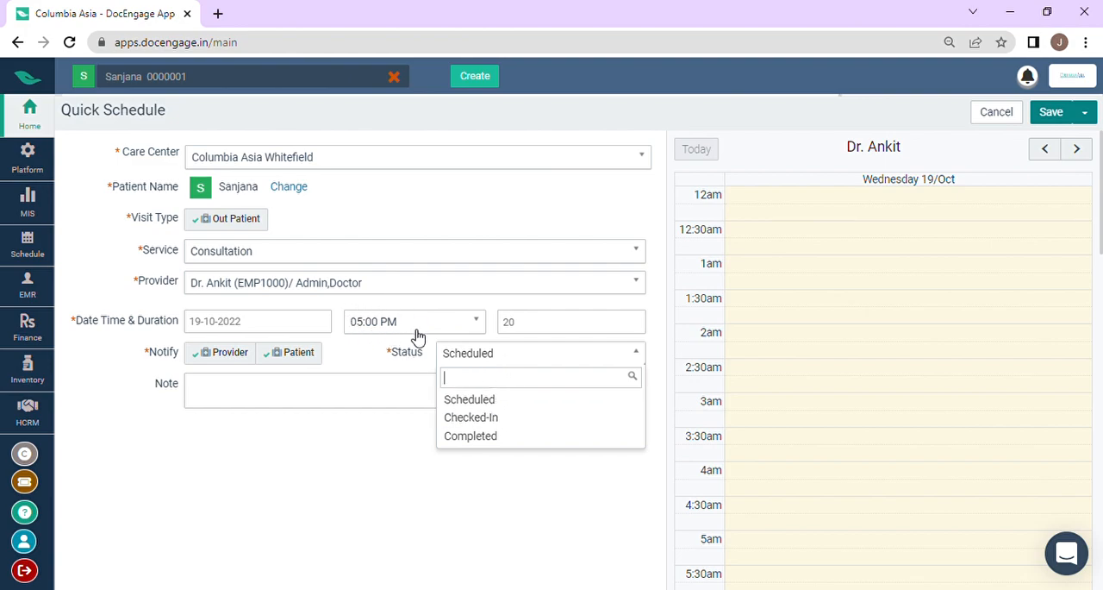
{"action": "left_click", "coordinate": [478, 360]}
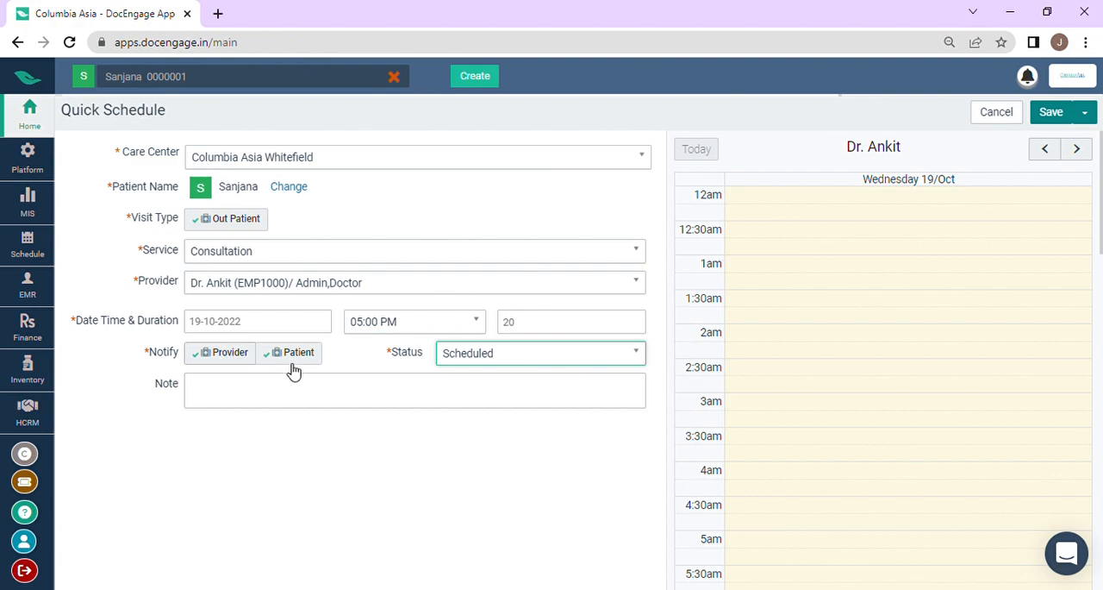
{"action": "left_click", "coordinate": [261, 392]}
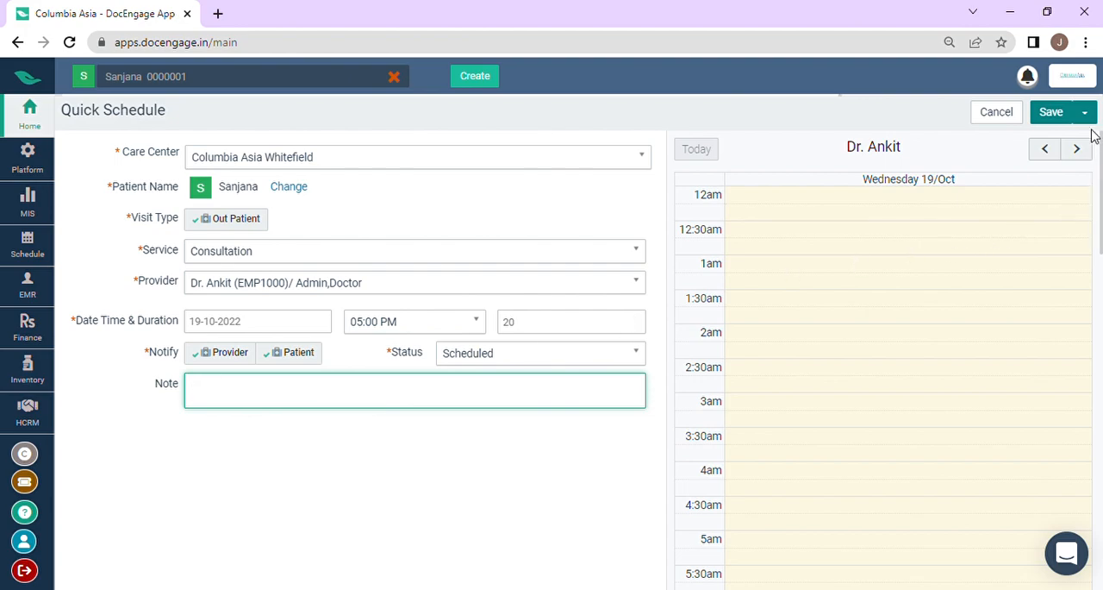
{"action": "left_click", "coordinate": [1054, 115]}
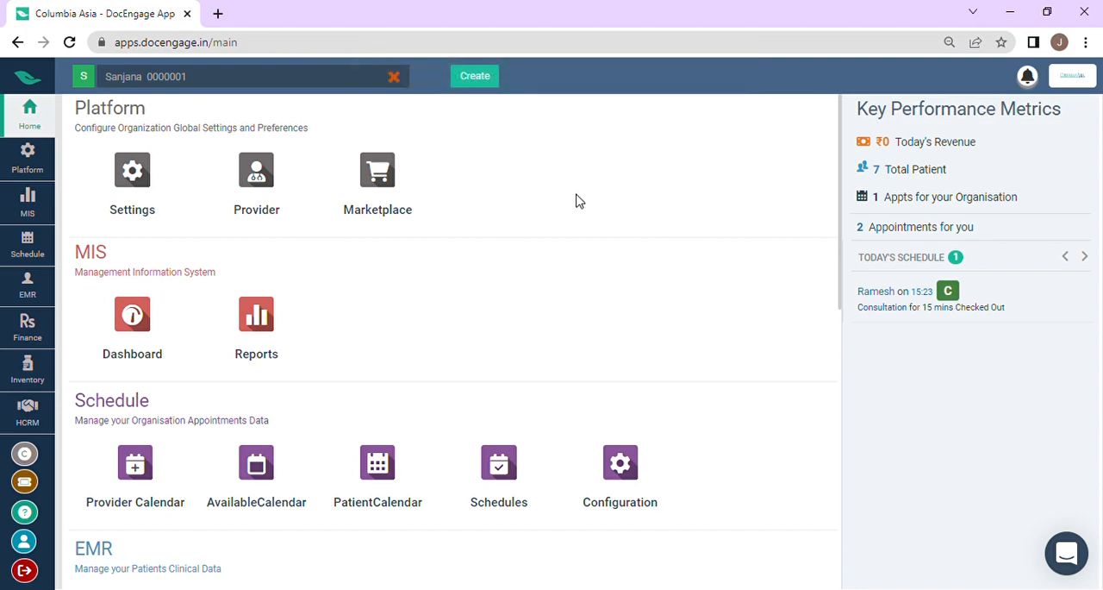
Step: Open the Provider Calendar and view the details of both appointments in the day's schedule
{"action": "left_click", "coordinate": [134, 479]}
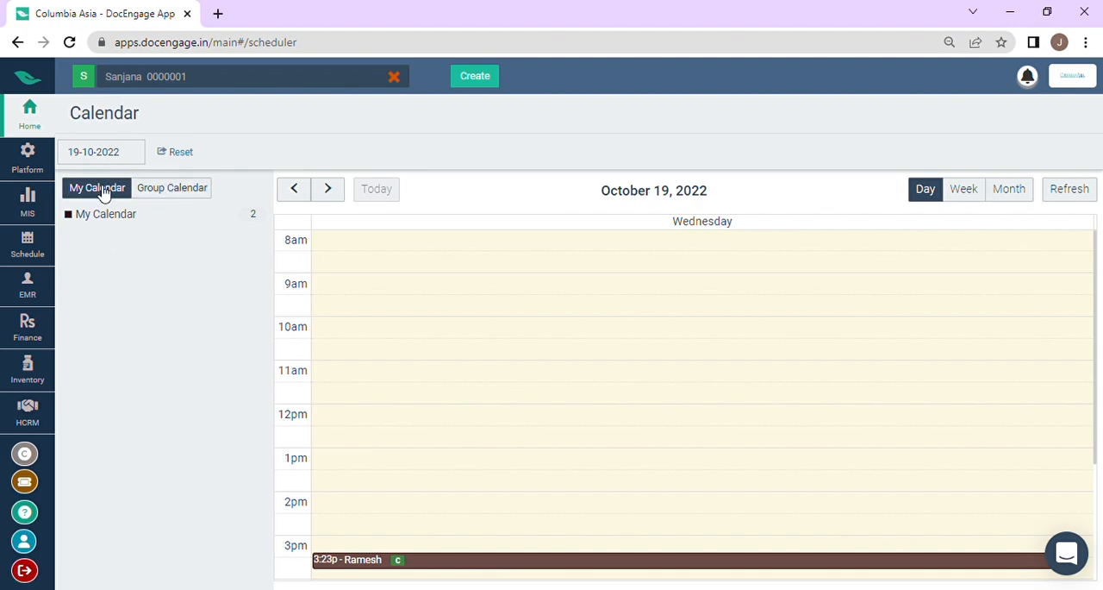
{"action": "scroll", "coordinate": [448, 355], "scroll_direction": "down", "scroll_amount": 4}
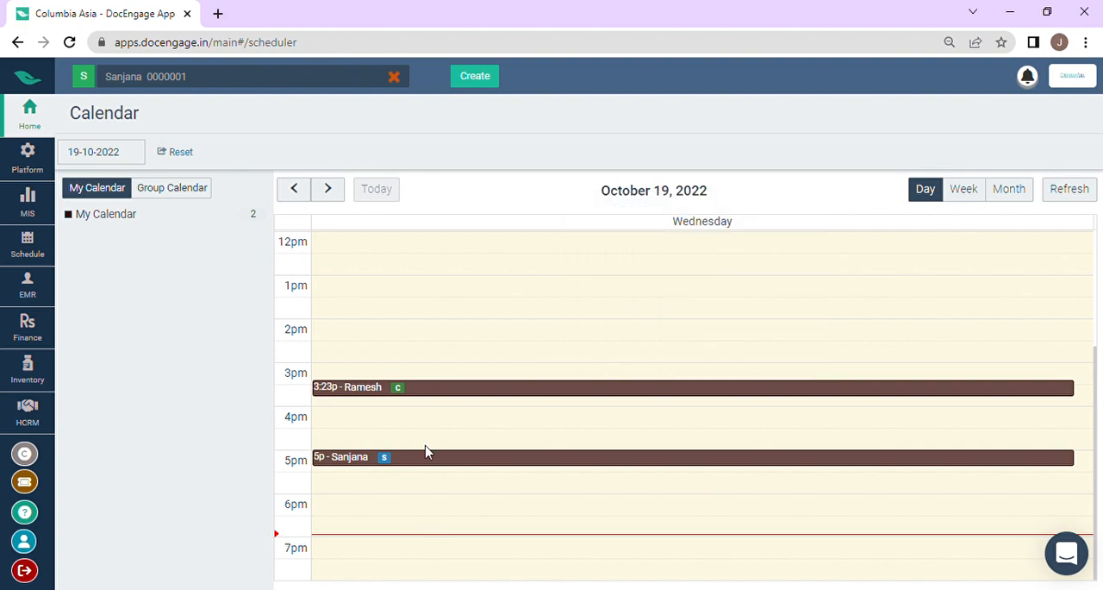
{"action": "mouse_move", "coordinate": [416, 385]}
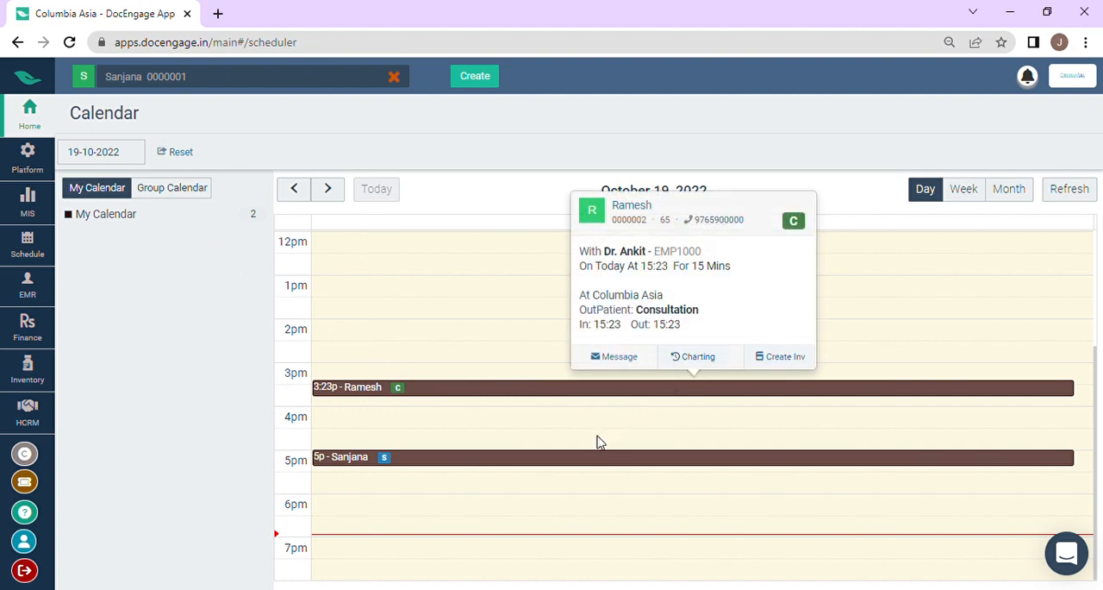
{"action": "mouse_move", "coordinate": [536, 463]}
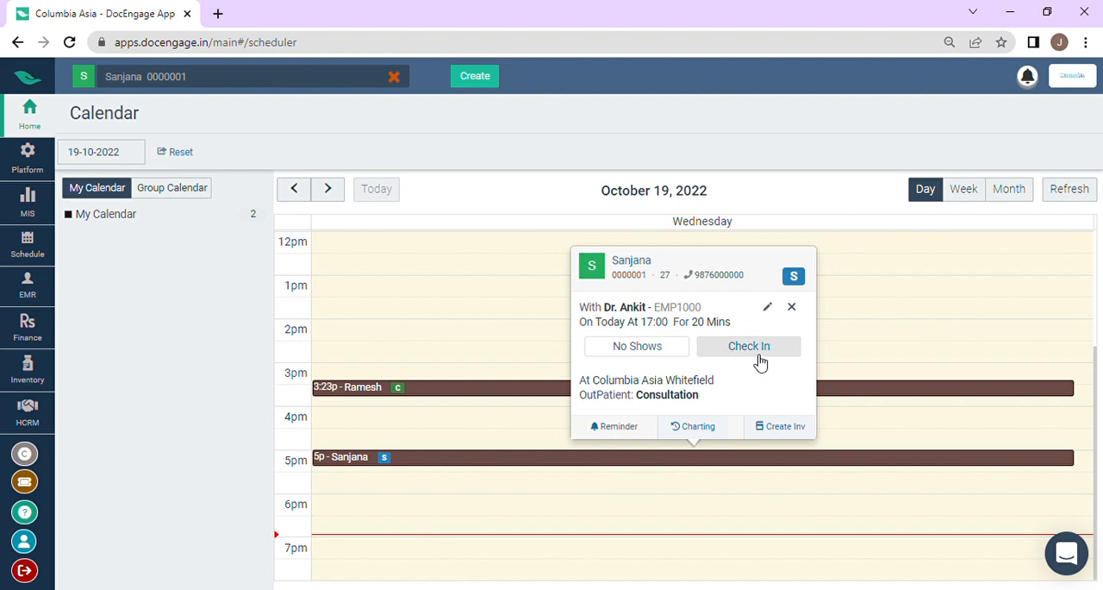
Step: Show the group calendar with all four individual providers selected and look through the day's appointments
{"action": "left_click", "coordinate": [195, 189]}
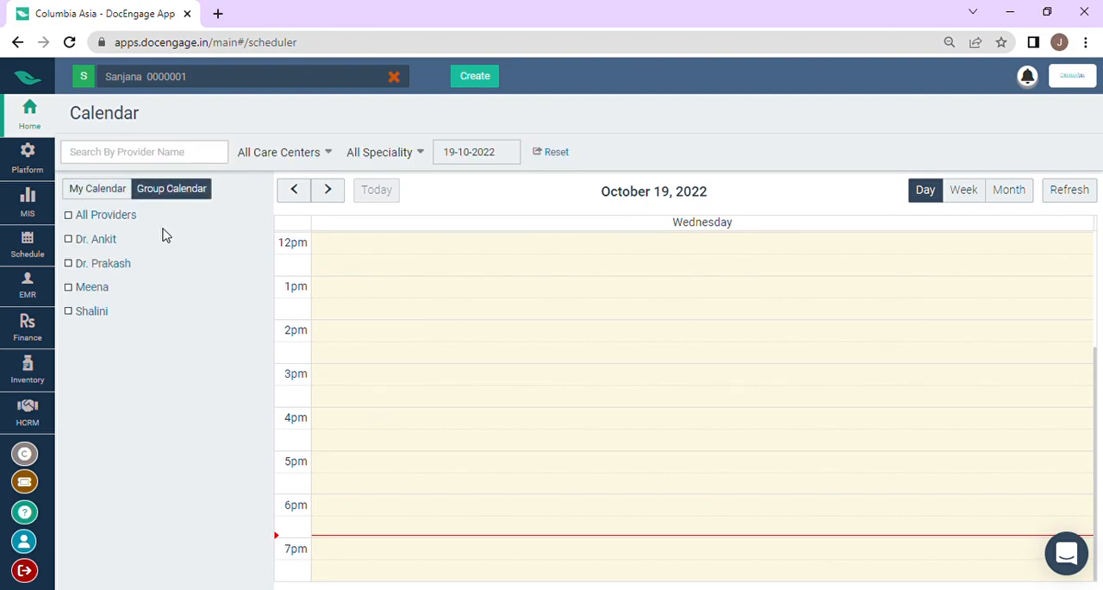
{"action": "left_click", "coordinate": [75, 242]}
{"action": "left_click", "coordinate": [71, 263]}
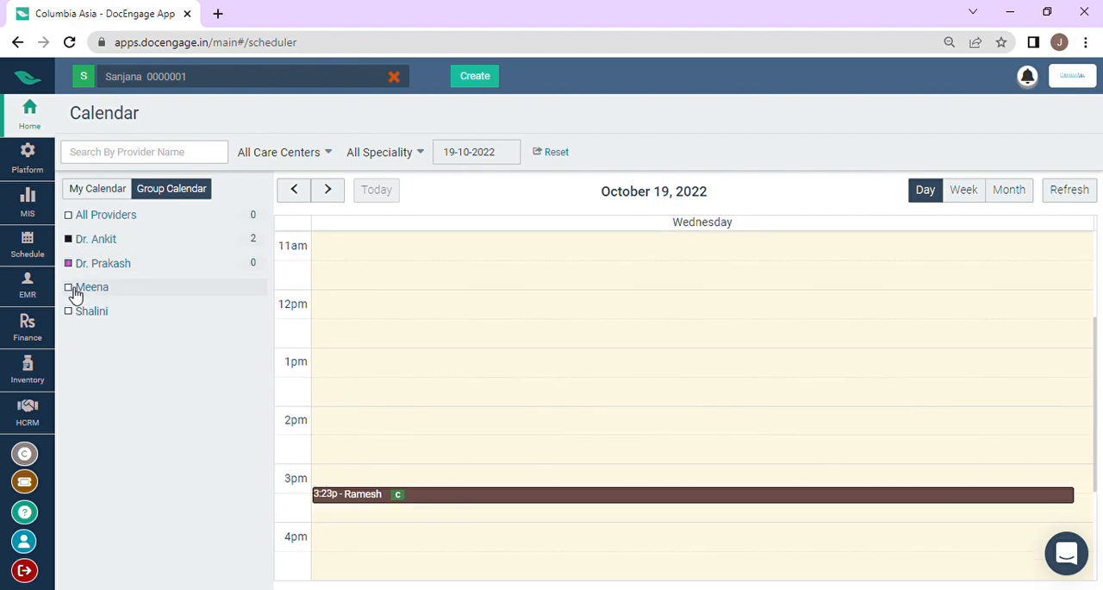
{"action": "left_click", "coordinate": [73, 288]}
{"action": "left_click", "coordinate": [74, 311]}
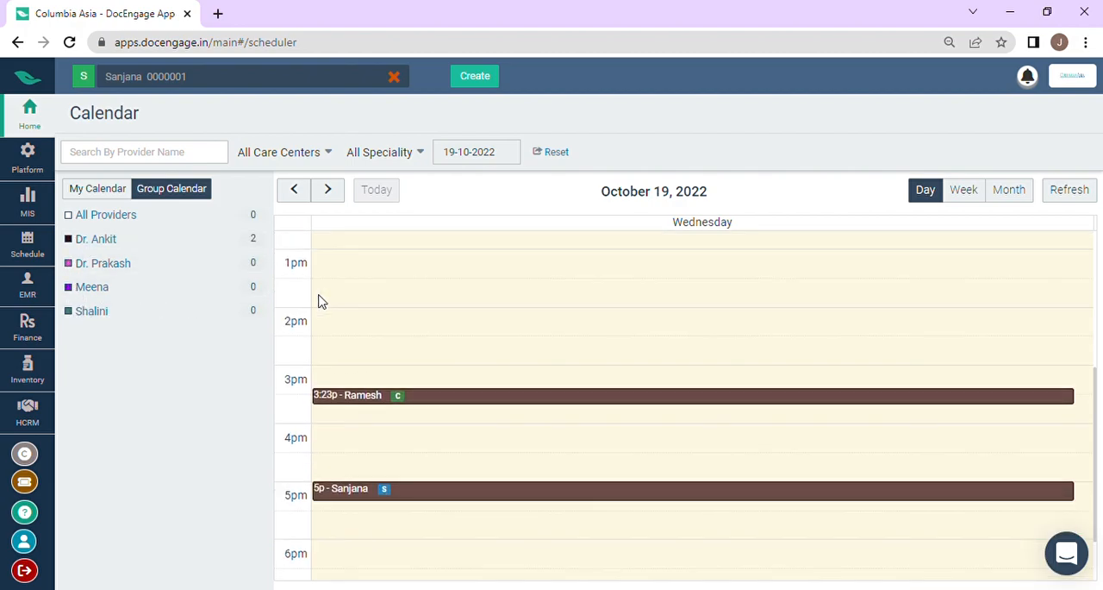
{"action": "scroll", "coordinate": [488, 300], "scroll_direction": "up", "scroll_amount": 4}
{"action": "scroll", "coordinate": [488, 301], "scroll_direction": "down", "scroll_amount": 4}
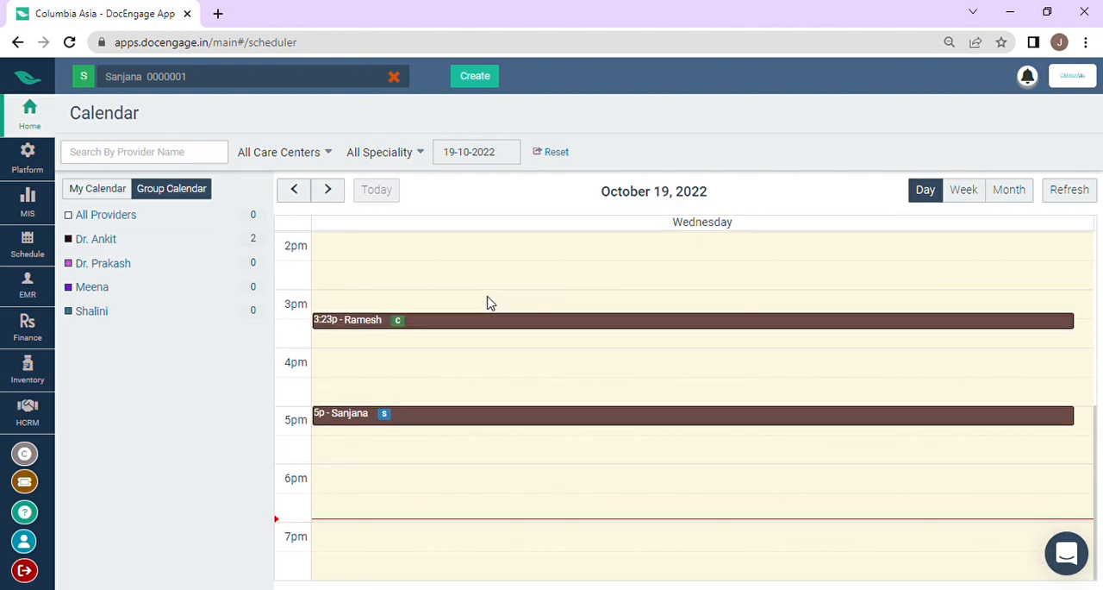
{"action": "scroll", "coordinate": [488, 302], "scroll_direction": "up", "scroll_amount": 5}
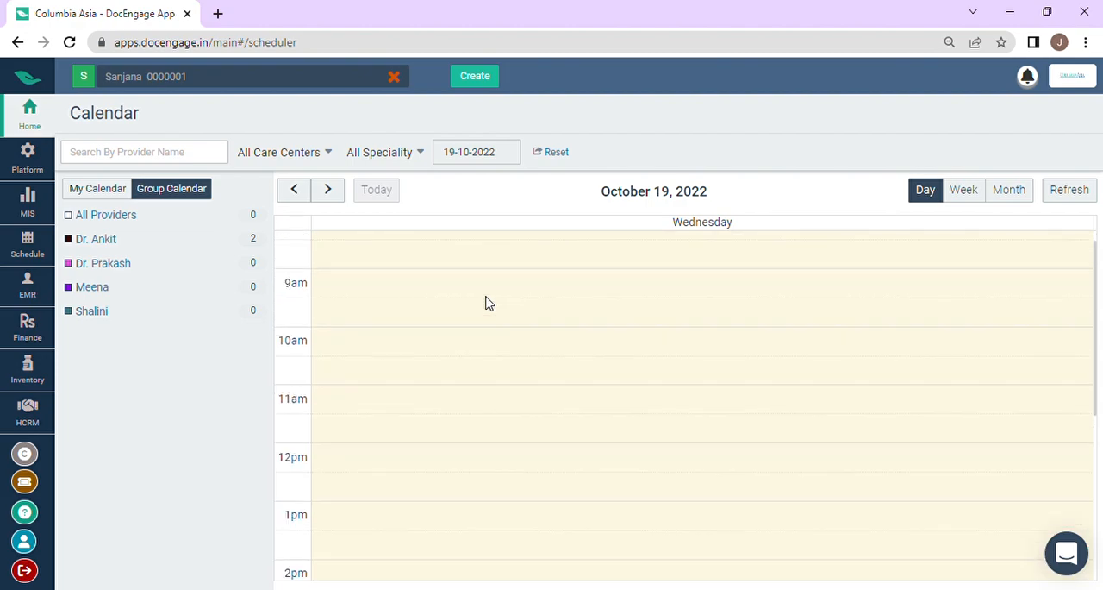
Step: Return to the personal calendar and view the details of the 5 pm appointment
{"action": "left_click", "coordinate": [124, 193]}
{"action": "scroll", "coordinate": [529, 449], "scroll_direction": "down", "scroll_amount": 2}
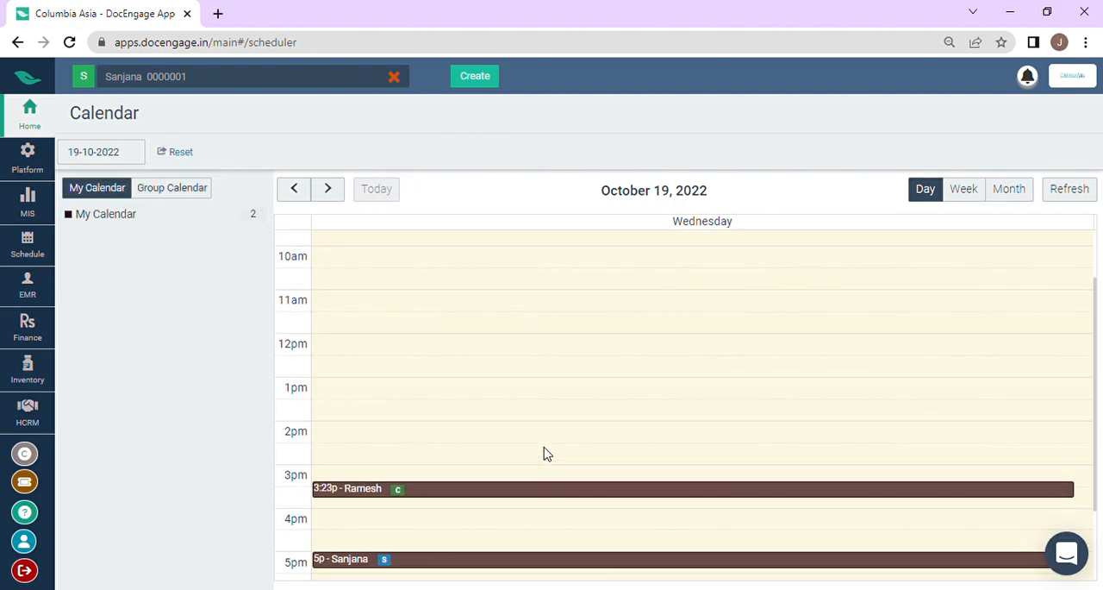
{"action": "scroll", "coordinate": [536, 415], "scroll_direction": "down", "scroll_amount": 1}
{"action": "mouse_move", "coordinate": [348, 461]}
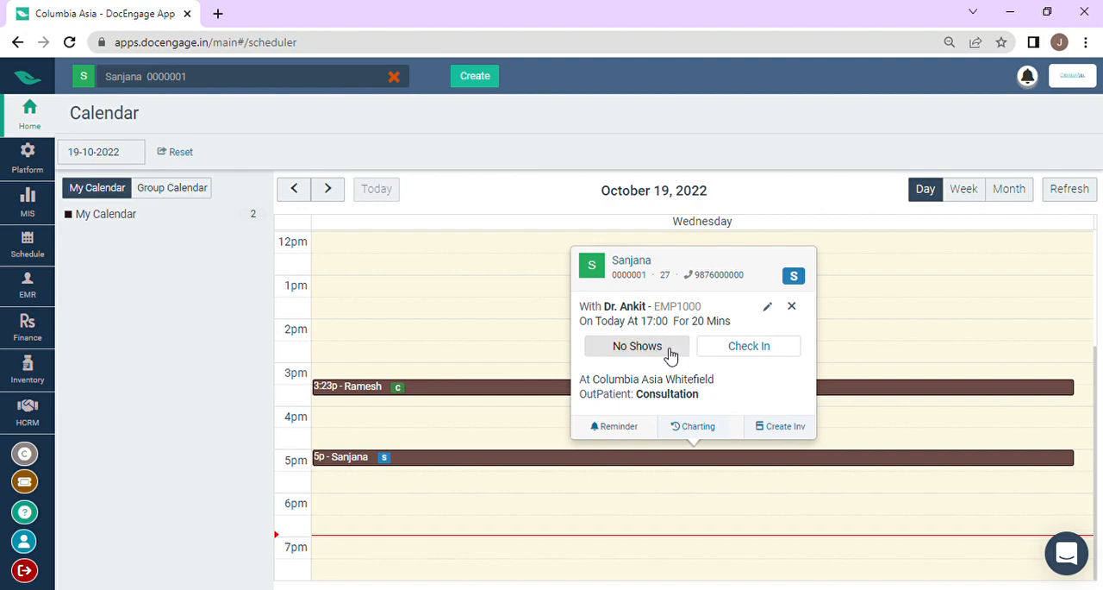
Step: Create and save an invoice for the 5 pm appointment, keeping the single Consultation service and its default billing values
{"action": "left_click", "coordinate": [795, 435]}
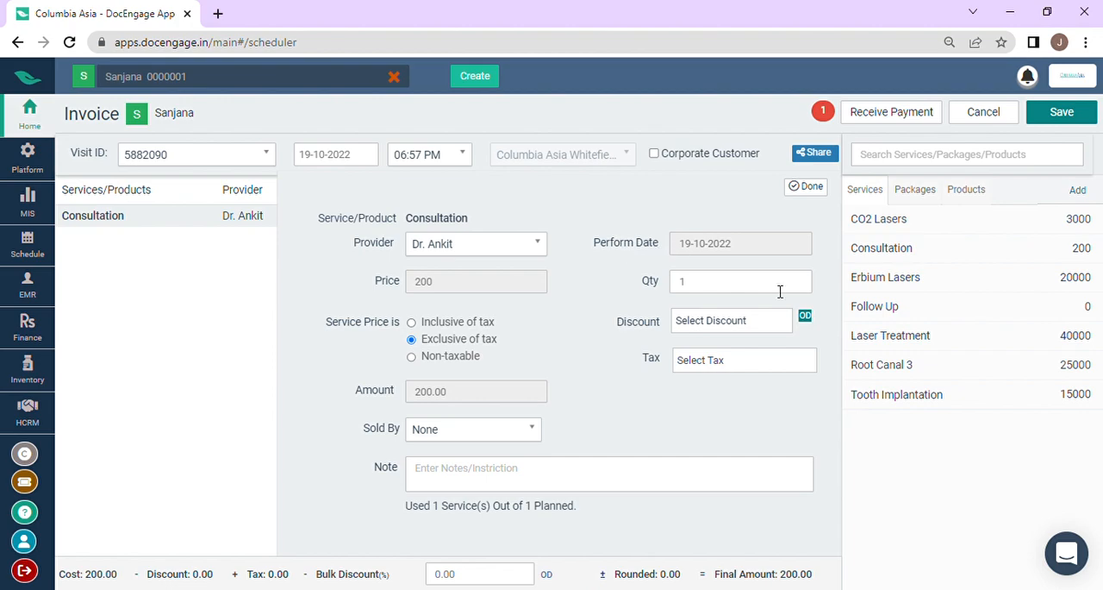
{"action": "left_click", "coordinate": [809, 187]}
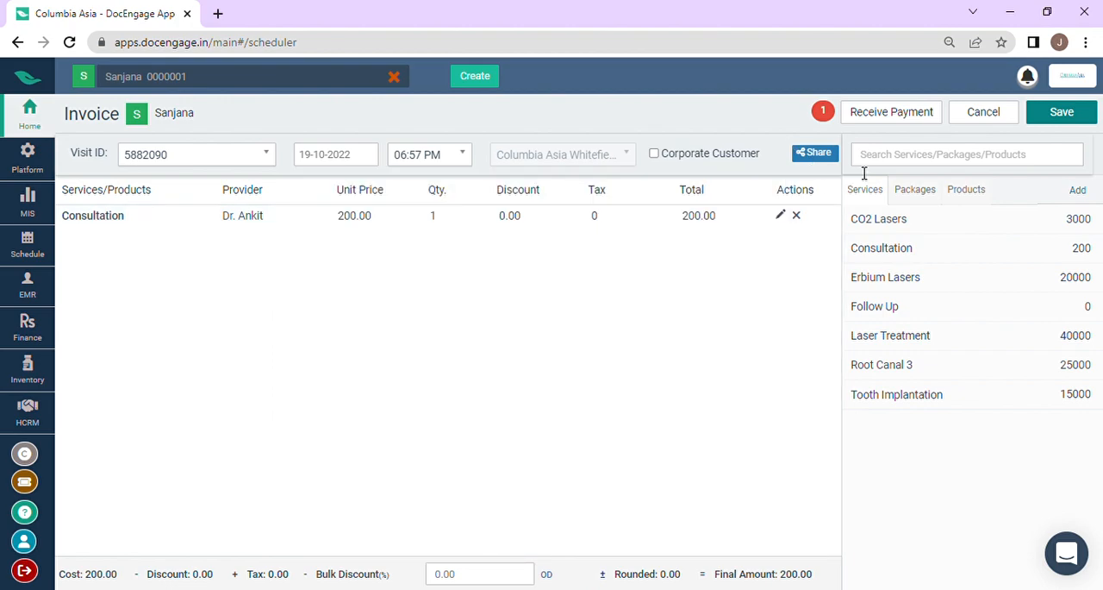
{"action": "left_click", "coordinate": [1062, 113]}
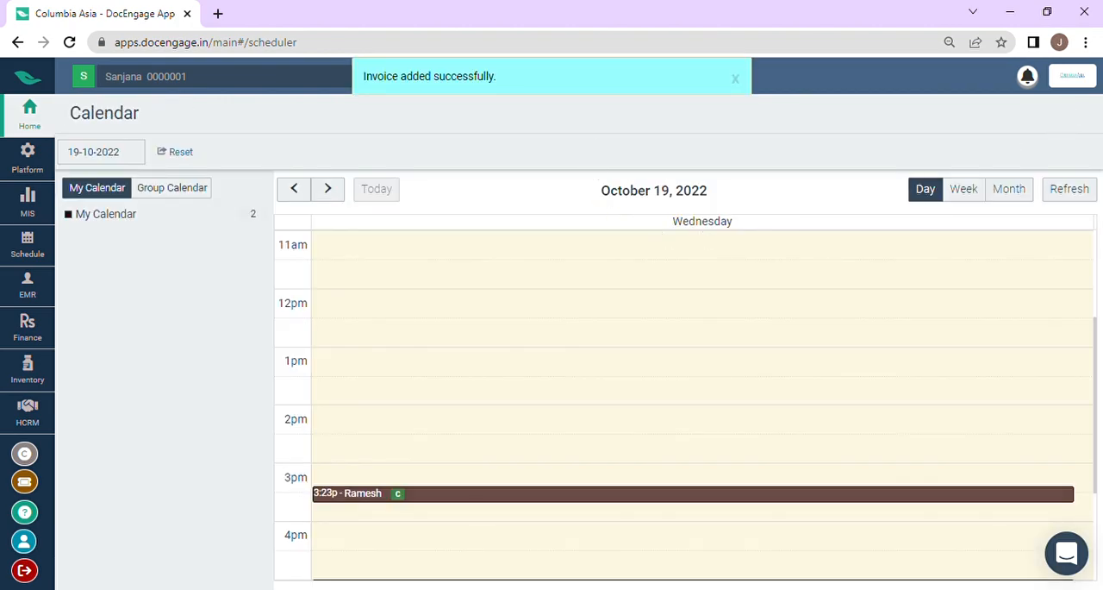
Step: Check in the patient of the 5 pm appointment, ignoring all pending actions
{"action": "scroll", "coordinate": [537, 405], "scroll_direction": "down", "scroll_amount": 2}
{"action": "left_click", "coordinate": [601, 431]}
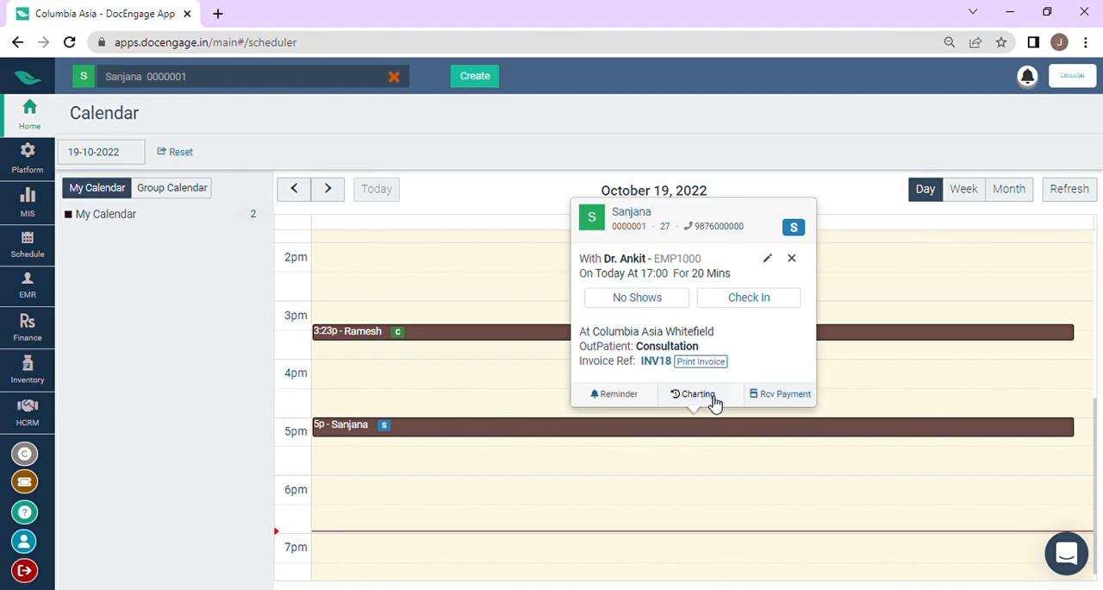
{"action": "left_click", "coordinate": [749, 297]}
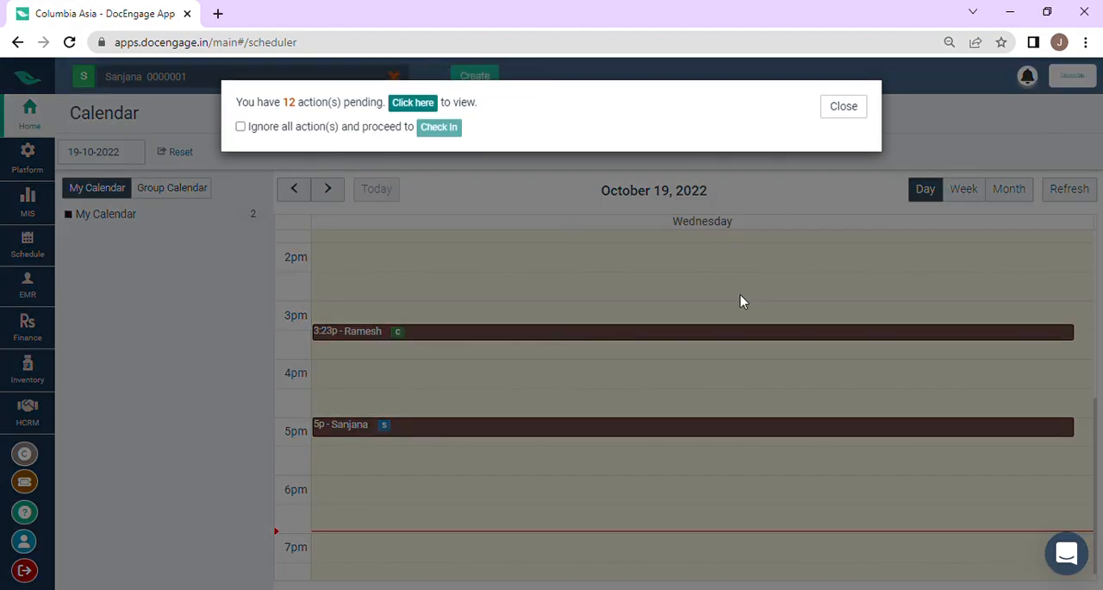
{"action": "left_click", "coordinate": [240, 127]}
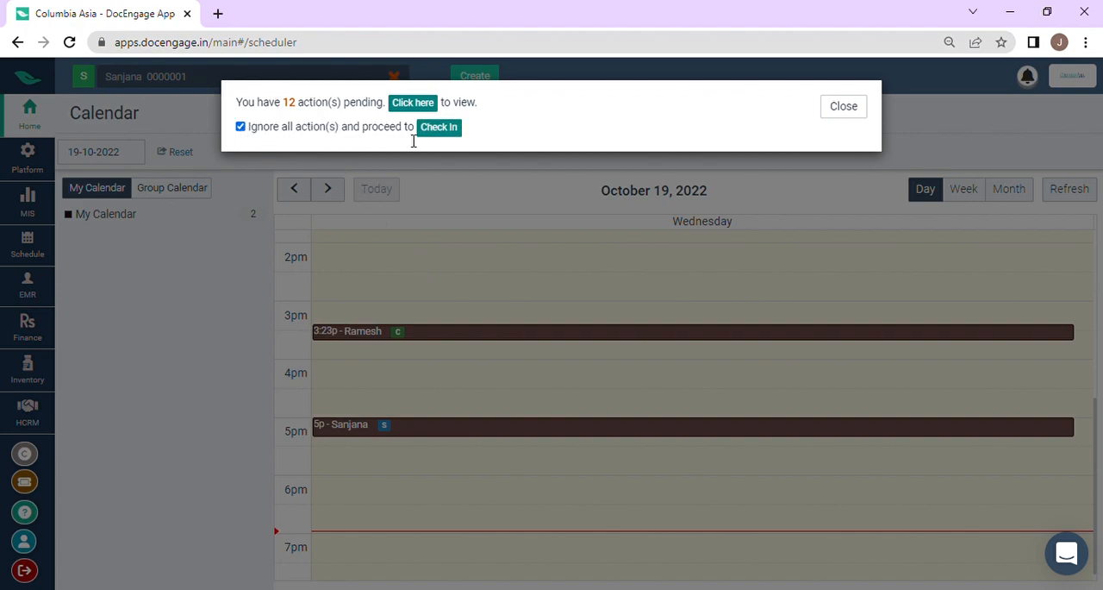
{"action": "left_click", "coordinate": [438, 128]}
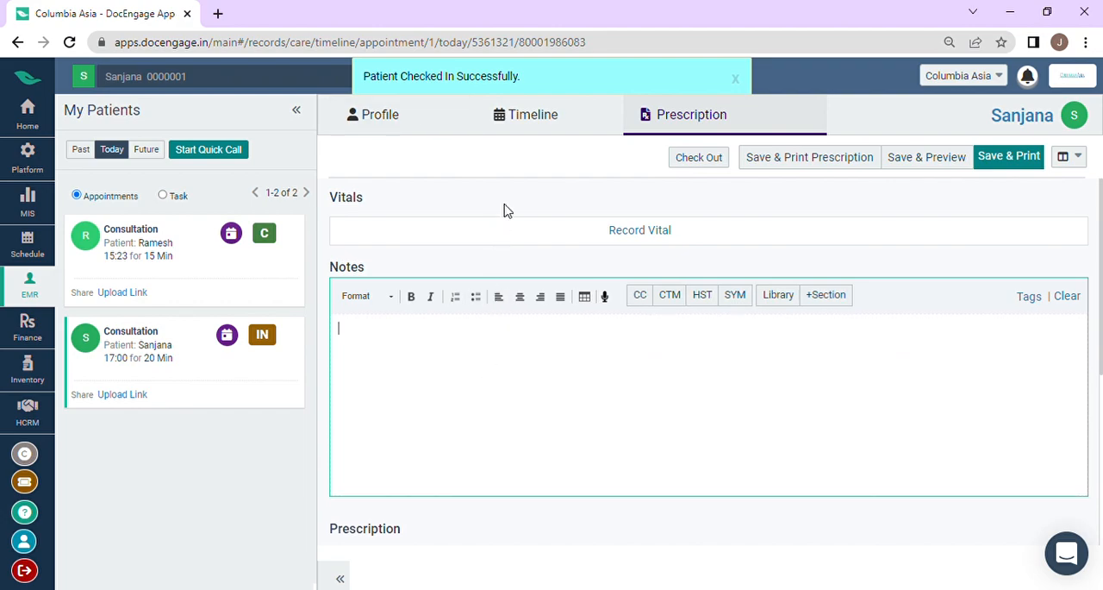
{"action": "left_click", "coordinate": [736, 79]}
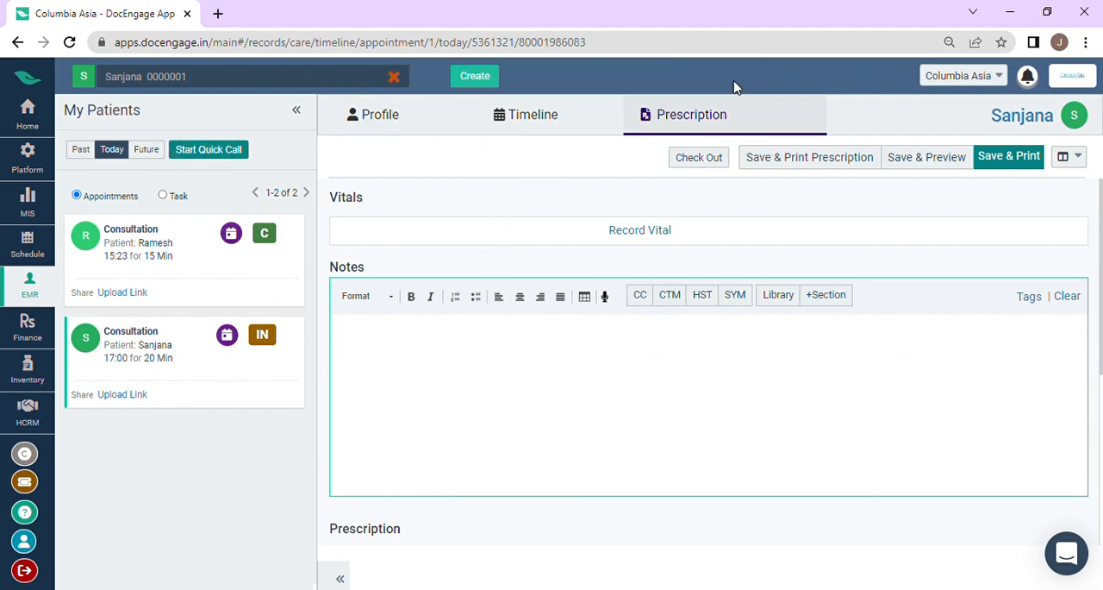
Step: Look over the consultation's prescription form, check out the patient, and save and print the record
{"action": "scroll", "coordinate": [553, 340], "scroll_direction": "down", "scroll_amount": 4}
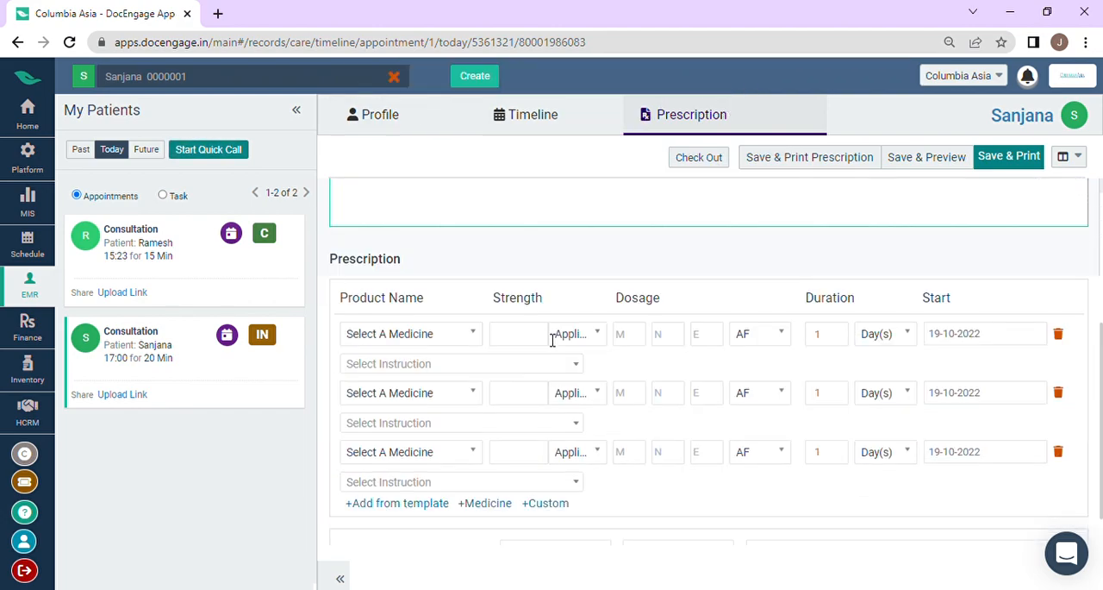
{"action": "scroll", "coordinate": [553, 339], "scroll_direction": "up", "scroll_amount": 4}
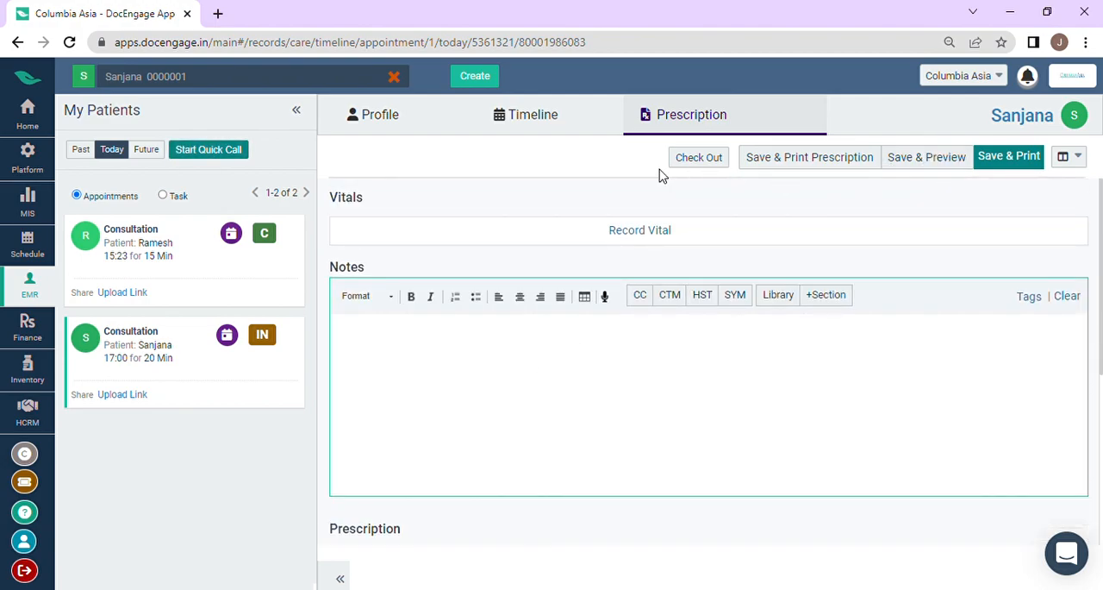
{"action": "left_click", "coordinate": [701, 161]}
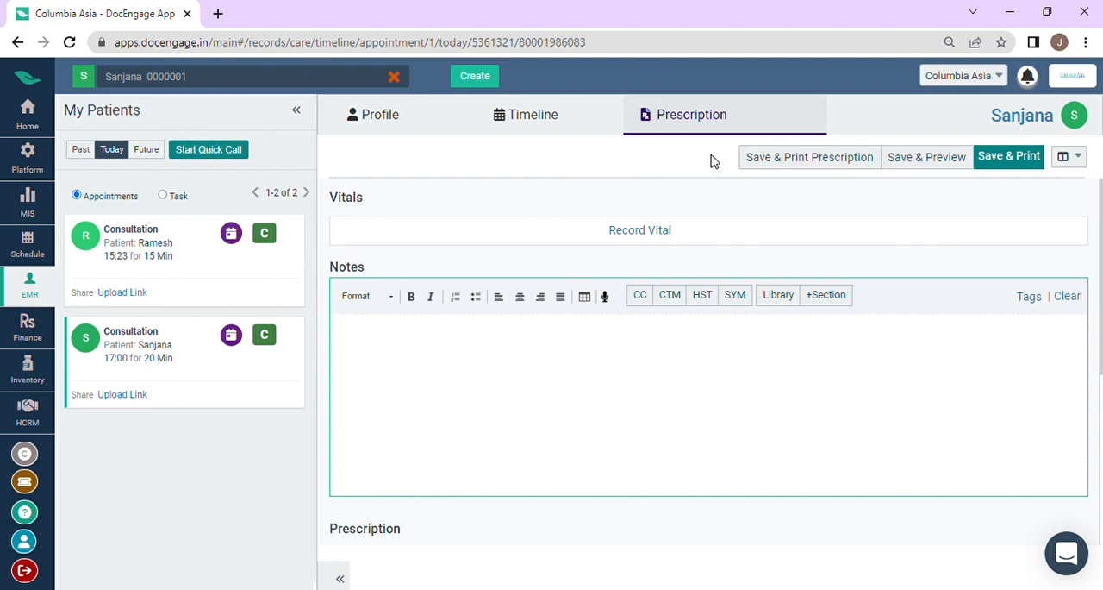
{"action": "left_click", "coordinate": [1010, 158]}
{"action": "left_click", "coordinate": [735, 78]}
Step: Reopen the Provider Calendar and view the details of the 3:23 pm appointment in the day's schedule
{"action": "left_click", "coordinate": [28, 112]}
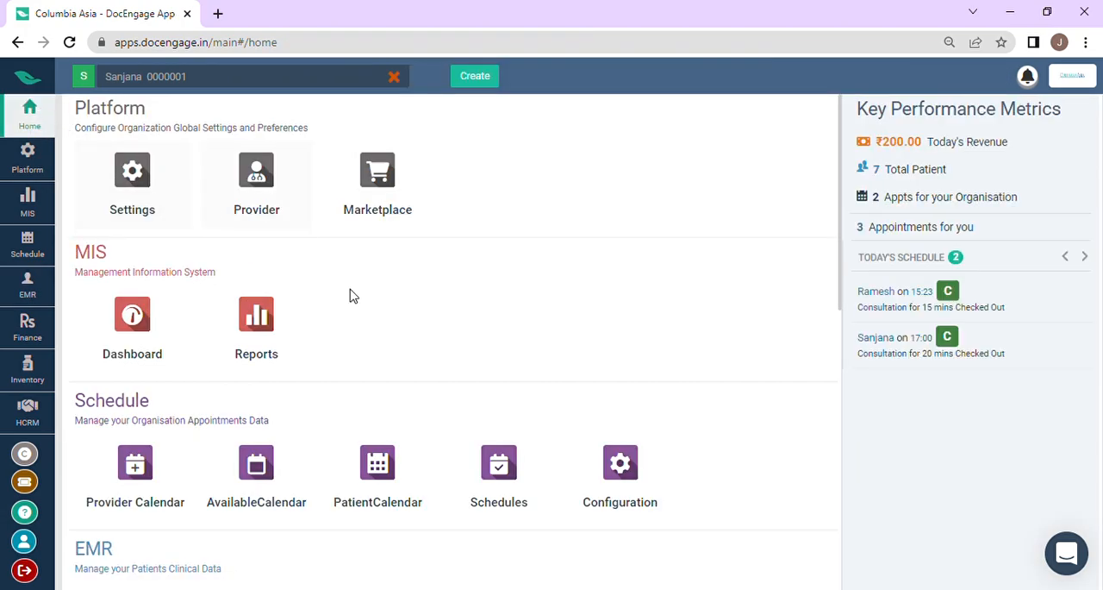
{"action": "left_click", "coordinate": [131, 459]}
{"action": "scroll", "coordinate": [496, 405], "scroll_direction": "down", "scroll_amount": 2}
{"action": "scroll", "coordinate": [497, 416], "scroll_direction": "down", "scroll_amount": 1}
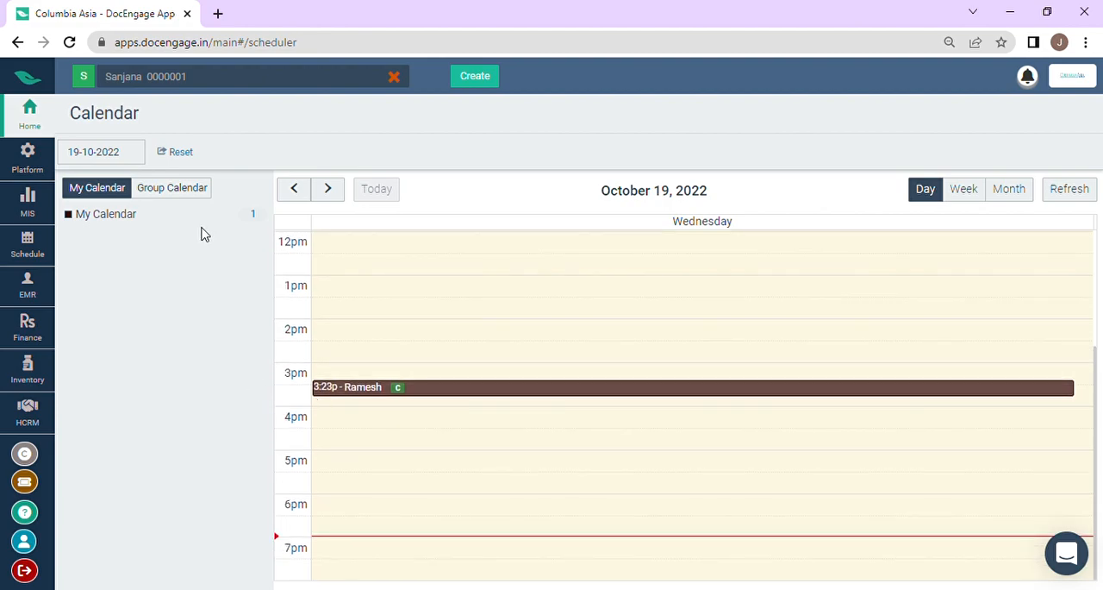
{"action": "left_click", "coordinate": [469, 388]}
{"action": "left_click", "coordinate": [468, 398]}
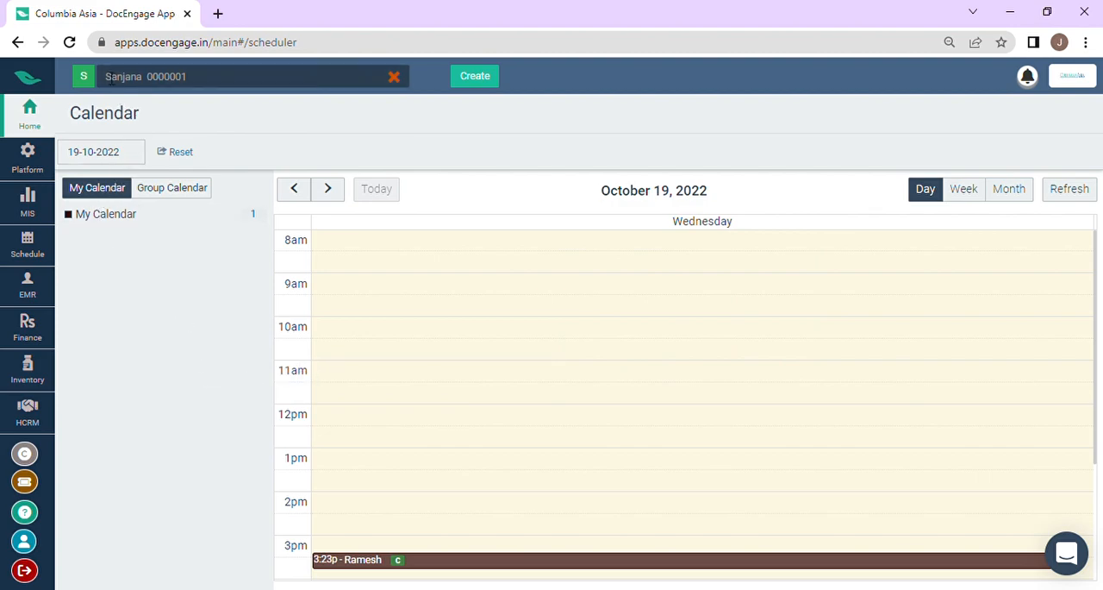
Step: View the selected patient's clinical timeline, and reopen the Provider Calendar to compare its group and personal views
{"action": "left_click", "coordinate": [97, 77]}
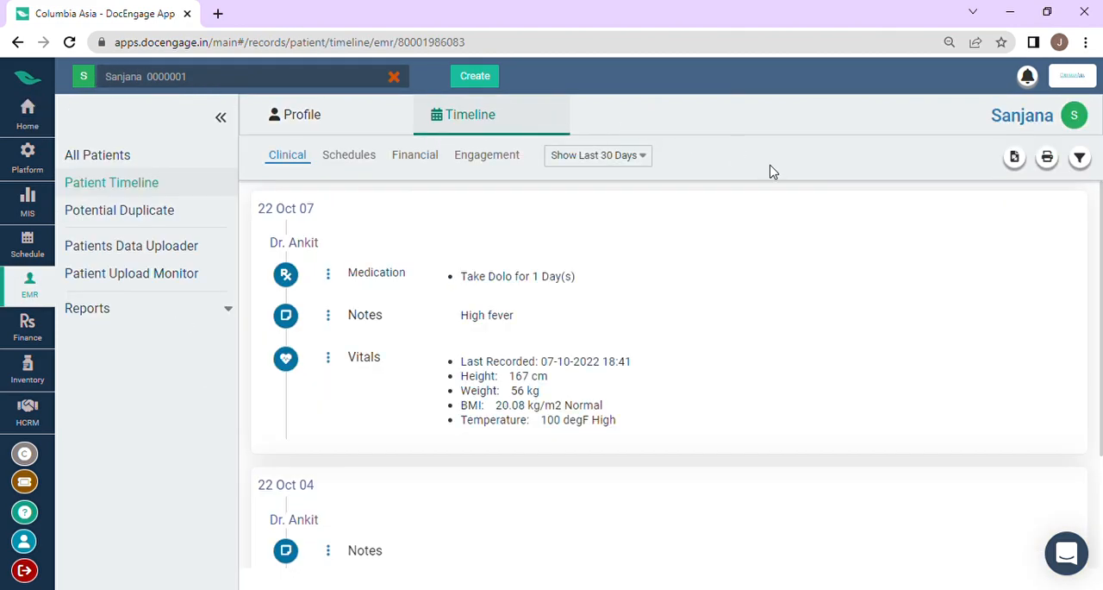
{"action": "left_click", "coordinate": [27, 116]}
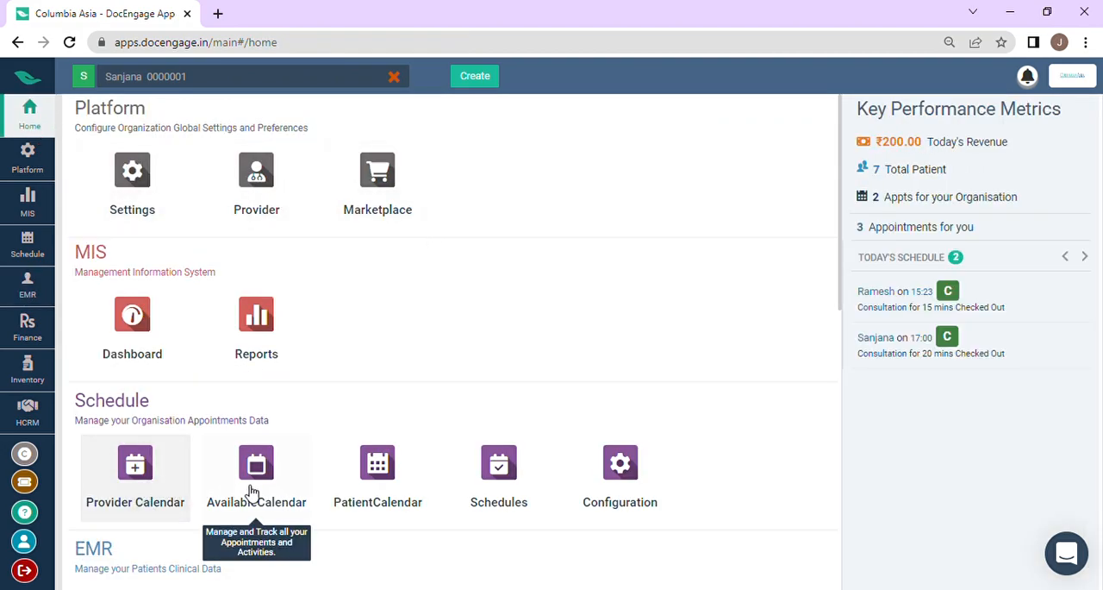
{"action": "scroll", "coordinate": [258, 483], "scroll_direction": "down", "scroll_amount": 1}
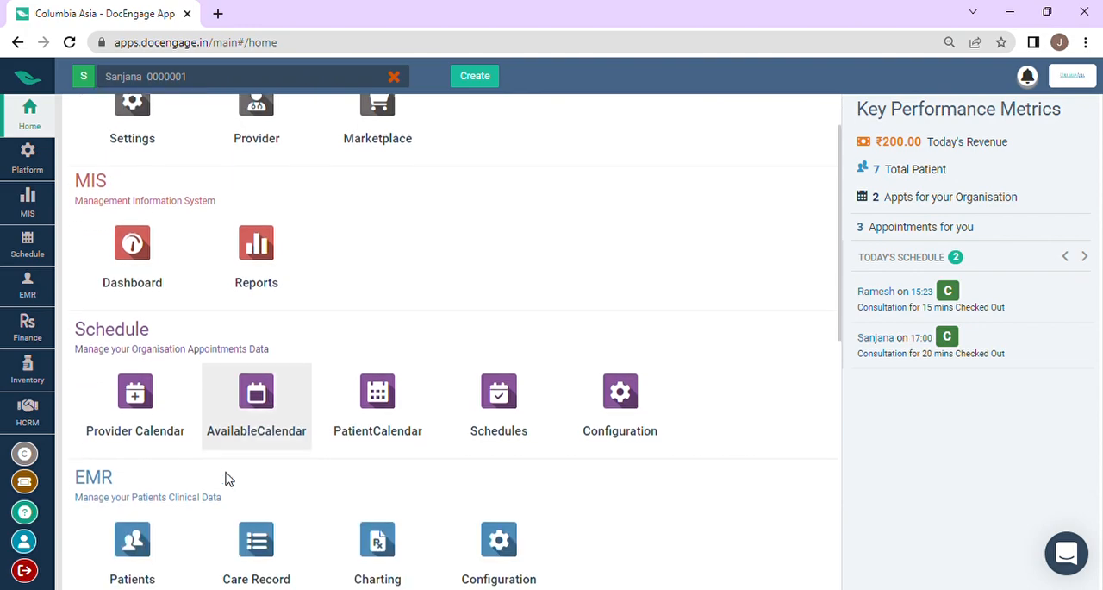
{"action": "left_click", "coordinate": [158, 415]}
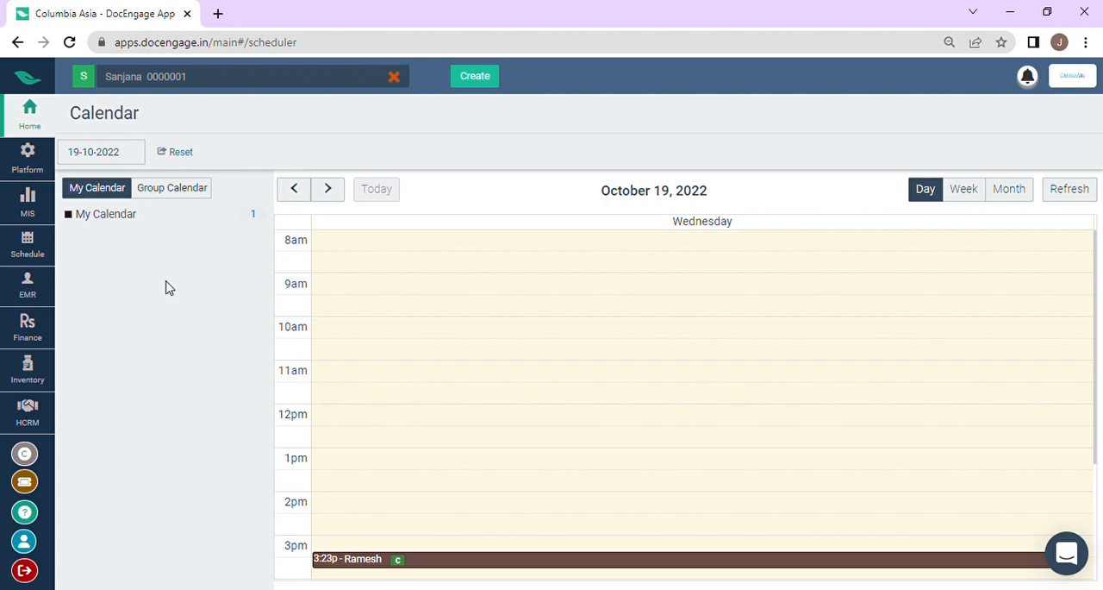
{"action": "left_click", "coordinate": [164, 189]}
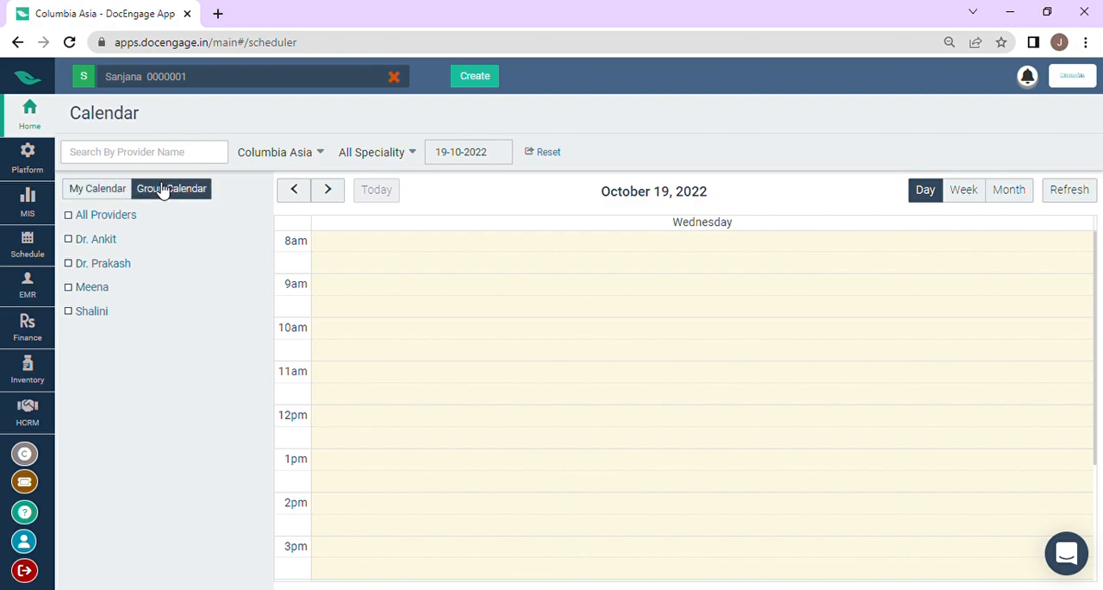
{"action": "left_click", "coordinate": [78, 192]}
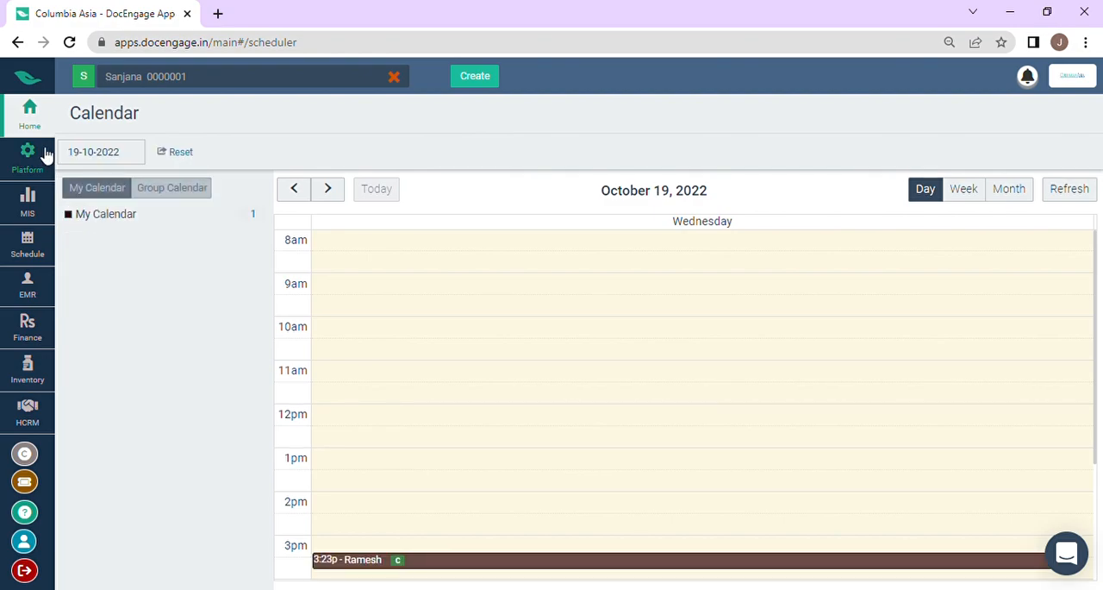
Step: Open the AvailableCalendar and examine the providers' free, booked and unavailable slots across the day
{"action": "left_click", "coordinate": [39, 135]}
{"action": "scroll", "coordinate": [370, 423], "scroll_direction": "down", "scroll_amount": 3}
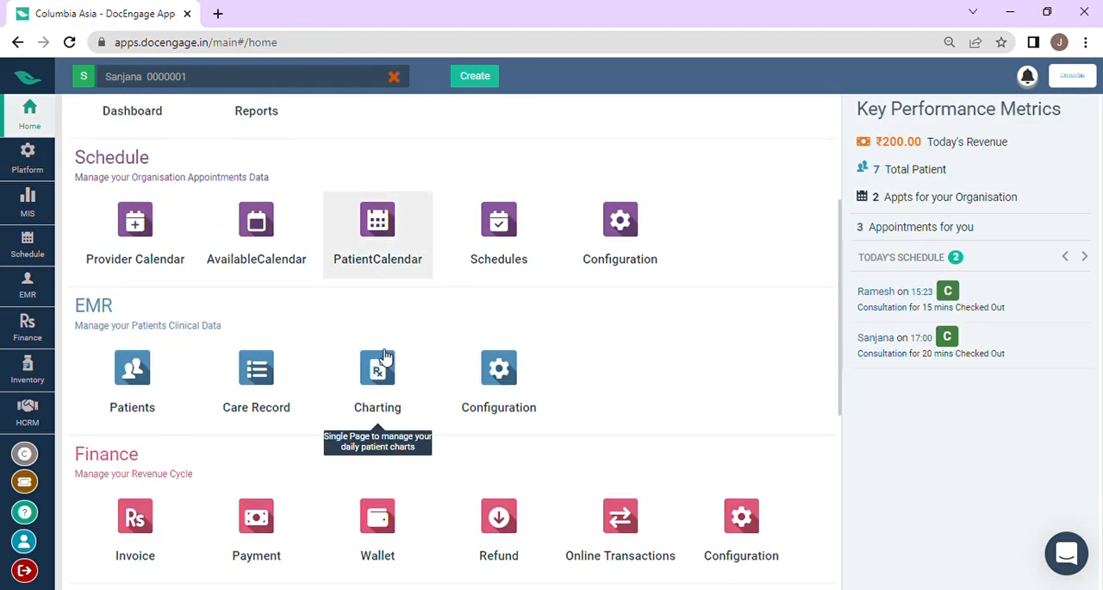
{"action": "left_click", "coordinate": [291, 263]}
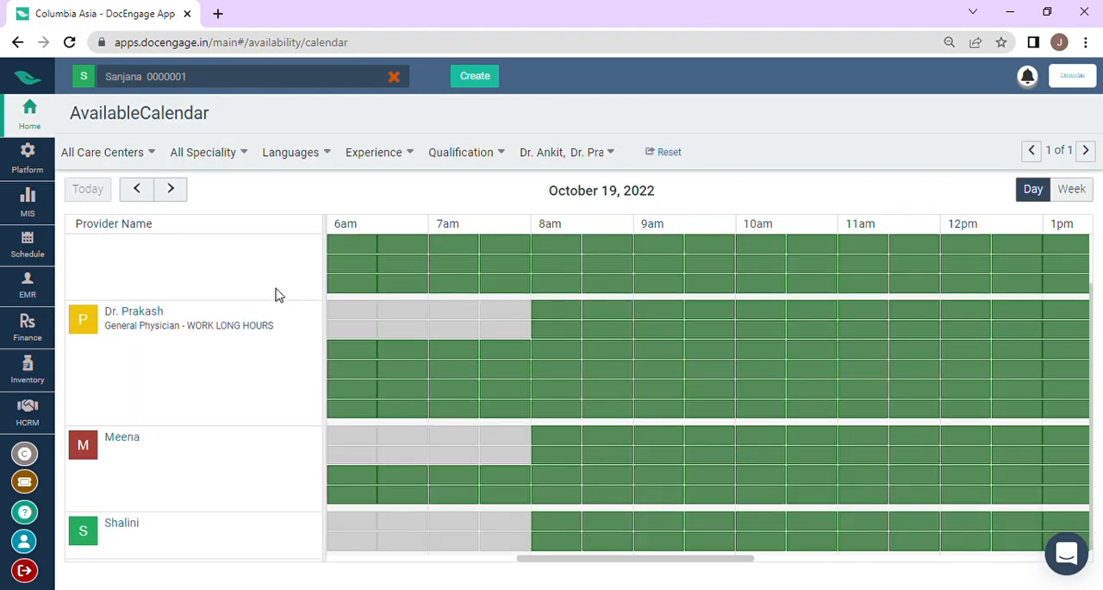
{"action": "scroll", "coordinate": [279, 296], "scroll_direction": "down", "scroll_amount": 1}
{"action": "scroll", "coordinate": [275, 295], "scroll_direction": "up", "scroll_amount": 1}
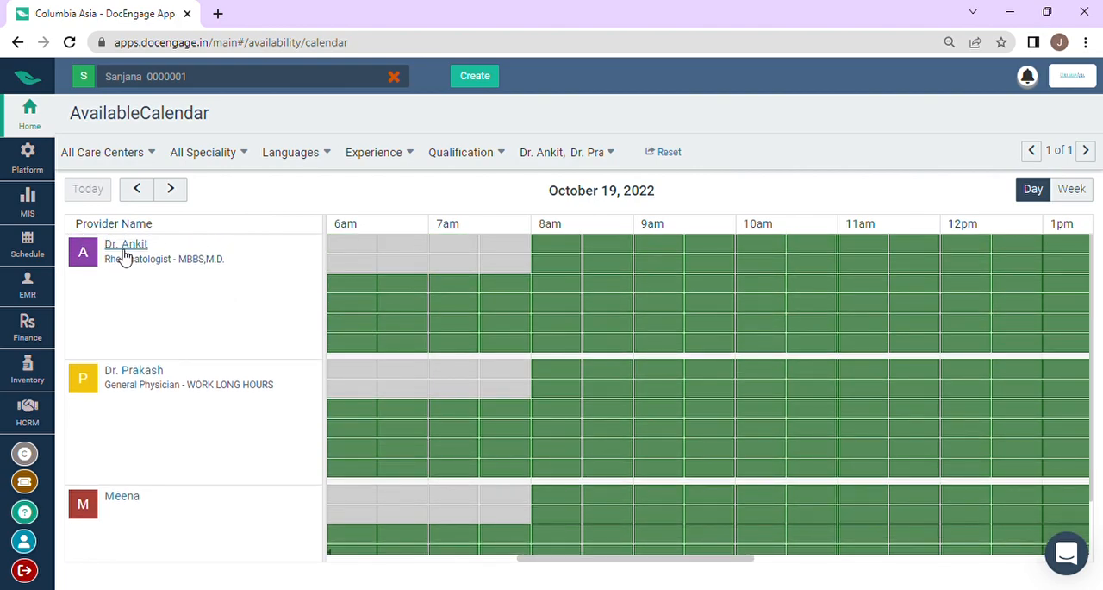
{"action": "scroll", "coordinate": [714, 324], "scroll_direction": "right", "scroll_amount": 6}
{"action": "scroll", "coordinate": [713, 325], "scroll_direction": "right", "scroll_amount": 1}
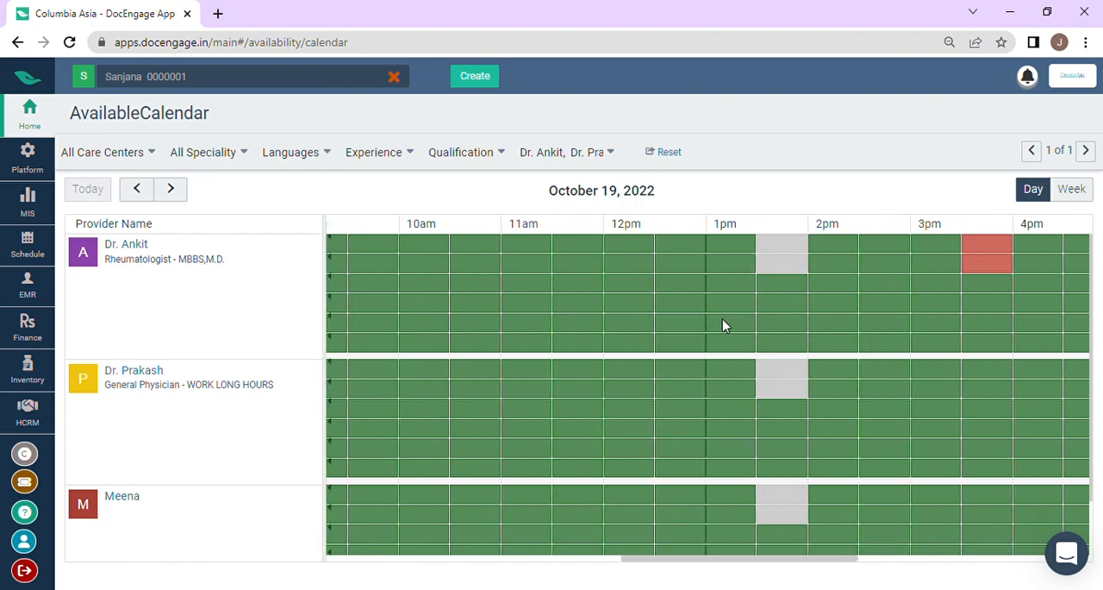
{"action": "scroll", "coordinate": [724, 324], "scroll_direction": "right", "scroll_amount": 3}
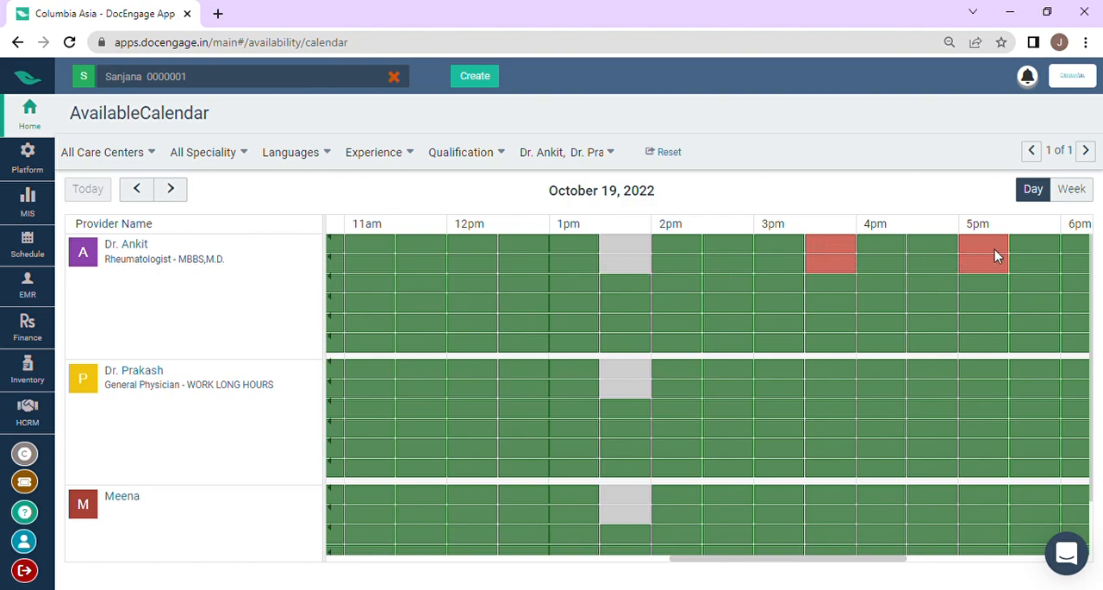
{"action": "scroll", "coordinate": [889, 308], "scroll_direction": "right", "scroll_amount": 3}
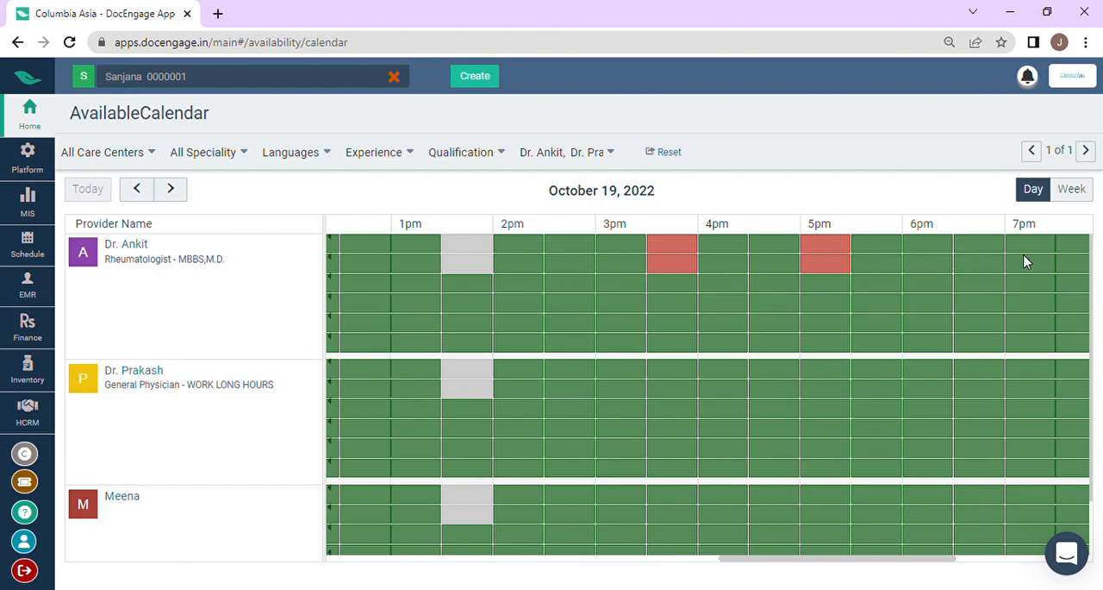
{"action": "scroll", "coordinate": [1026, 261], "scroll_direction": "right", "scroll_amount": 4}
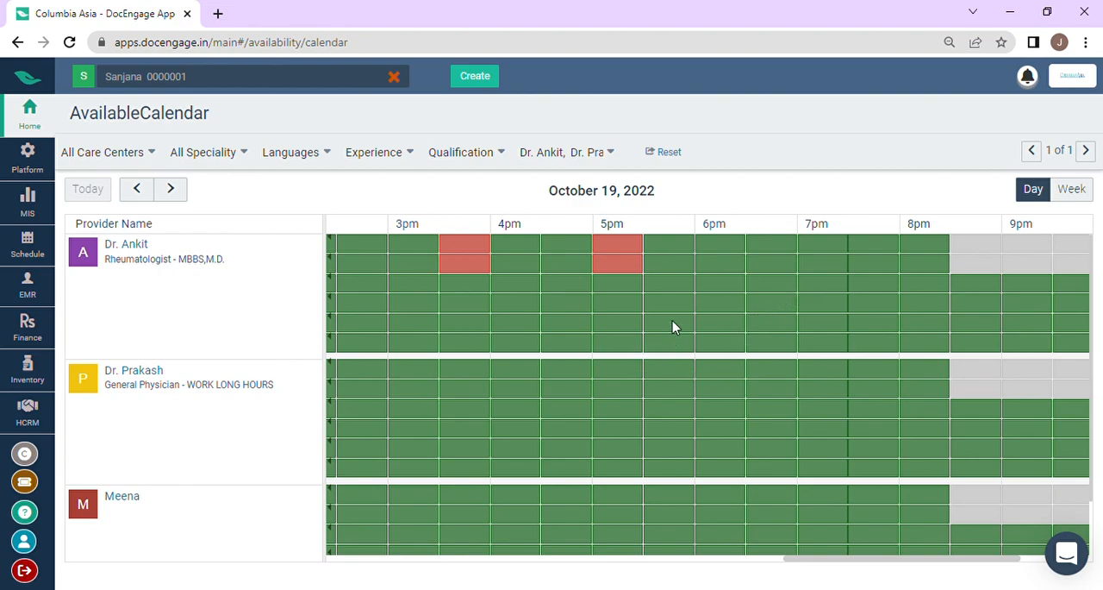
{"action": "scroll", "coordinate": [698, 308], "scroll_direction": "left", "scroll_amount": 3}
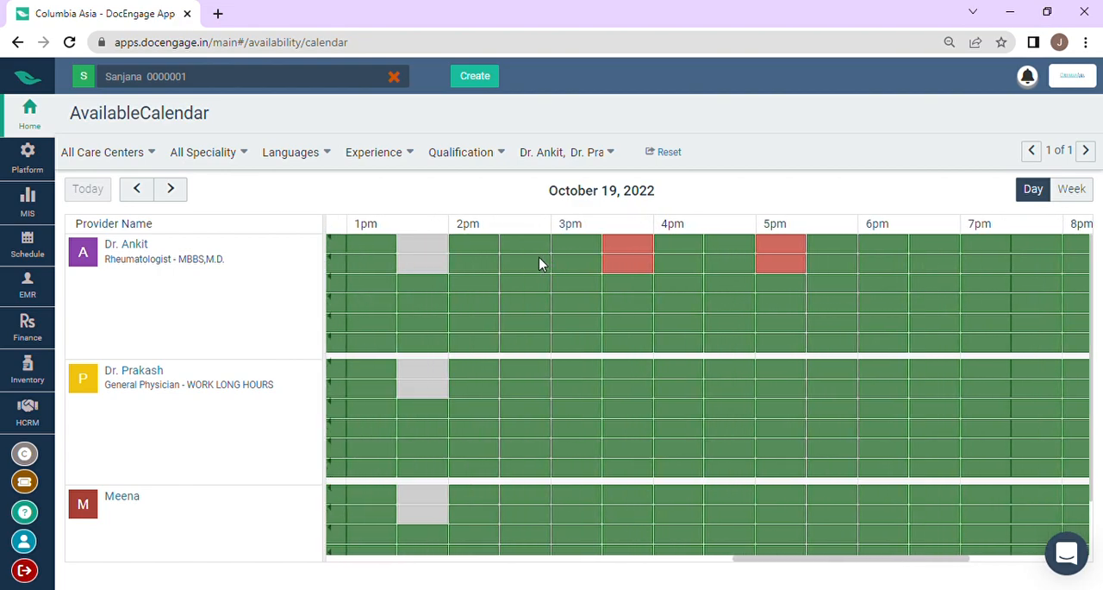
Step: Try to book the rheumatologist's 2 pm slot, and filter the availability calendar to the Columbia Asia care center
{"action": "left_click", "coordinate": [488, 254]}
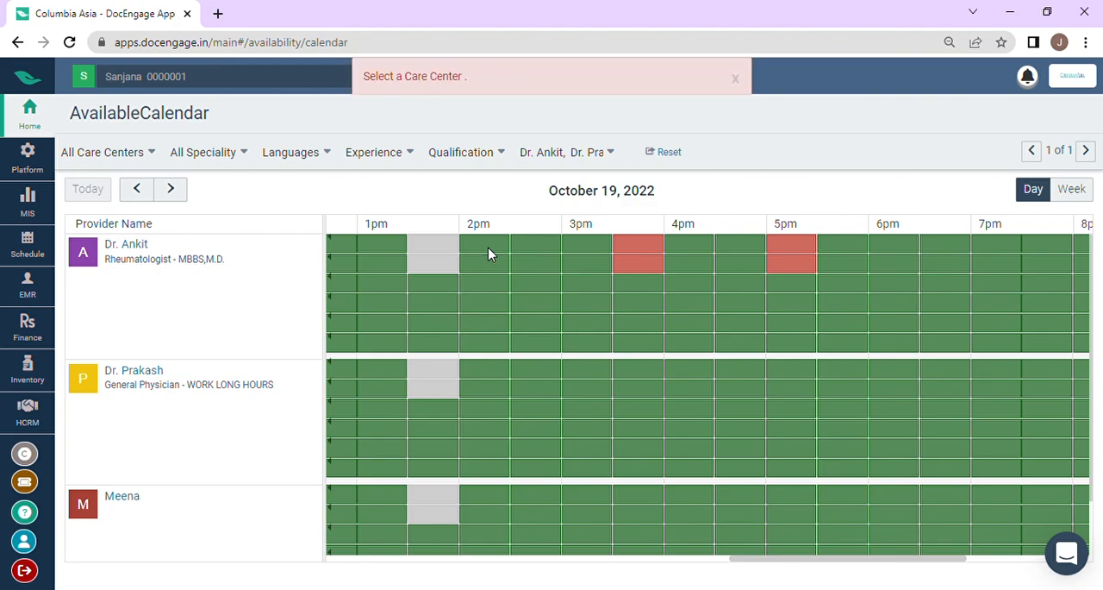
{"action": "left_click", "coordinate": [138, 159]}
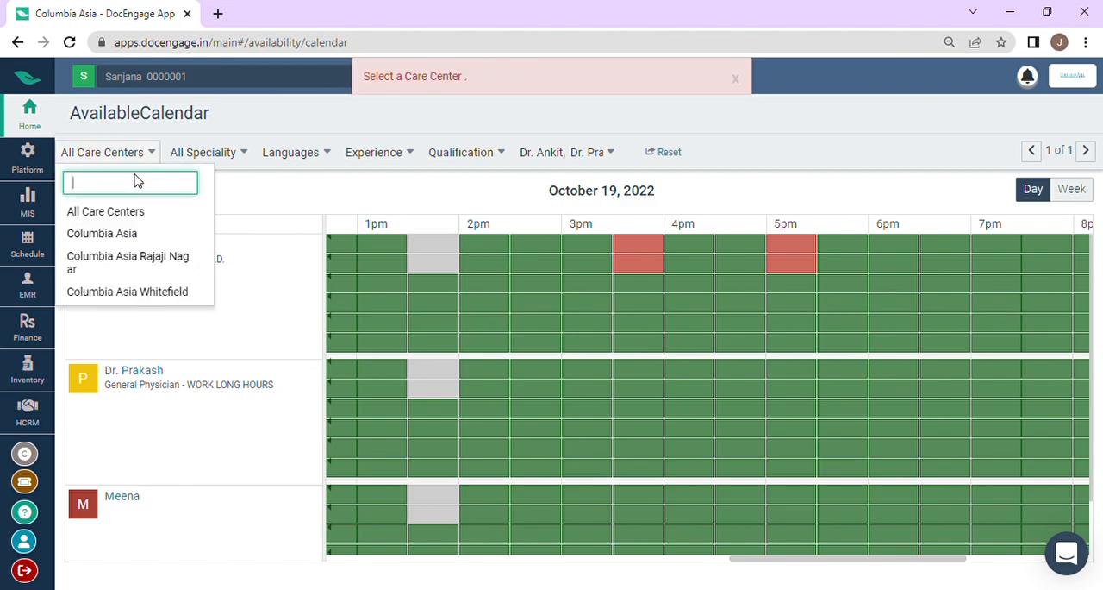
{"action": "left_click", "coordinate": [140, 234]}
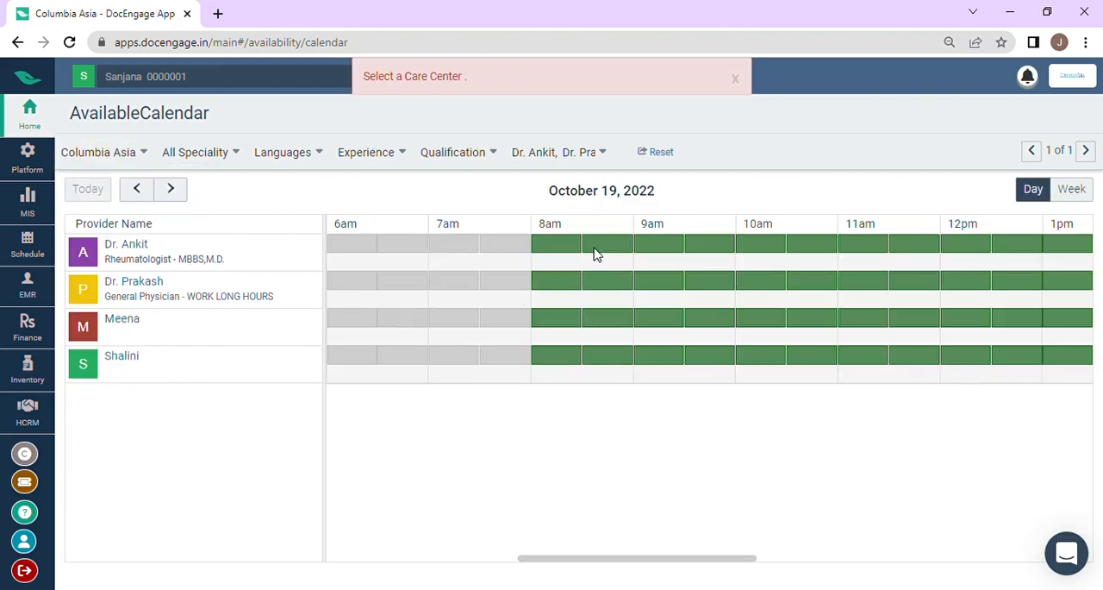
Step: Book the rheumatologist's 12:00 PM slot as a 15-minute Consultation for the selected patient with status Scheduled, and save the appointment
{"action": "scroll", "coordinate": [801, 255], "scroll_direction": "right", "scroll_amount": 3}
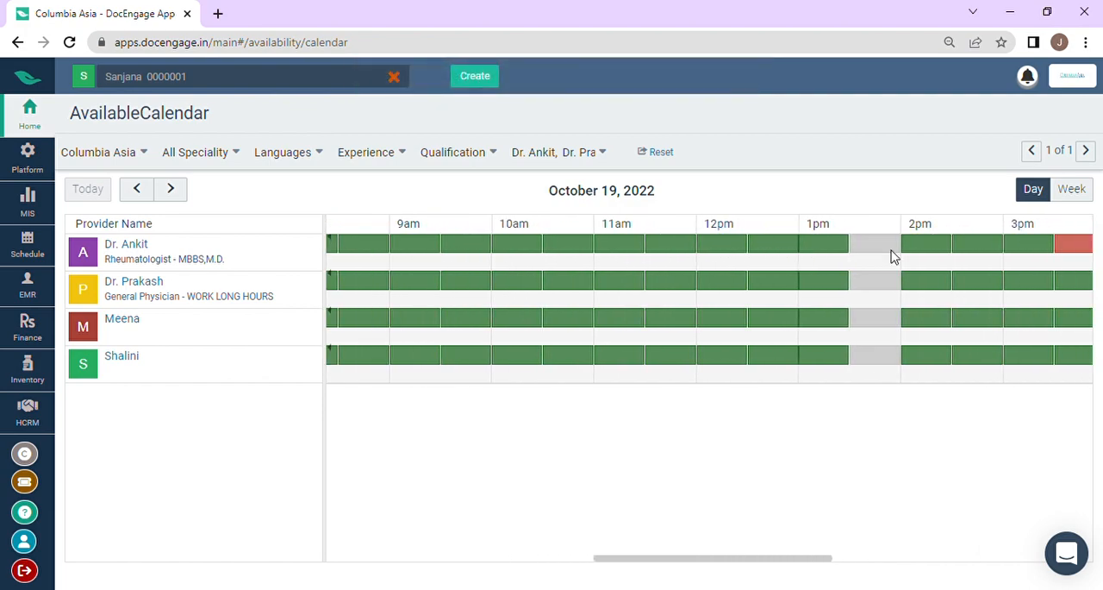
{"action": "left_click", "coordinate": [715, 248]}
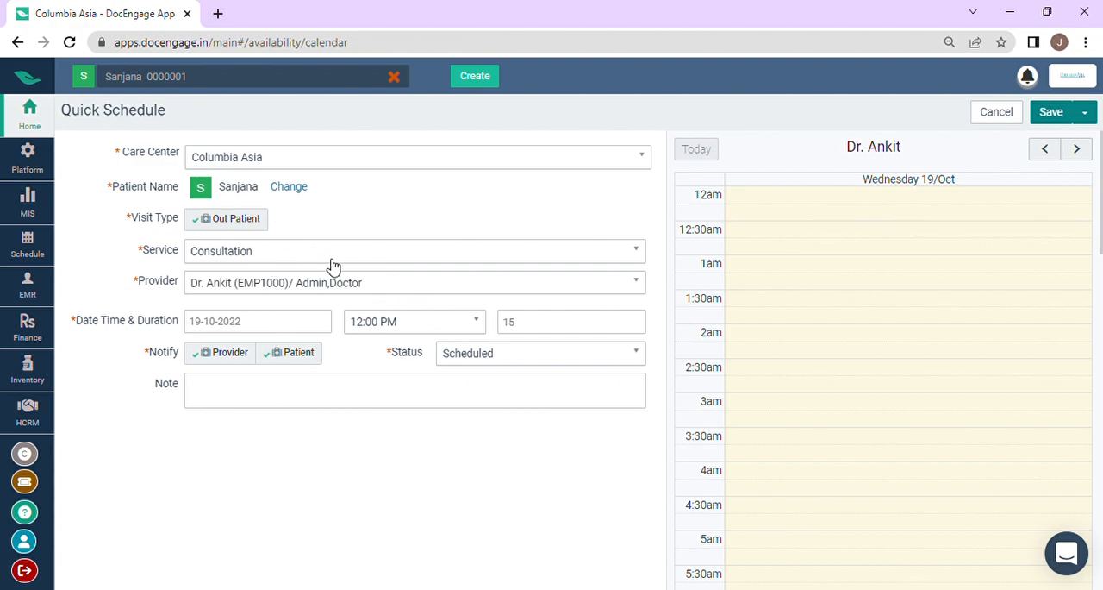
{"action": "left_click", "coordinate": [1052, 114]}
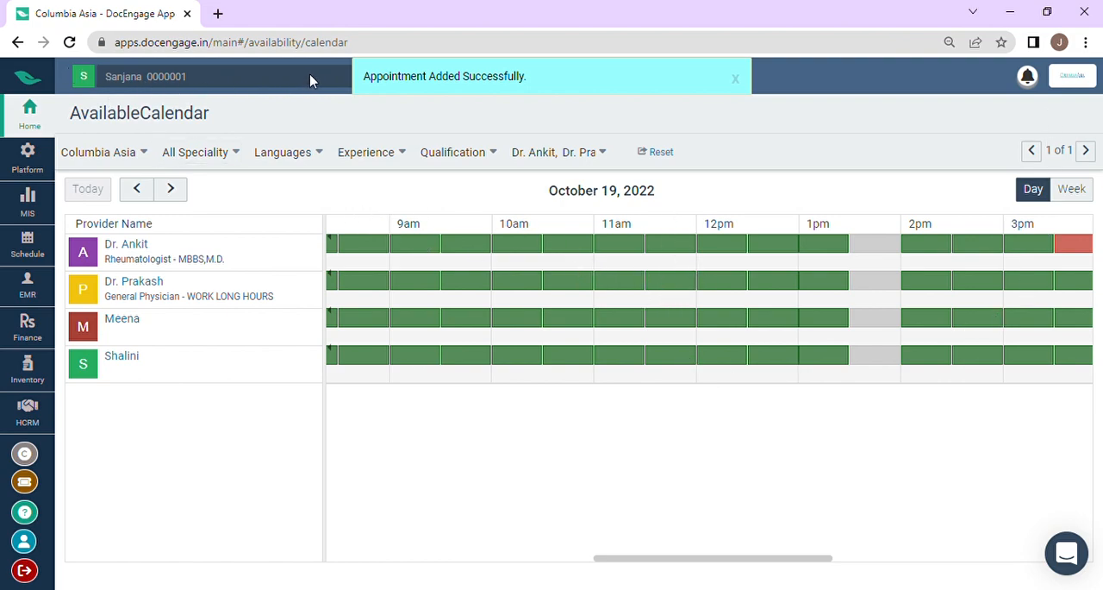
Step: Reload the availability calendar, filter it to the Columbia Asia care center, and check the rheumatologist's booked slots across the day
{"action": "left_click", "coordinate": [735, 80]}
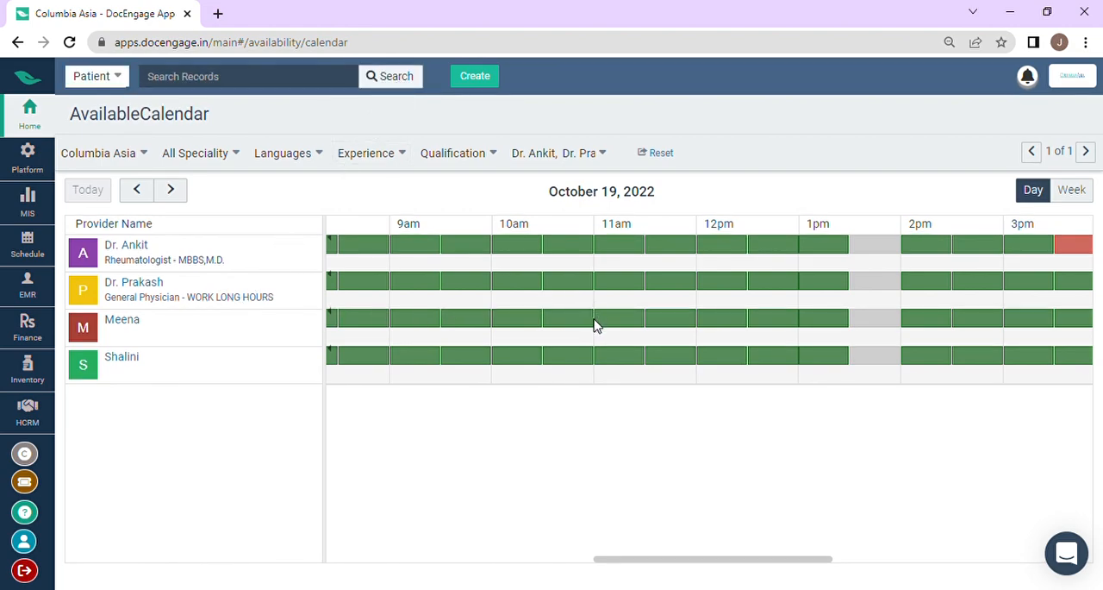
{"action": "scroll", "coordinate": [594, 323], "scroll_direction": "left", "scroll_amount": 2}
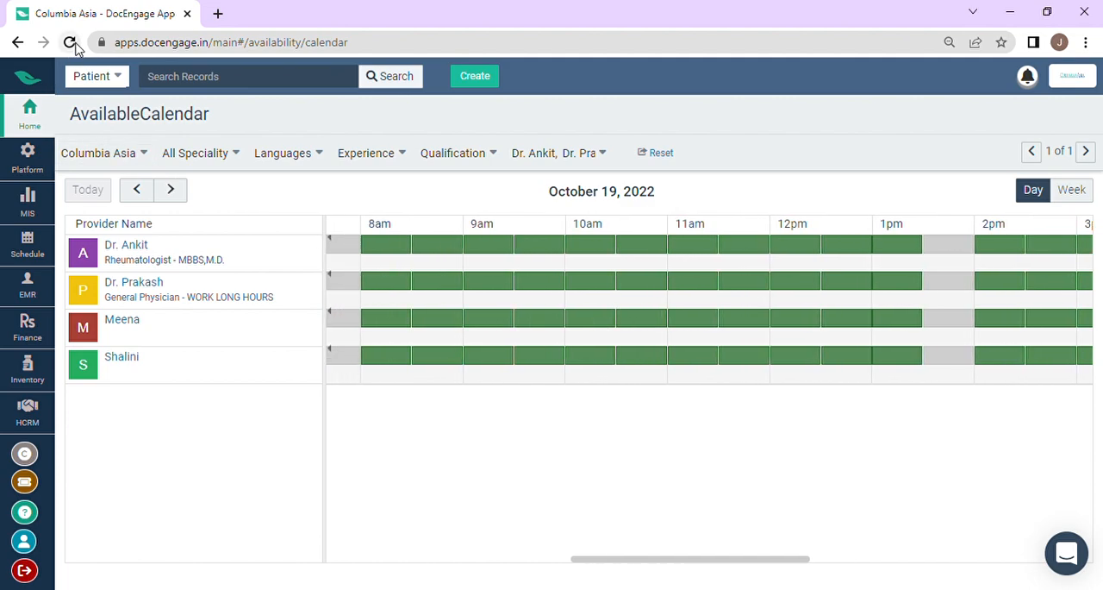
{"action": "left_click", "coordinate": [69, 42]}
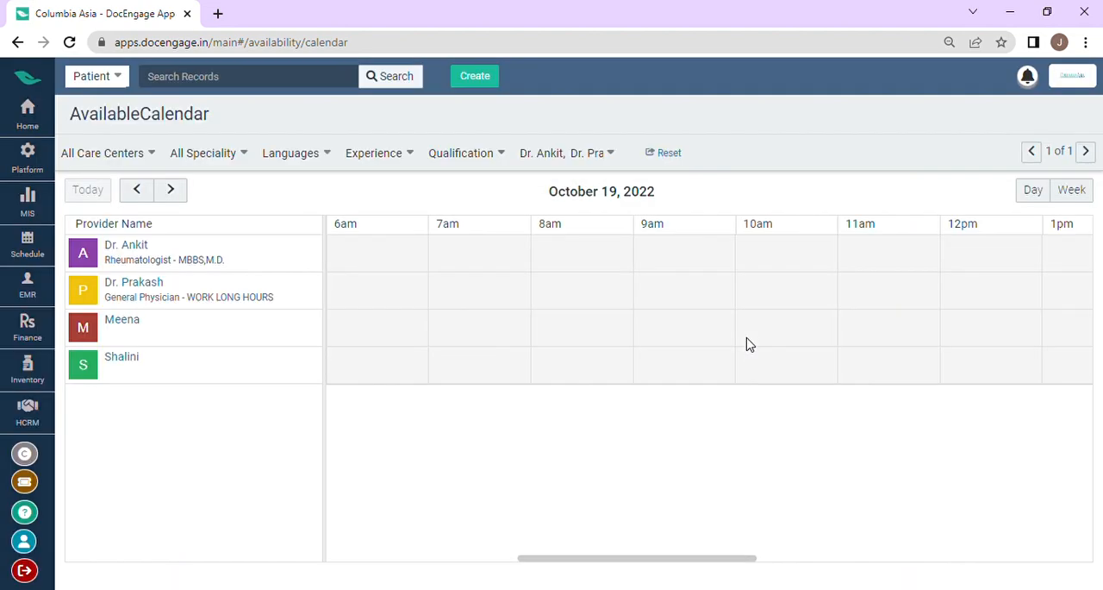
{"action": "left_click", "coordinate": [129, 155]}
{"action": "left_click", "coordinate": [142, 235]}
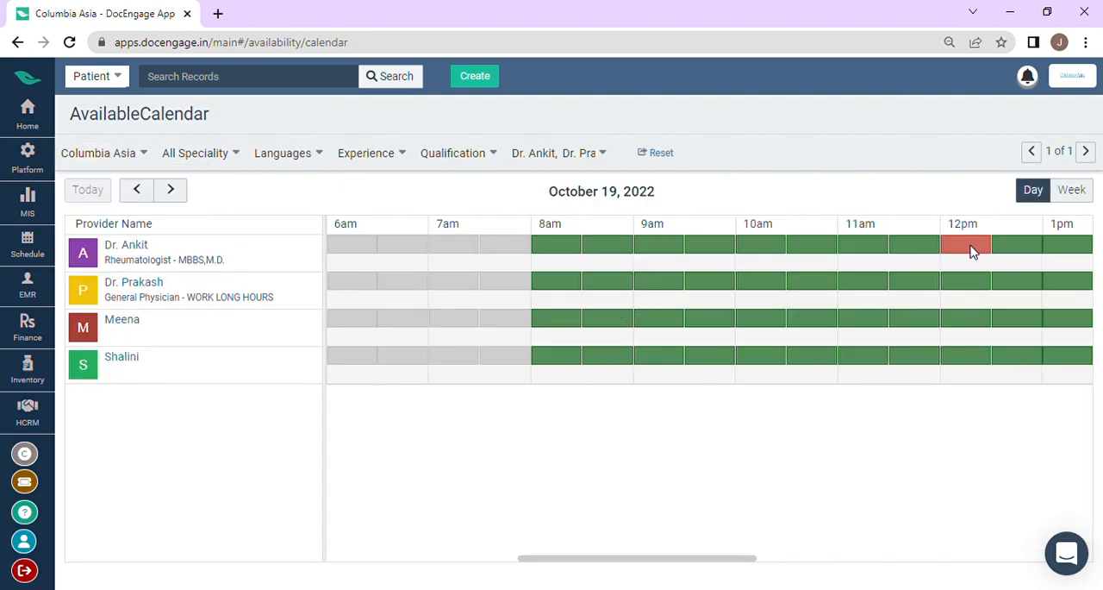
{"action": "scroll", "coordinate": [972, 253], "scroll_direction": "right", "scroll_amount": 2}
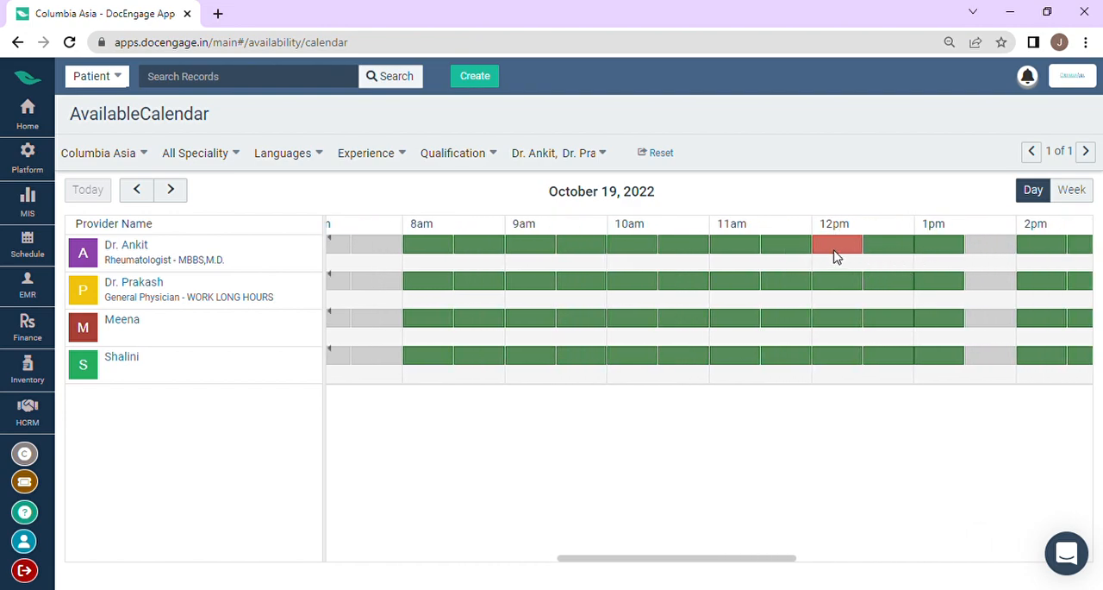
{"action": "scroll", "coordinate": [834, 255], "scroll_direction": "right", "scroll_amount": 2}
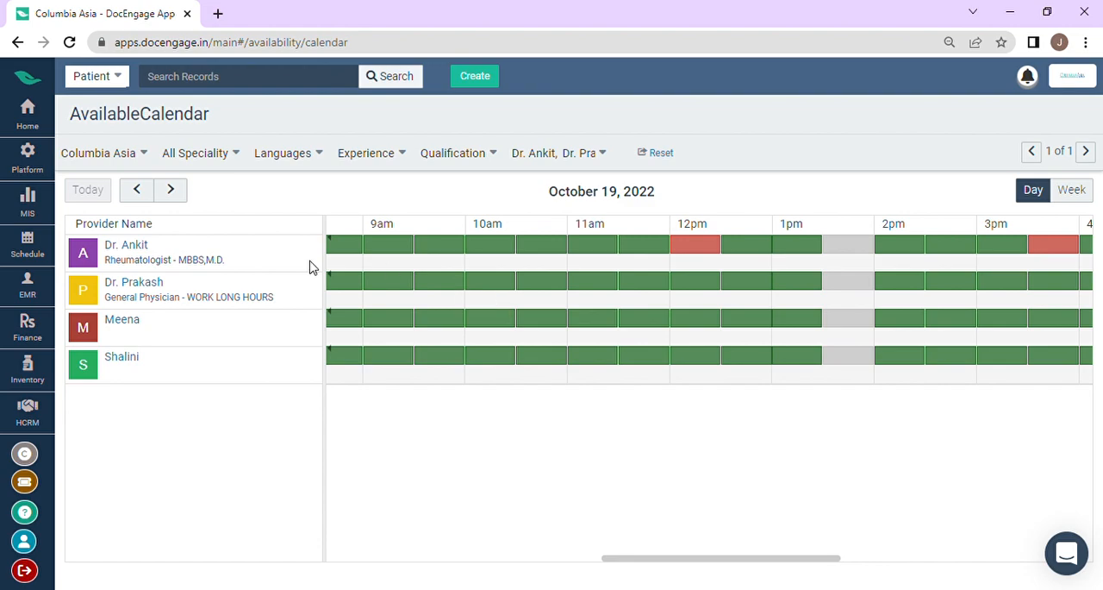
Step: Look through the speciality and language filters, and limit the availability calendar to the rheumatologist and the general physician
{"action": "left_click", "coordinate": [188, 160]}
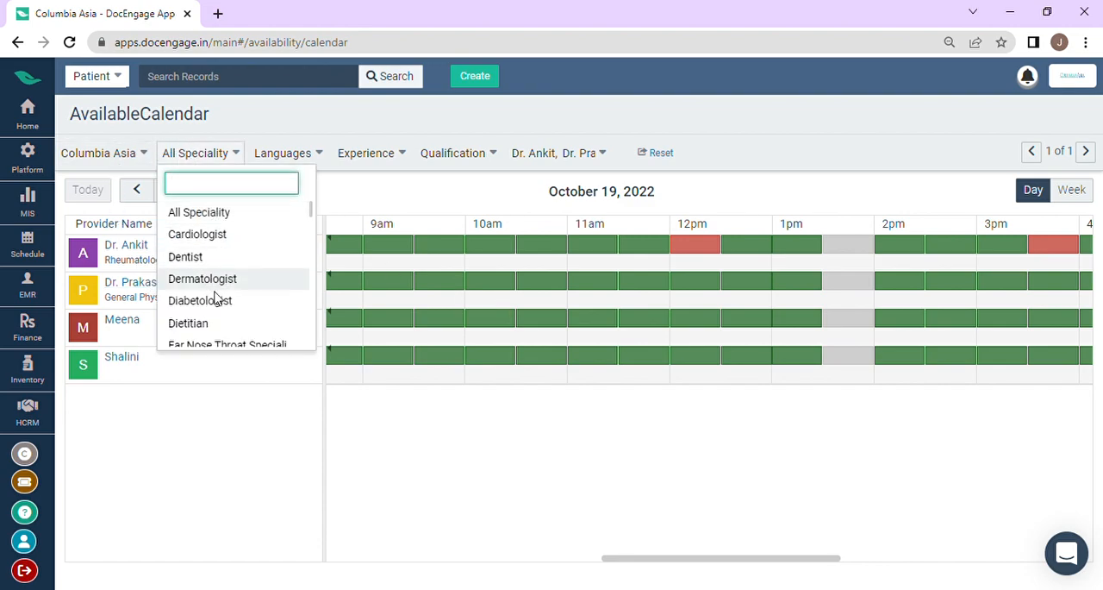
{"action": "left_click", "coordinate": [274, 158]}
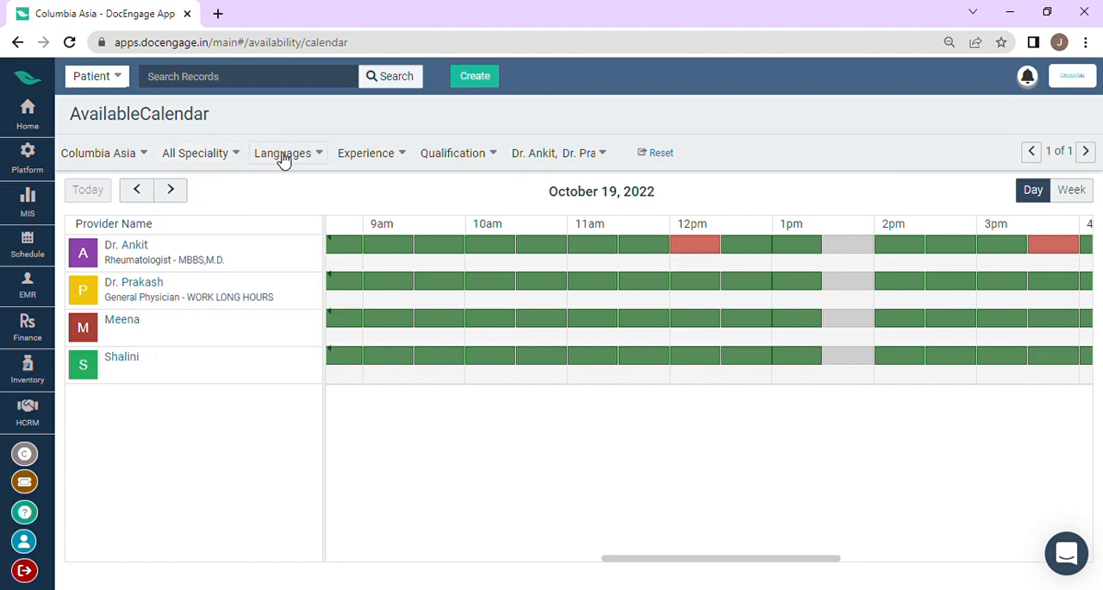
{"action": "left_click", "coordinate": [593, 156]}
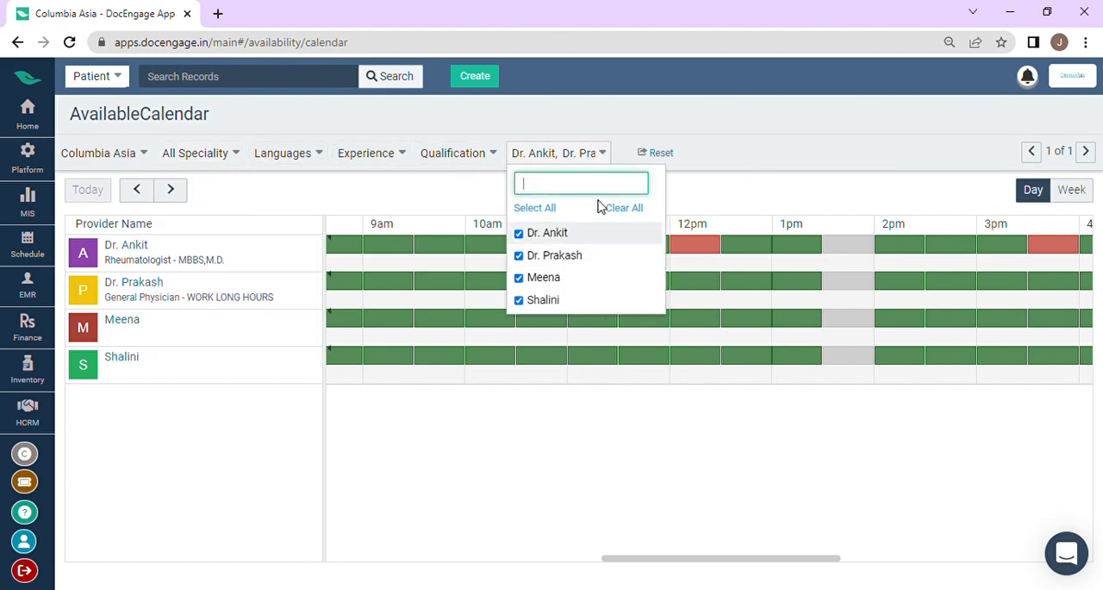
{"action": "left_click", "coordinate": [629, 208]}
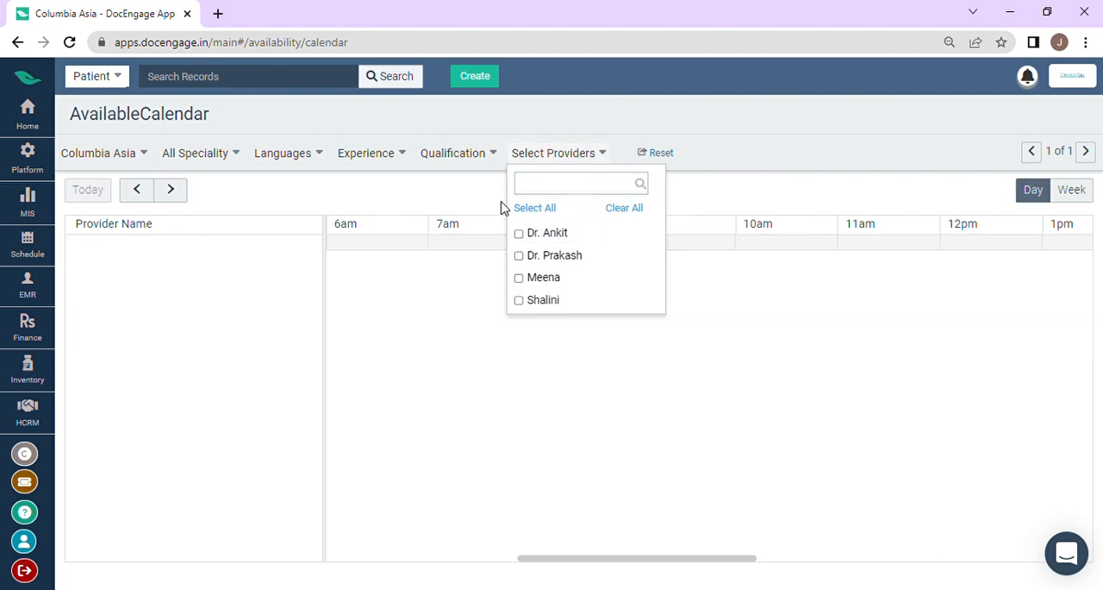
{"action": "left_click", "coordinate": [530, 233]}
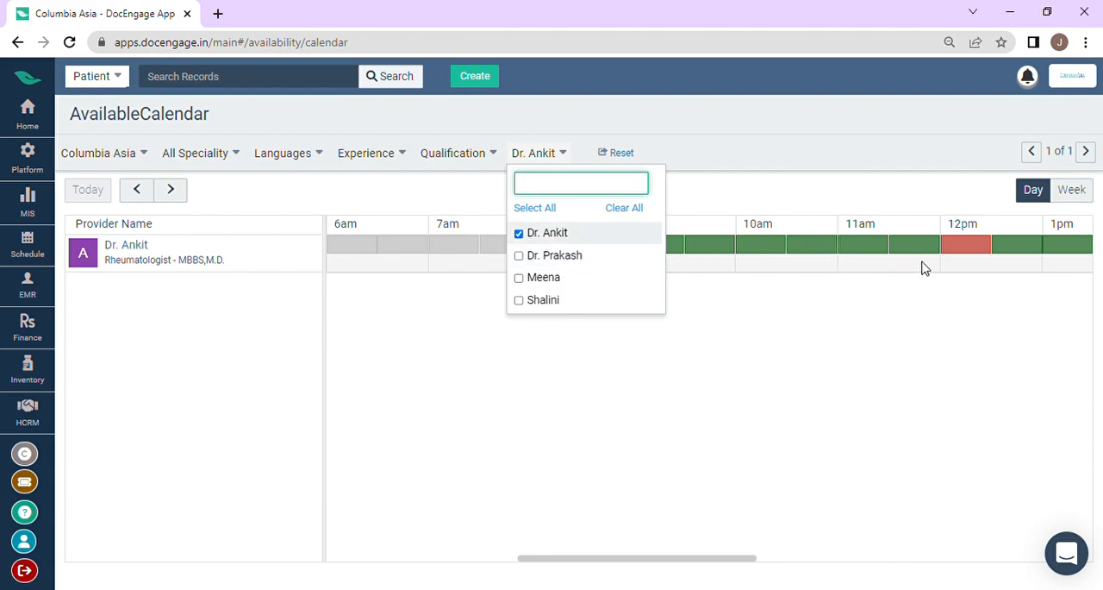
{"action": "left_click", "coordinate": [519, 257]}
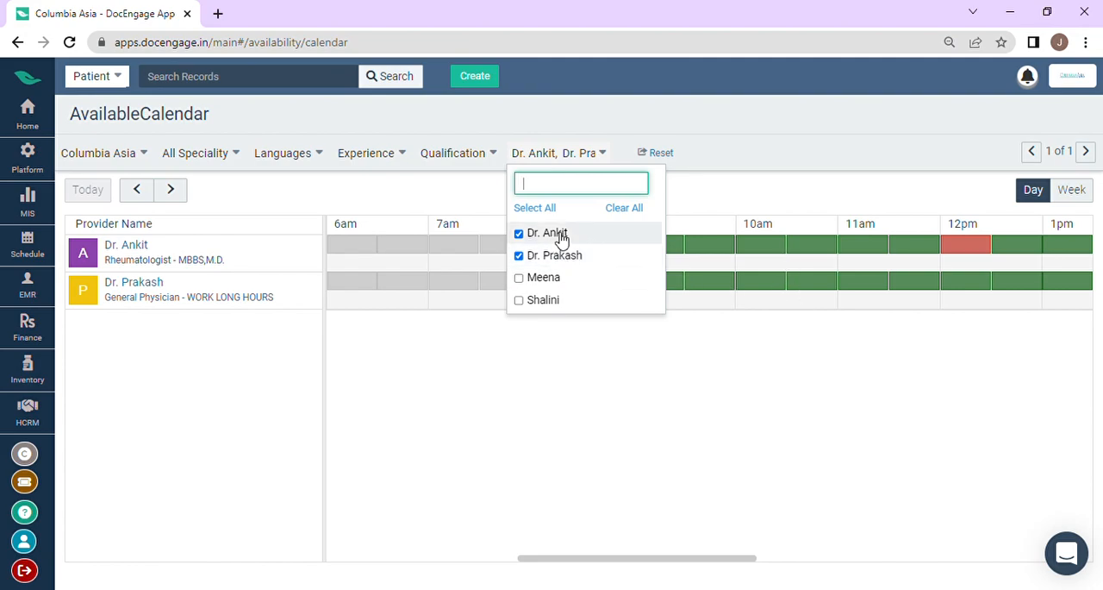
Step: Clear the provider filter, select all four providers again, and review their slots across the whole day
{"action": "left_click", "coordinate": [624, 209]}
{"action": "left_click", "coordinate": [592, 153]}
{"action": "left_click", "coordinate": [591, 153]}
{"action": "left_click", "coordinate": [544, 234]}
{"action": "left_click", "coordinate": [541, 256]}
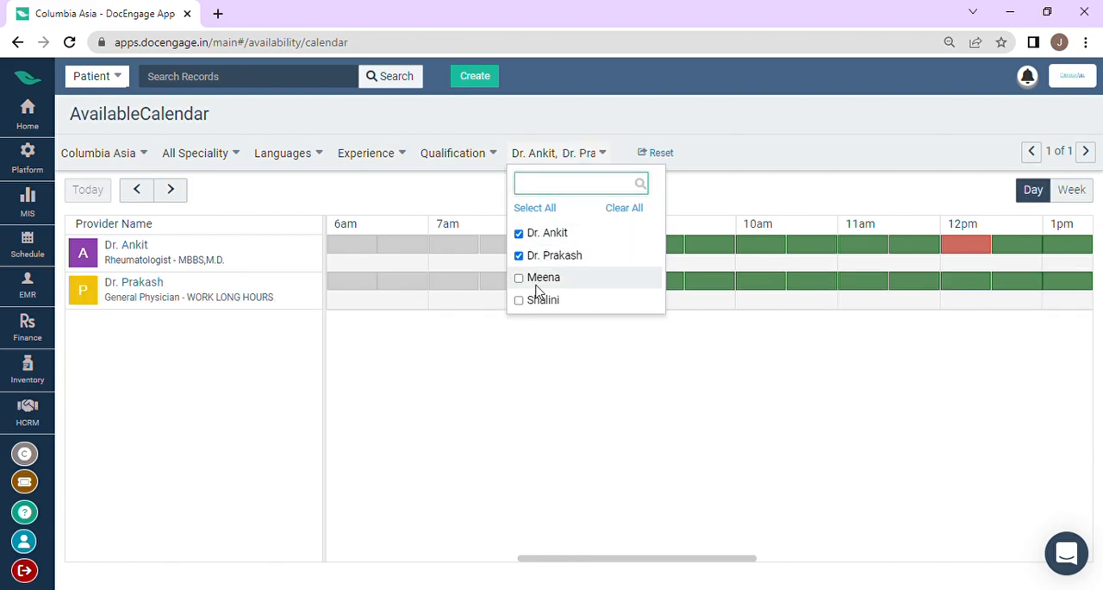
{"action": "left_click", "coordinate": [540, 278]}
{"action": "left_click", "coordinate": [539, 299]}
{"action": "left_click", "coordinate": [757, 215]}
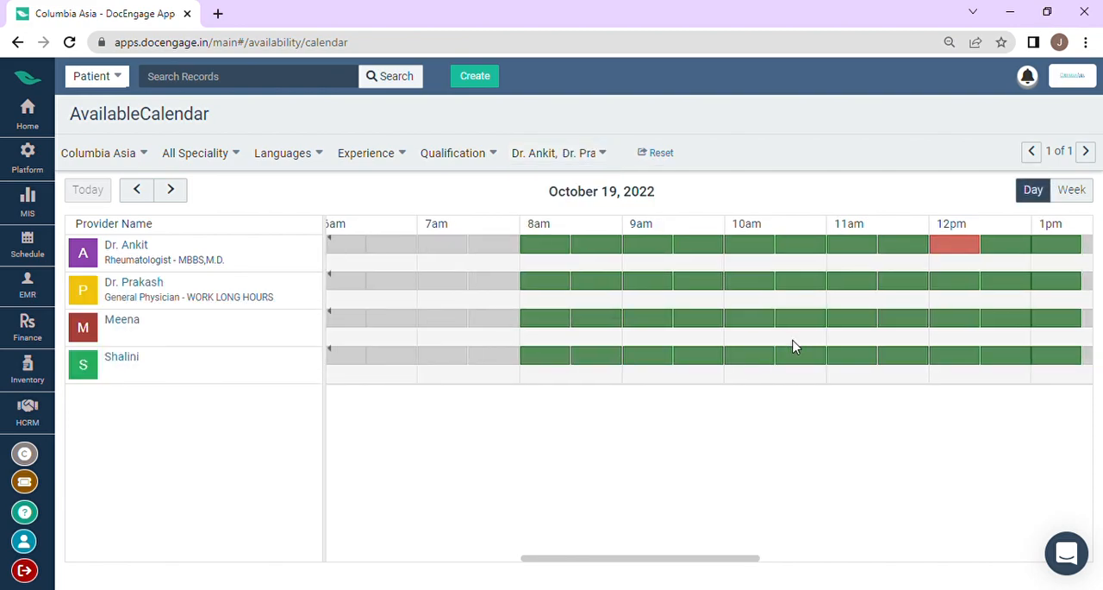
{"action": "scroll", "coordinate": [793, 344], "scroll_direction": "right", "scroll_amount": 8}
{"action": "scroll", "coordinate": [793, 345], "scroll_direction": "right", "scroll_amount": 5}
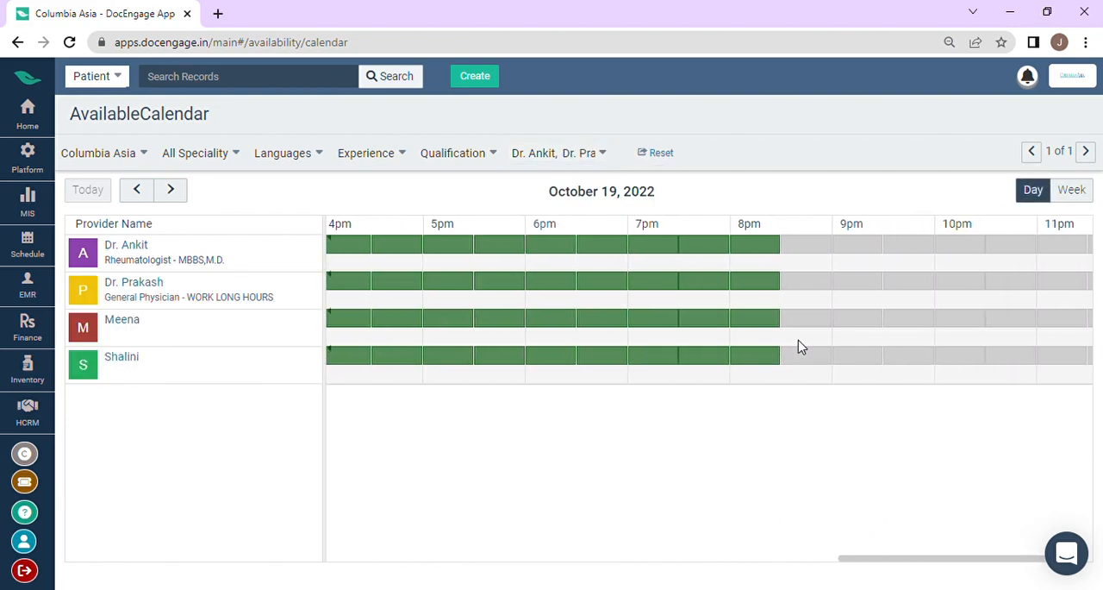
{"action": "scroll", "coordinate": [803, 342], "scroll_direction": "left", "scroll_amount": 20}
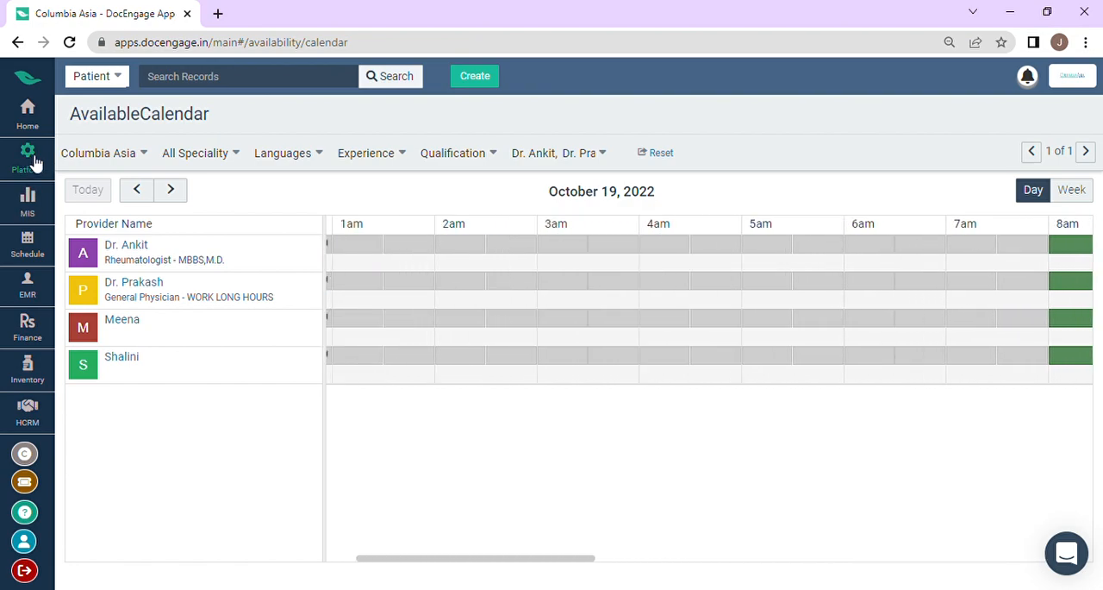
Step: Open the PatientCalendar and book the first listed patient at 08:00 PM for a 15-minute Consultation with status Scheduled, and save the appointment
{"action": "left_click", "coordinate": [36, 118]}
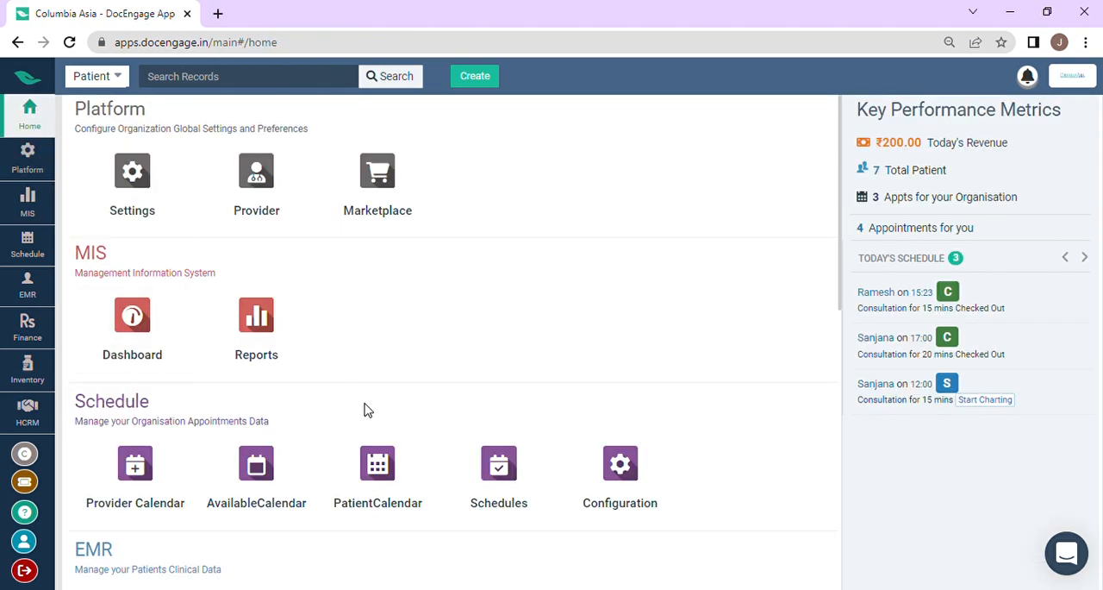
{"action": "scroll", "coordinate": [360, 398], "scroll_direction": "down", "scroll_amount": 1}
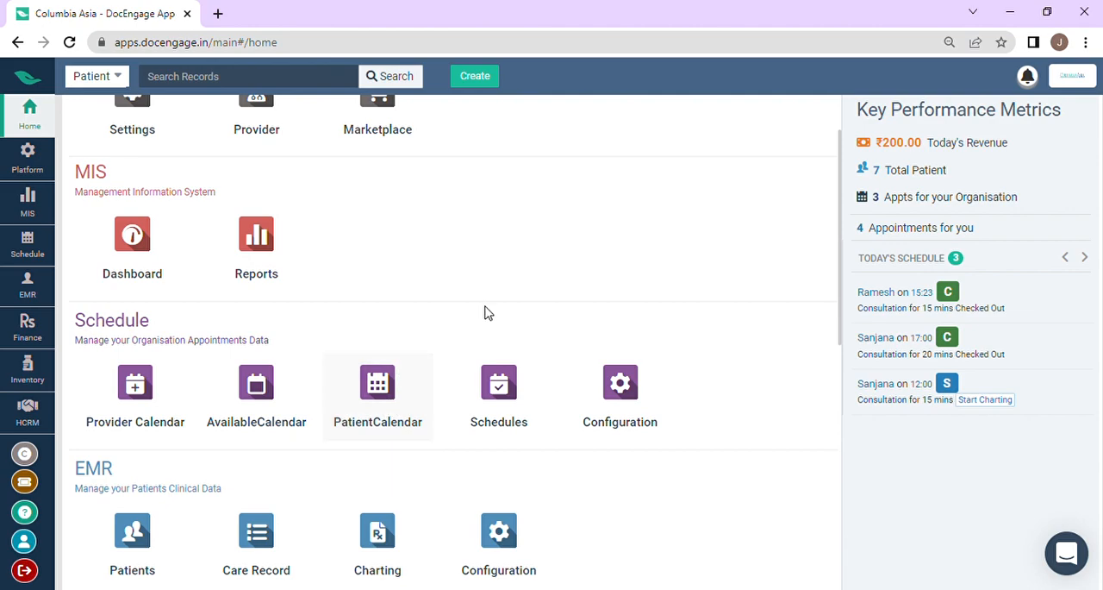
{"action": "left_click", "coordinate": [370, 414]}
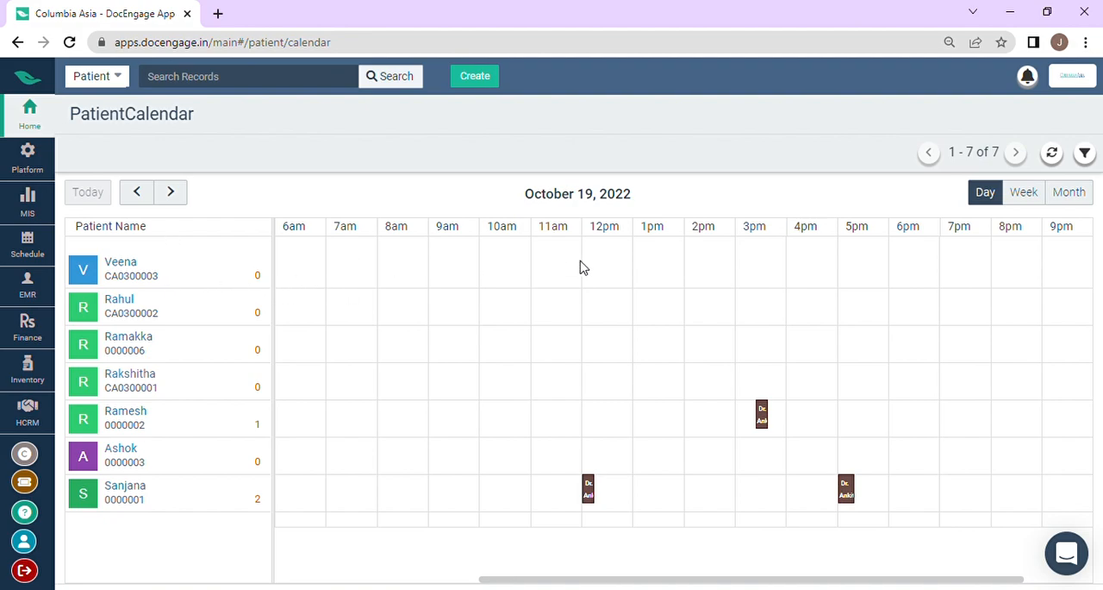
{"action": "scroll", "coordinate": [744, 271], "scroll_direction": "right", "scroll_amount": 2}
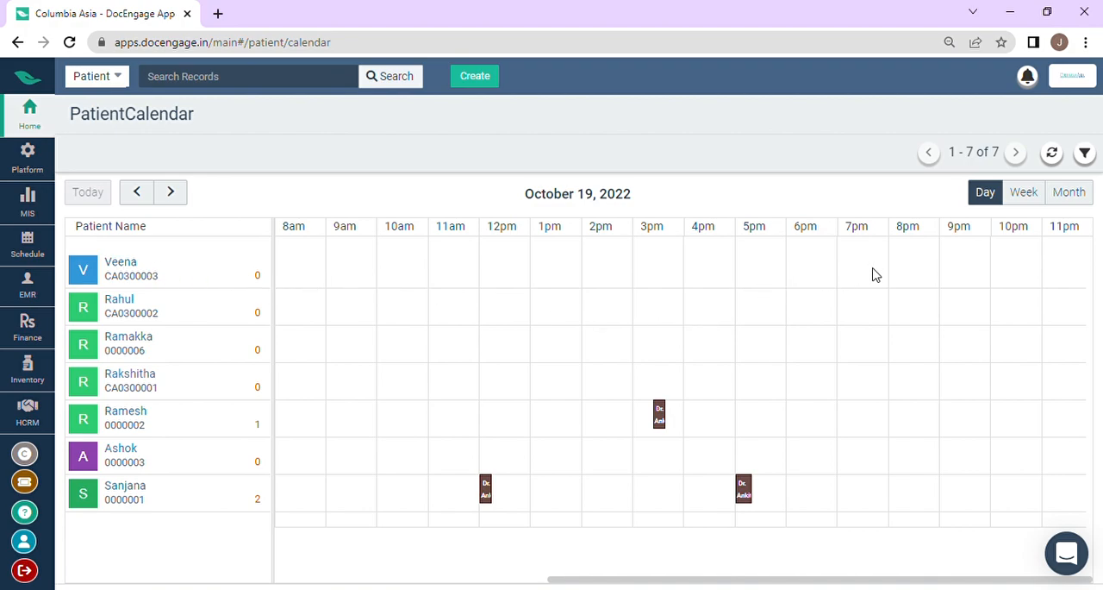
{"action": "left_click", "coordinate": [917, 272]}
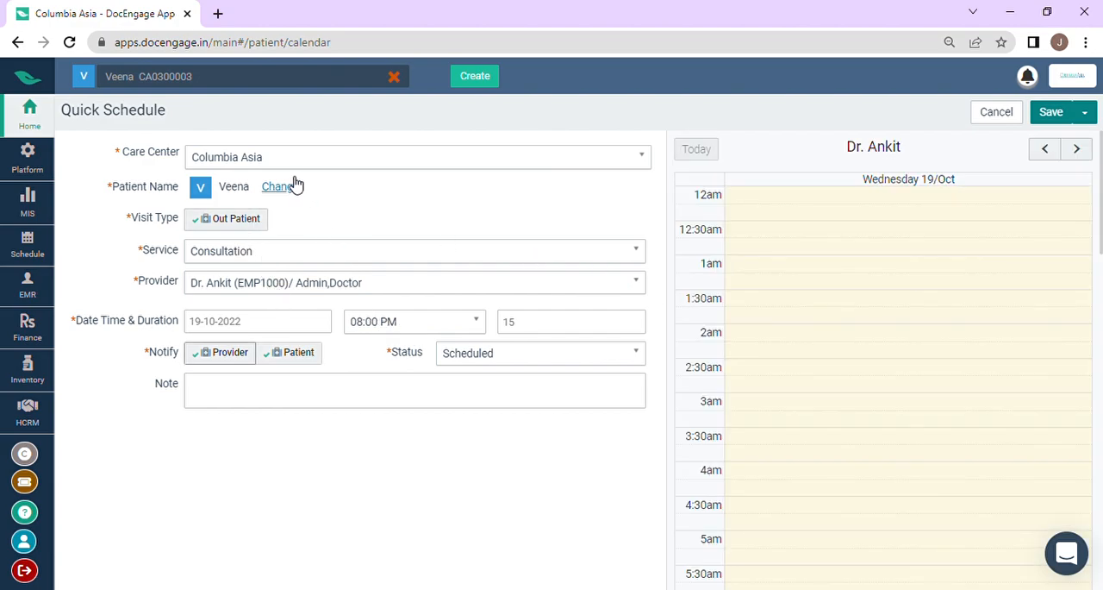
{"action": "left_click", "coordinate": [1060, 118]}
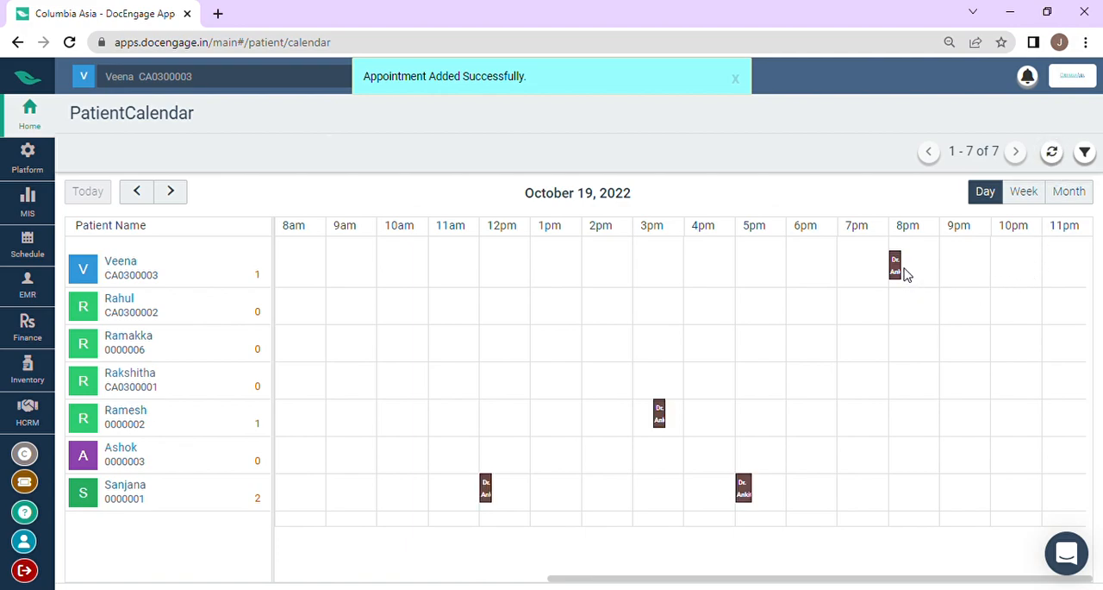
Step: View the details of the new 8 pm appointment and of the 5 pm appointment in the patient calendar
{"action": "left_click", "coordinate": [896, 265]}
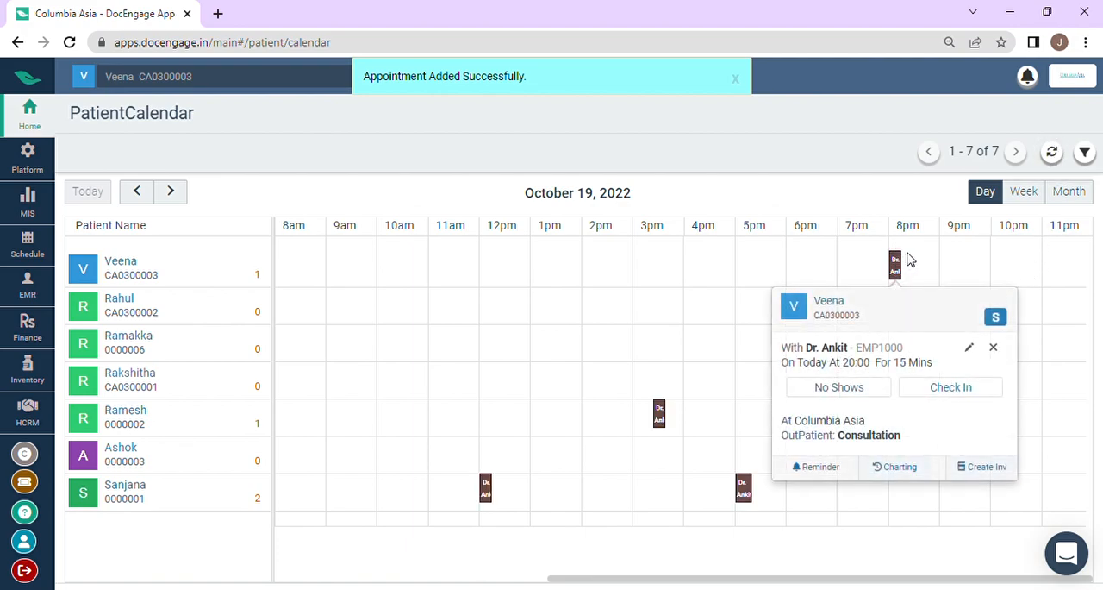
{"action": "left_click", "coordinate": [907, 270]}
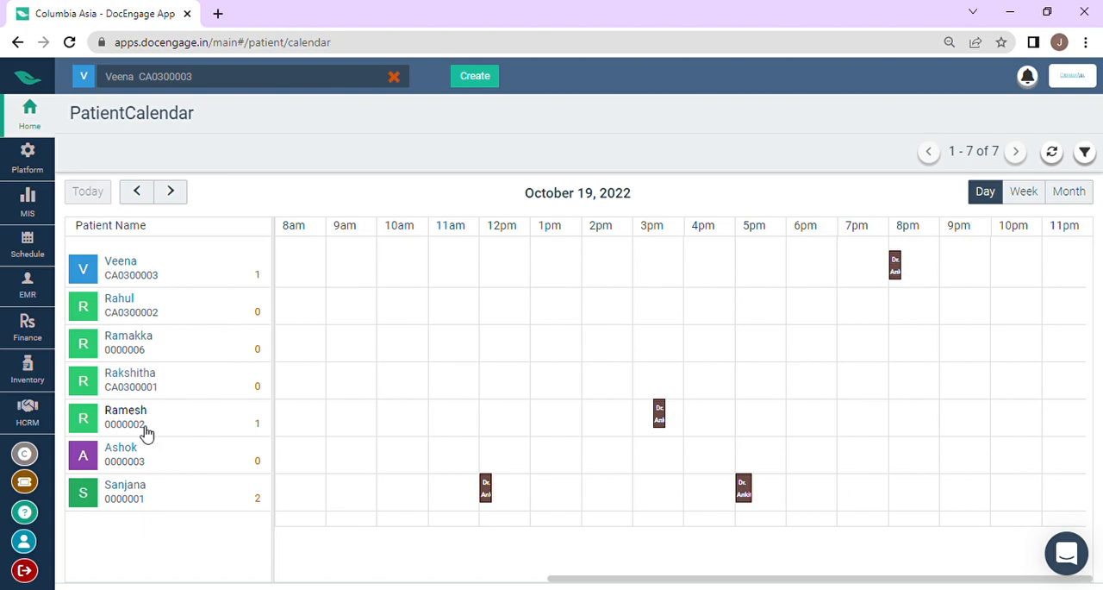
{"action": "mouse_move", "coordinate": [176, 430]}
{"action": "left_click", "coordinate": [744, 488]}
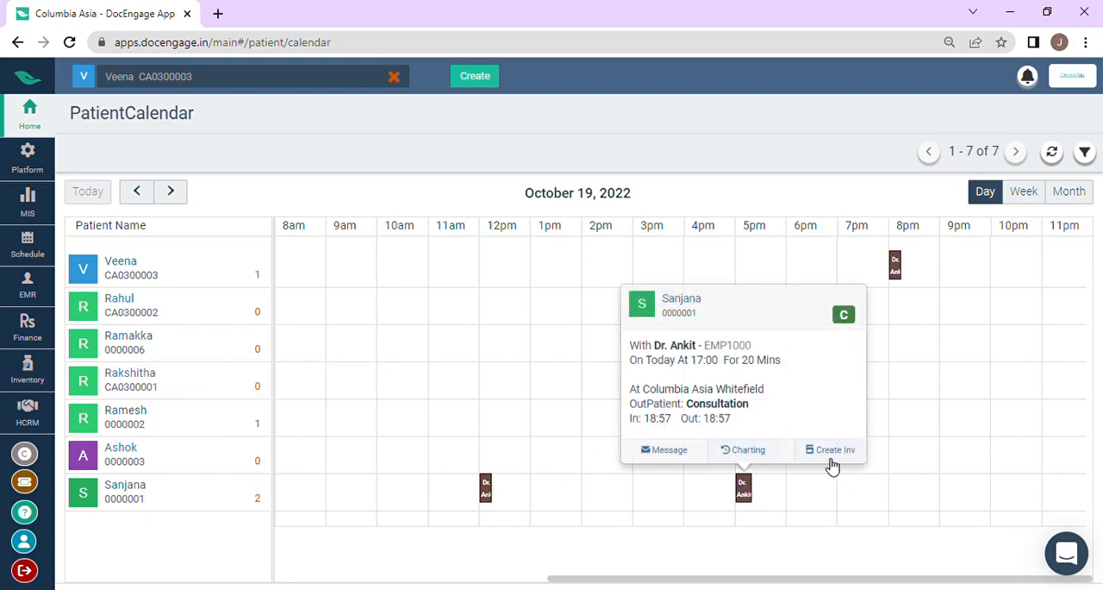
{"action": "left_click", "coordinate": [919, 444]}
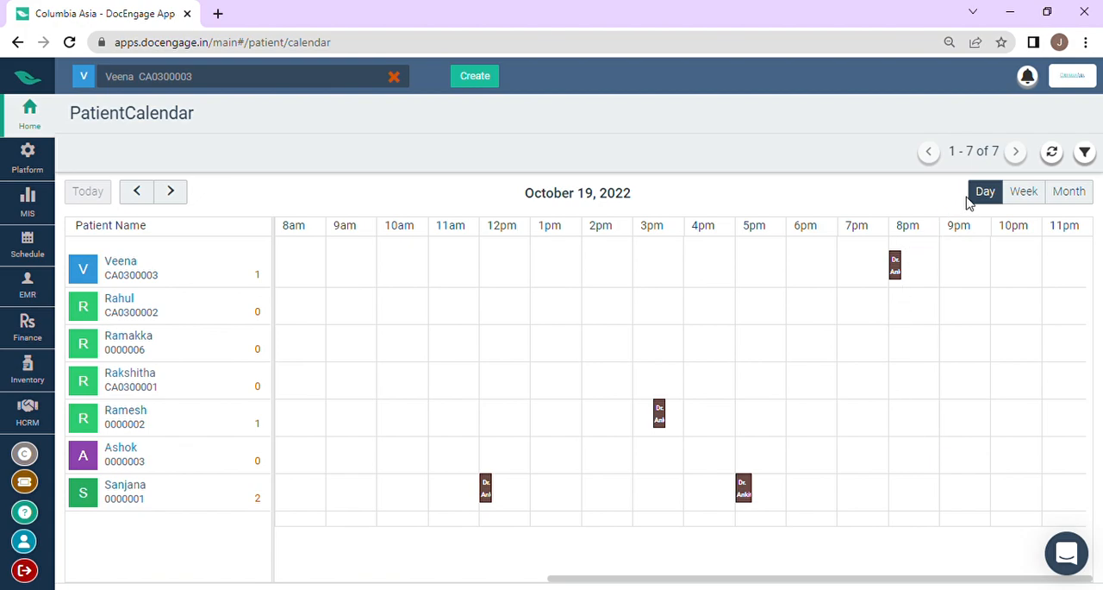
Step: Compare the patient calendar's Week and Month views, and return to the Day view for today
{"action": "left_click", "coordinate": [1026, 193]}
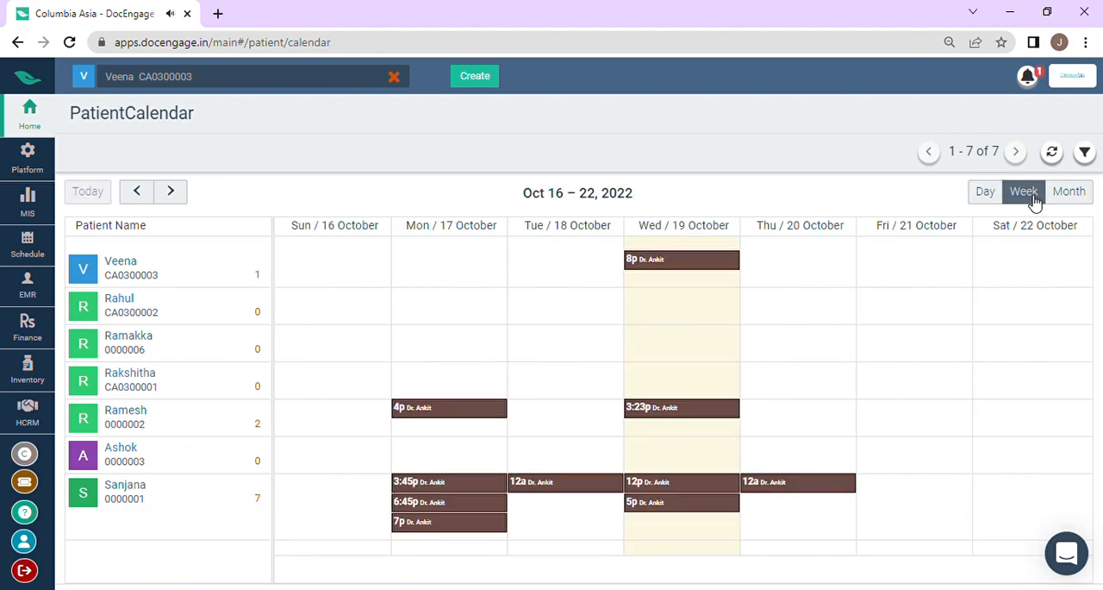
{"action": "left_click", "coordinate": [1069, 194]}
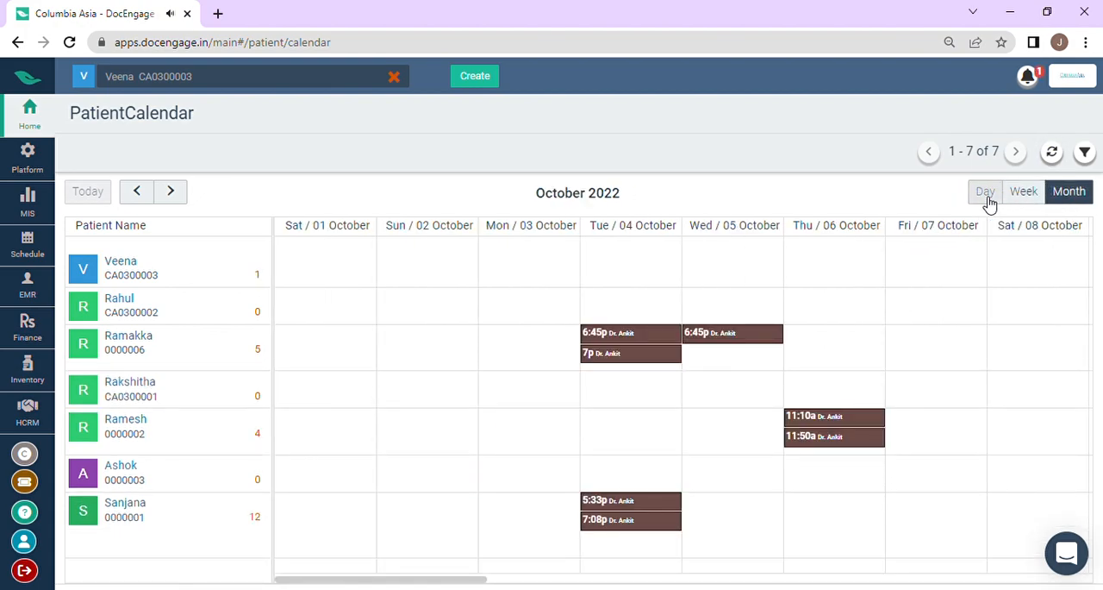
{"action": "left_click", "coordinate": [987, 196]}
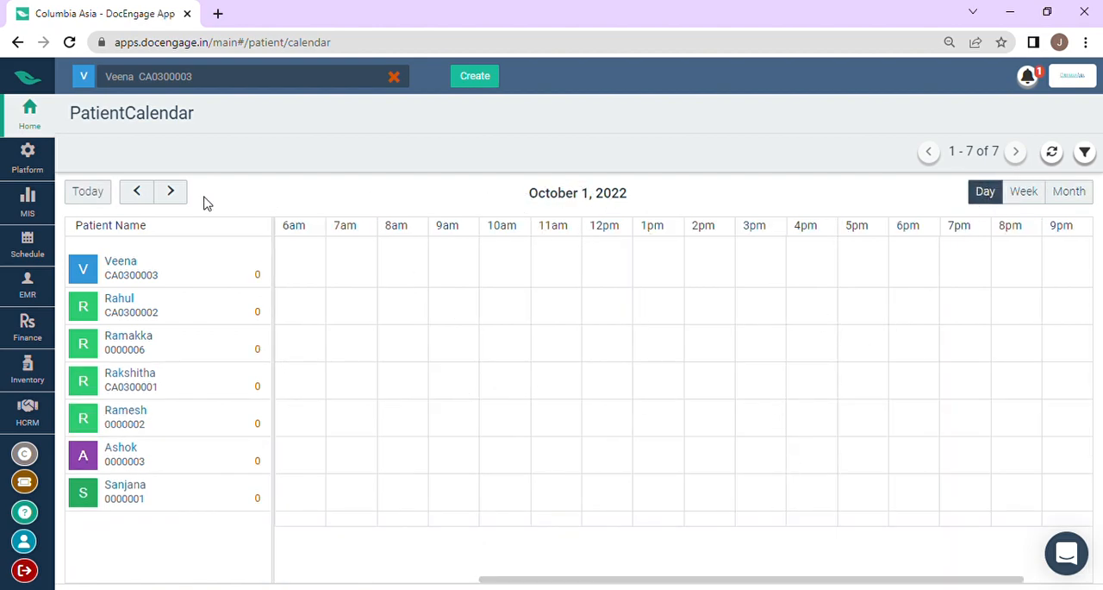
{"action": "left_click", "coordinate": [93, 198]}
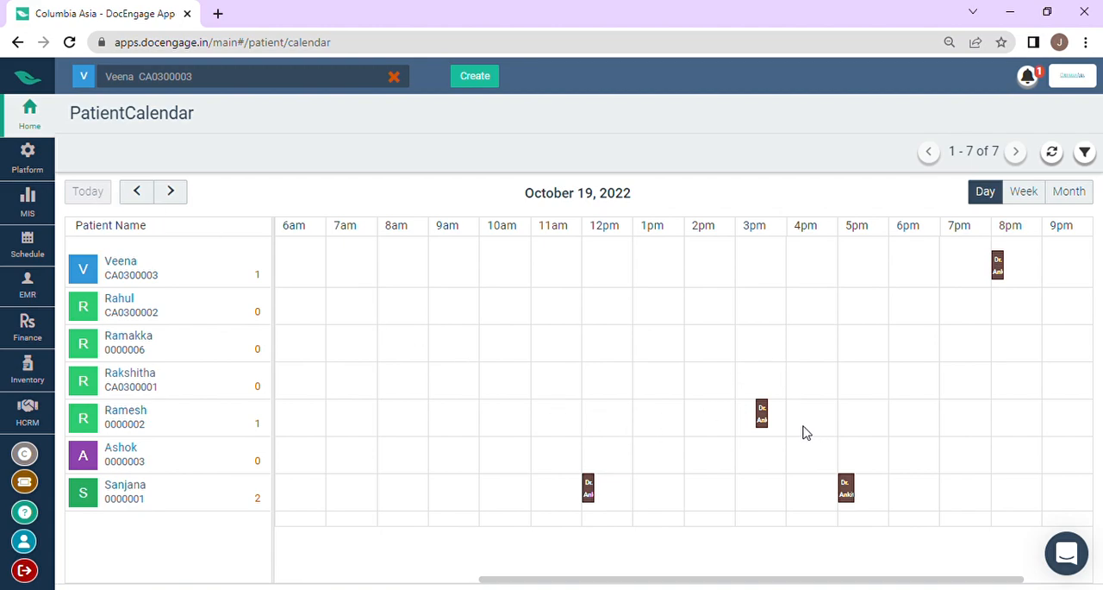
Step: Open the Schedules appointment list, clear the selected patient, and reload the list to show all patients' appointments
{"action": "left_click", "coordinate": [30, 126]}
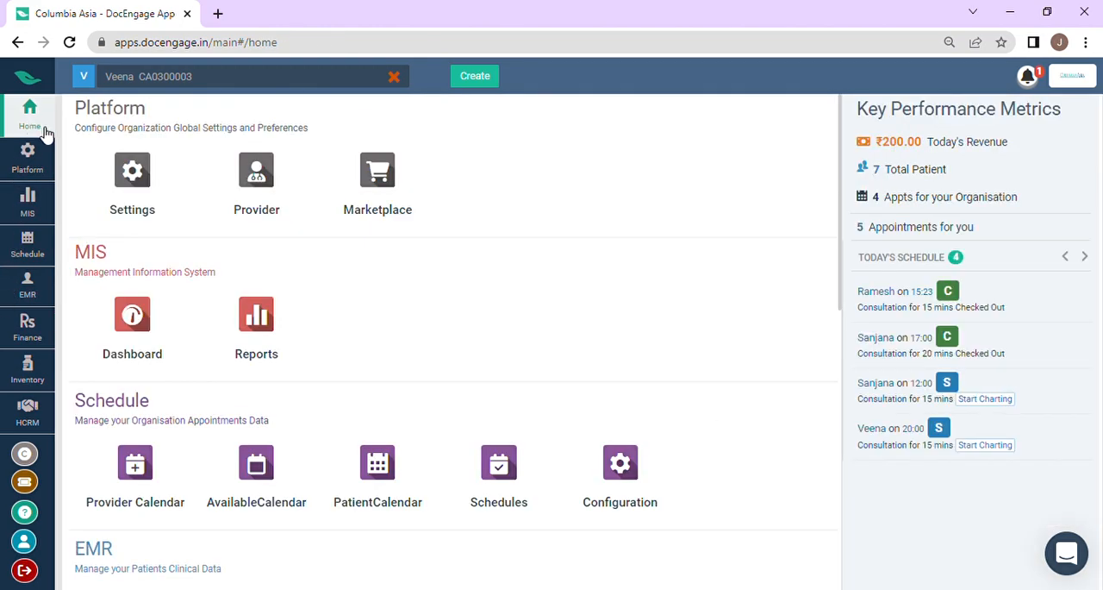
{"action": "left_click", "coordinate": [518, 499]}
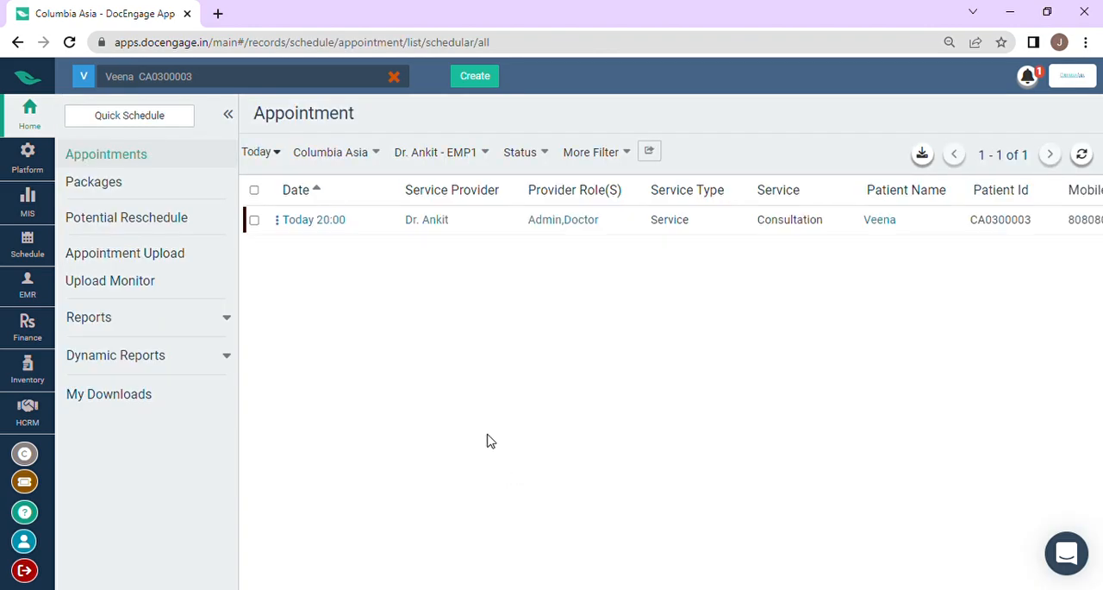
{"action": "left_click", "coordinate": [394, 78]}
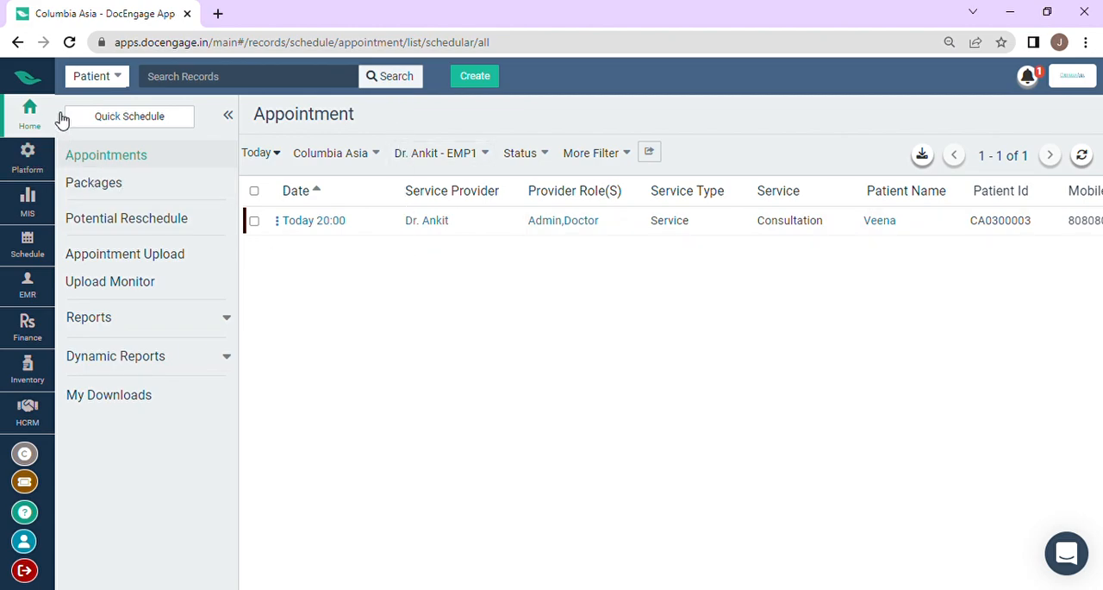
{"action": "left_click", "coordinate": [71, 43]}
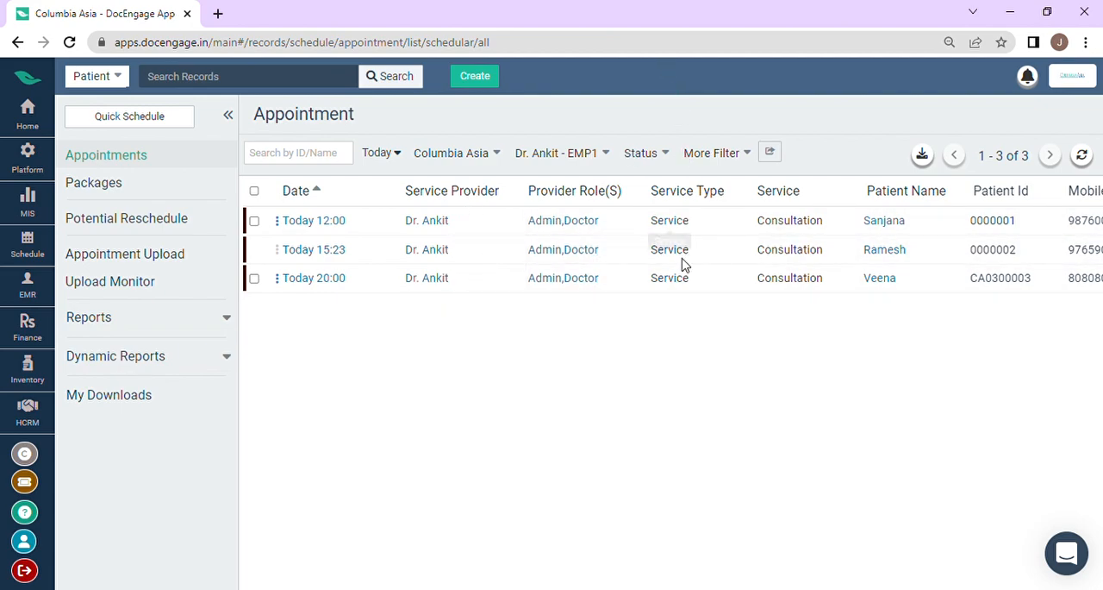
Step: Filter the appointment list by past appointments for the Last 7 Days, and by future appointments for the Next 7 Days
{"action": "left_click", "coordinate": [394, 156]}
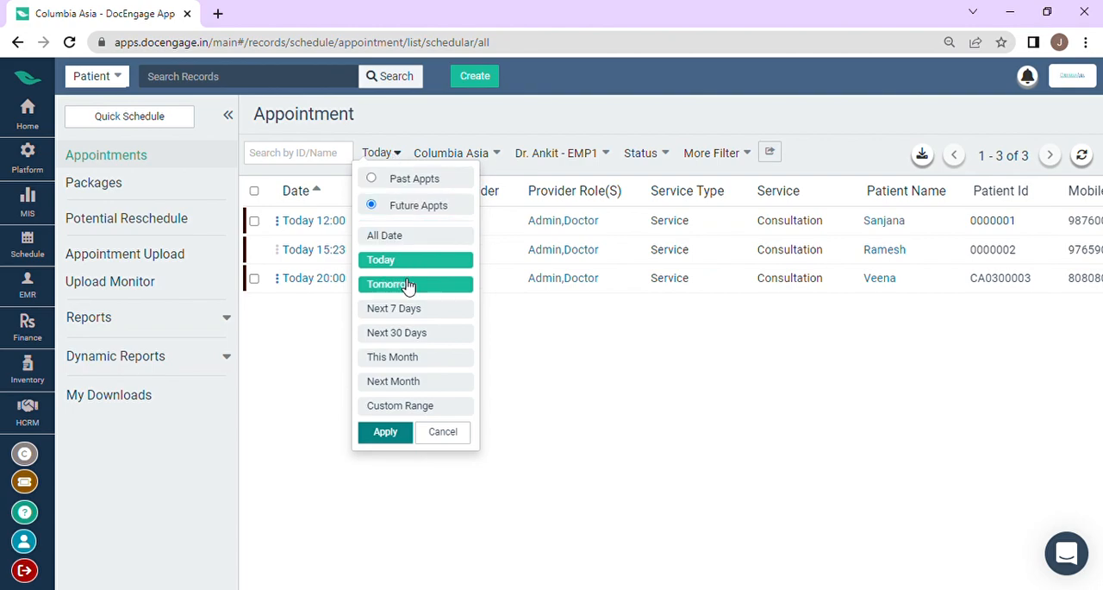
{"action": "left_click", "coordinate": [400, 183]}
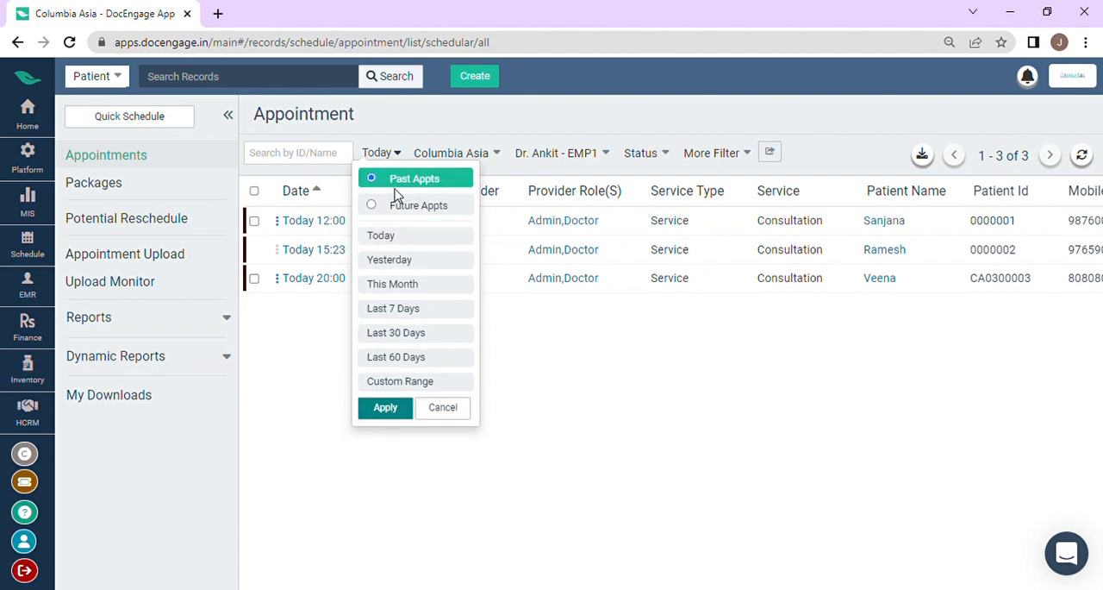
{"action": "left_click", "coordinate": [405, 312]}
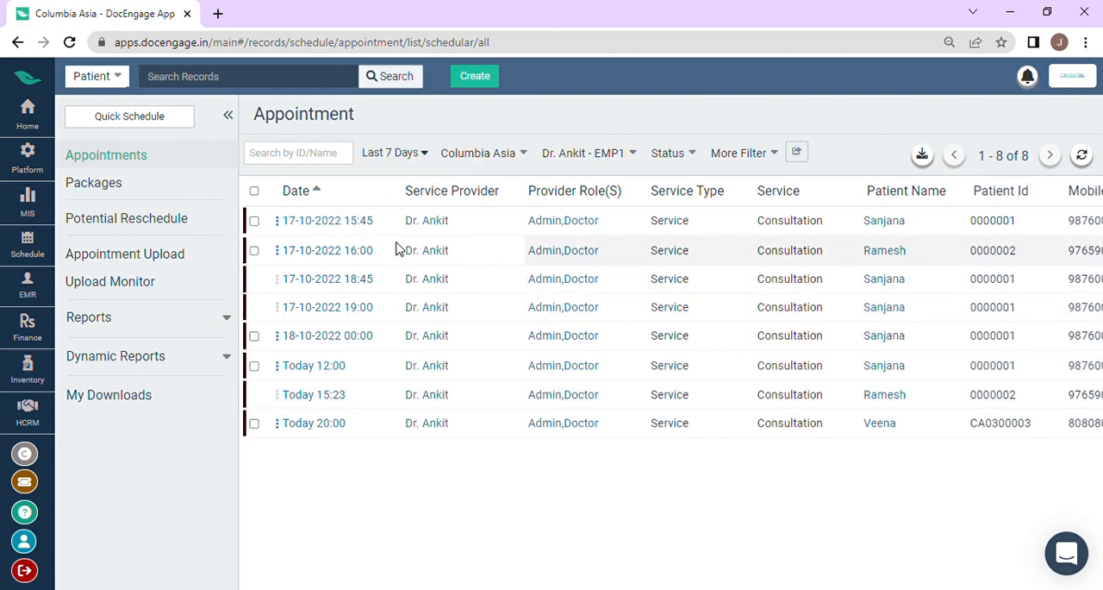
{"action": "left_click", "coordinate": [413, 155]}
{"action": "left_click", "coordinate": [412, 211]}
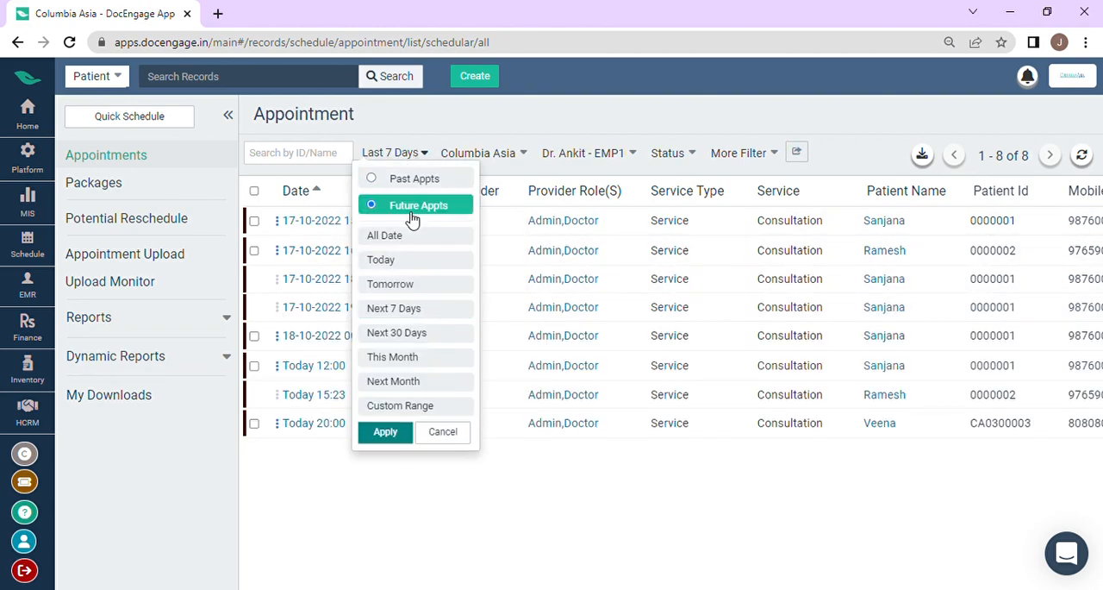
{"action": "left_click", "coordinate": [418, 311]}
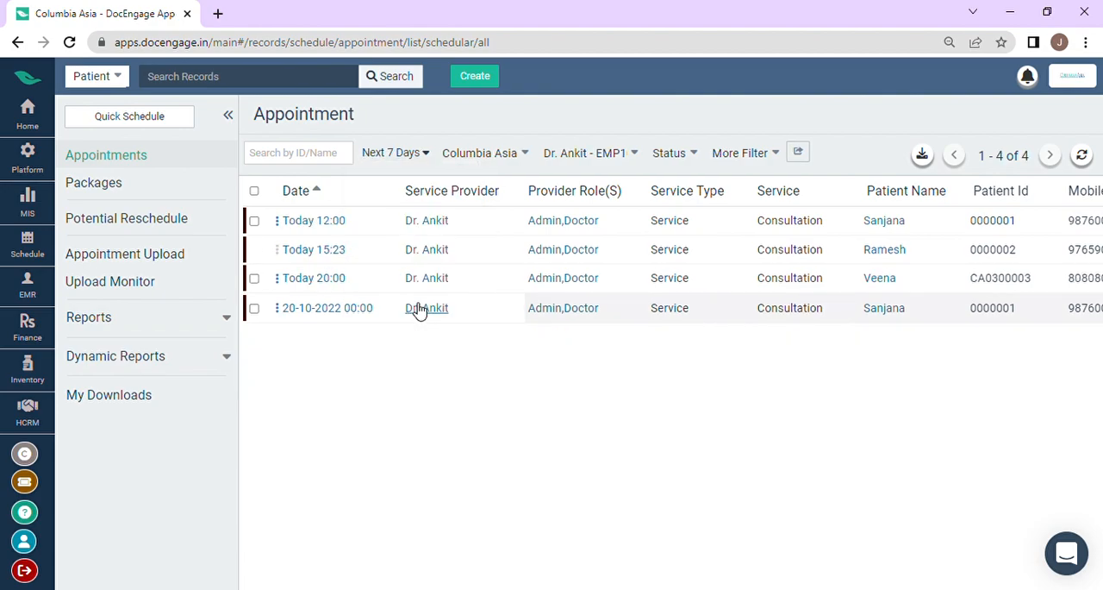
Step: Filter the appointment list to past appointments from the Last 30 Days
{"action": "left_click", "coordinate": [407, 159]}
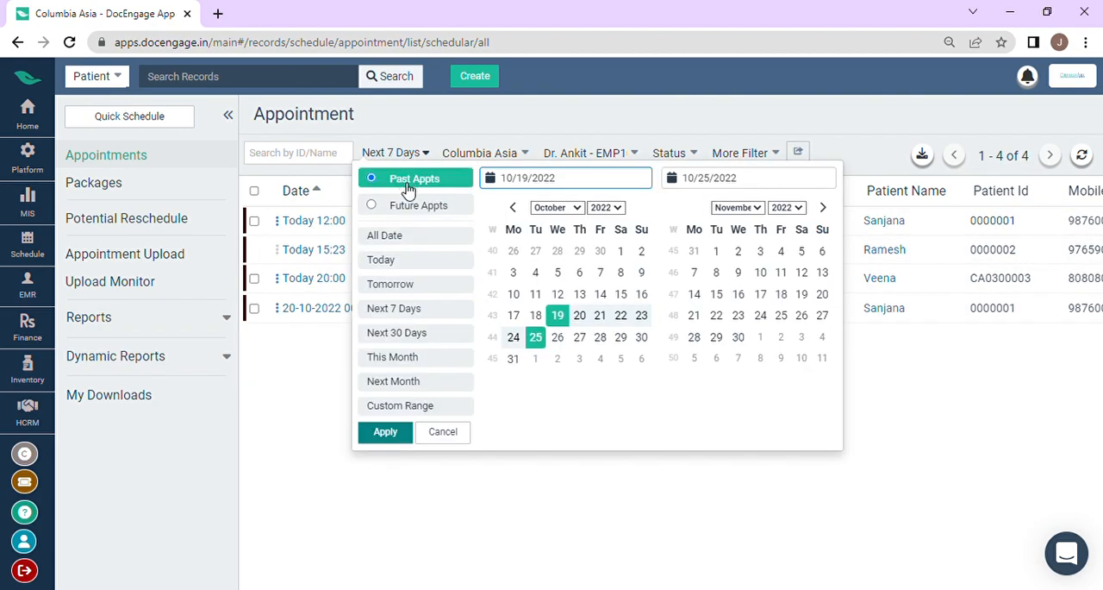
{"action": "left_click", "coordinate": [412, 183]}
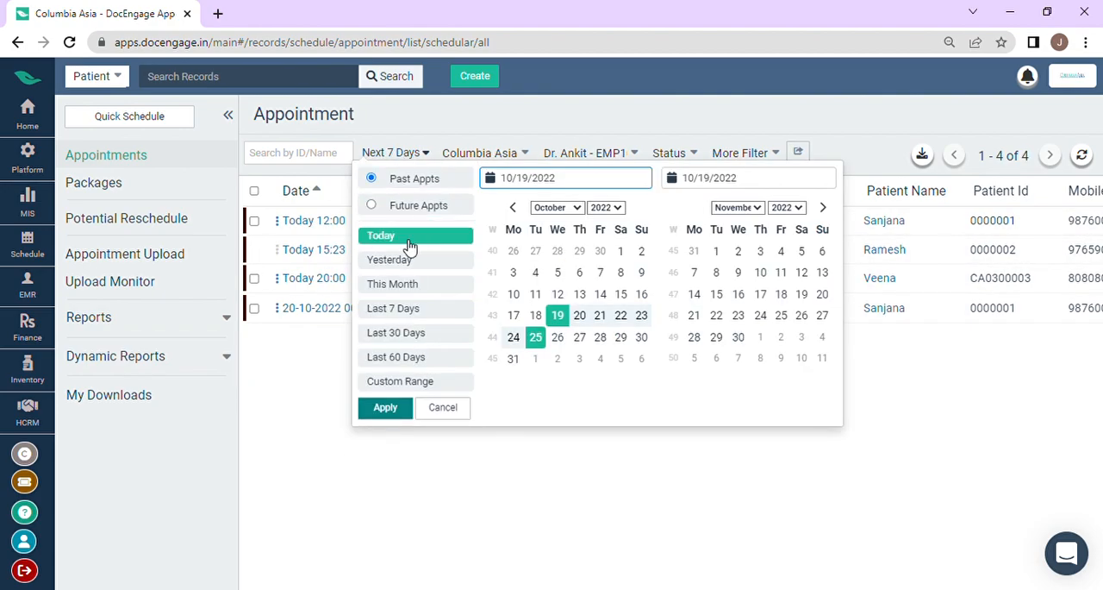
{"action": "left_click", "coordinate": [402, 332]}
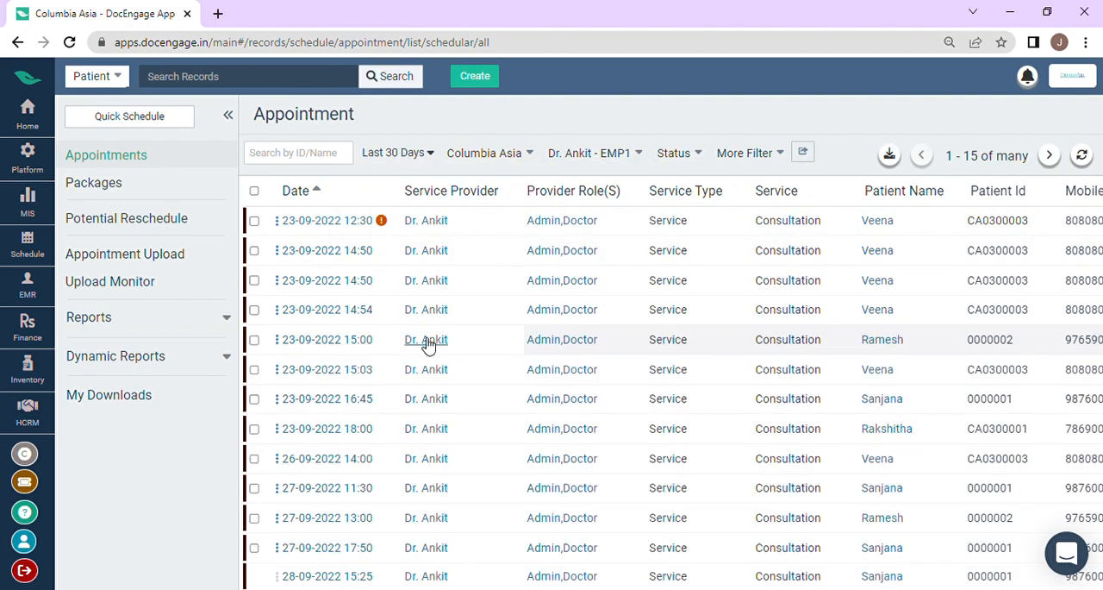
Step: Examine the appointment list's status, invoice reference, visit type, package, in and out time, yield amount and booking columns
{"action": "scroll", "coordinate": [468, 275], "scroll_direction": "down", "scroll_amount": 1}
{"action": "scroll", "coordinate": [482, 278], "scroll_direction": "up", "scroll_amount": 1}
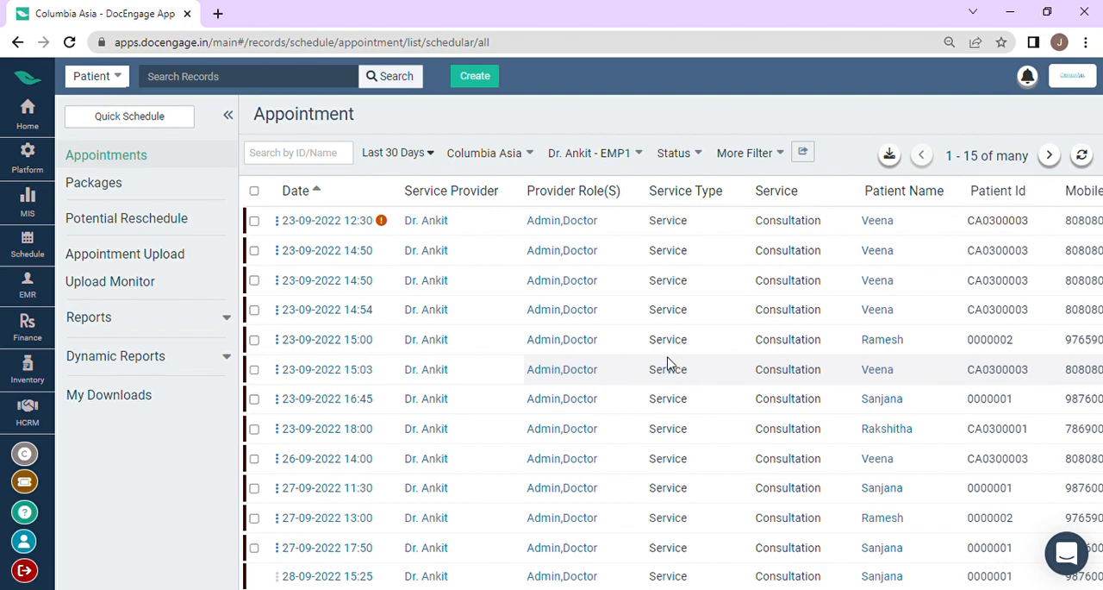
{"action": "scroll", "coordinate": [668, 362], "scroll_direction": "right", "scroll_amount": 3}
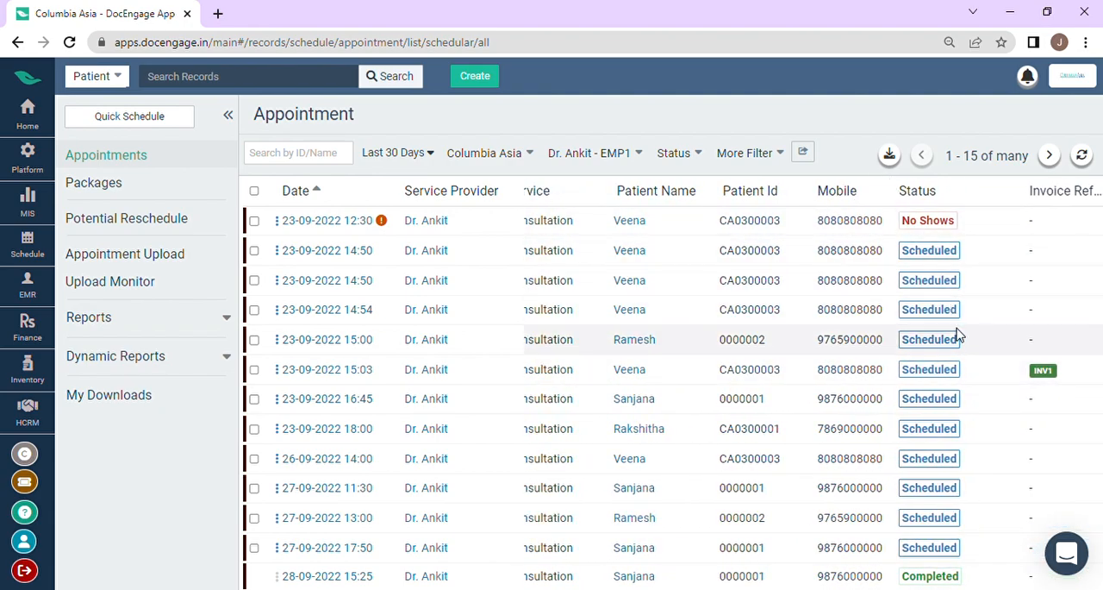
{"action": "scroll", "coordinate": [957, 344], "scroll_direction": "right", "scroll_amount": 1}
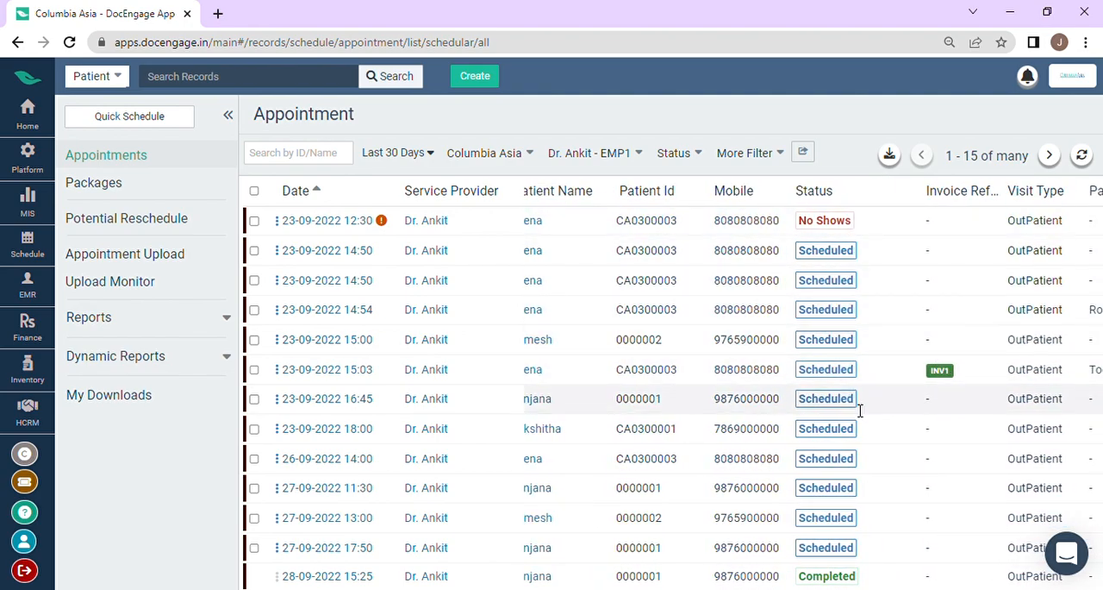
{"action": "scroll", "coordinate": [853, 399], "scroll_direction": "right", "scroll_amount": 1}
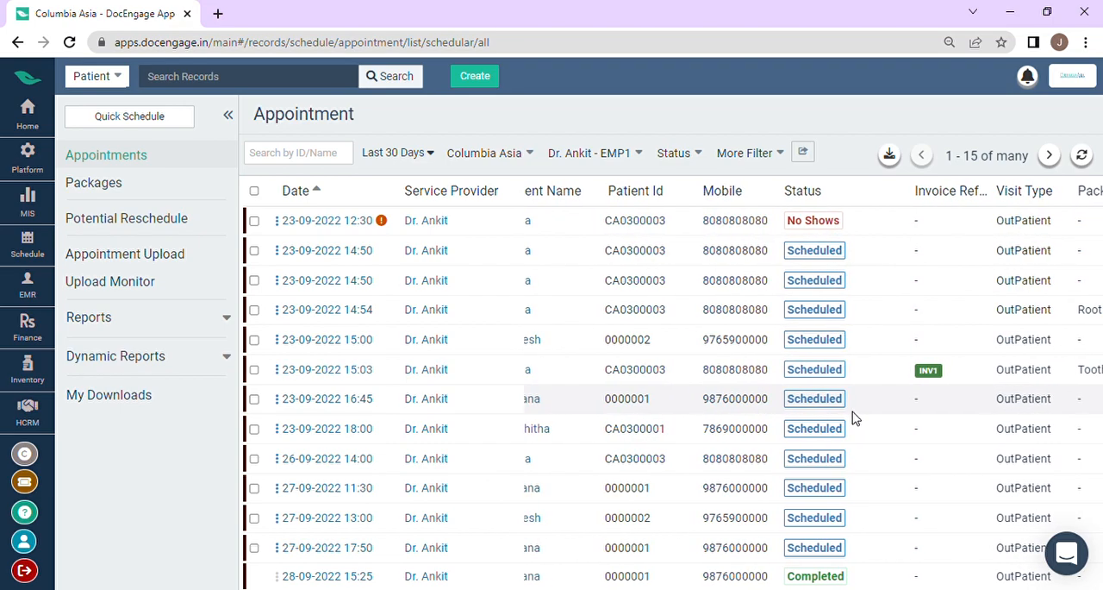
{"action": "scroll", "coordinate": [855, 401], "scroll_direction": "down", "scroll_amount": 1}
{"action": "scroll", "coordinate": [856, 398], "scroll_direction": "up", "scroll_amount": 1}
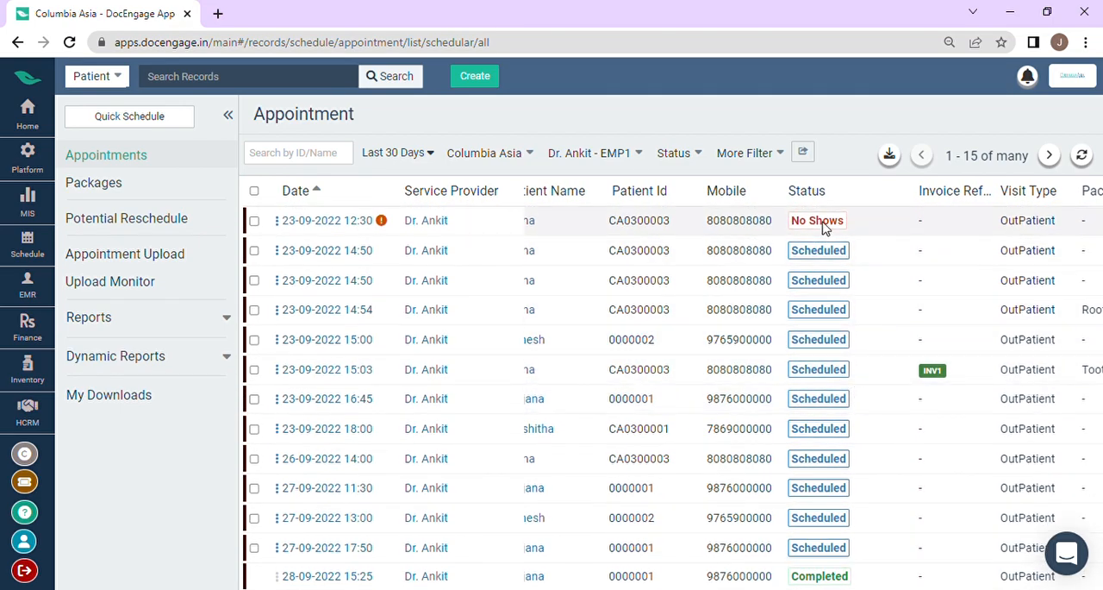
{"action": "scroll", "coordinate": [926, 284], "scroll_direction": "right", "scroll_amount": 8}
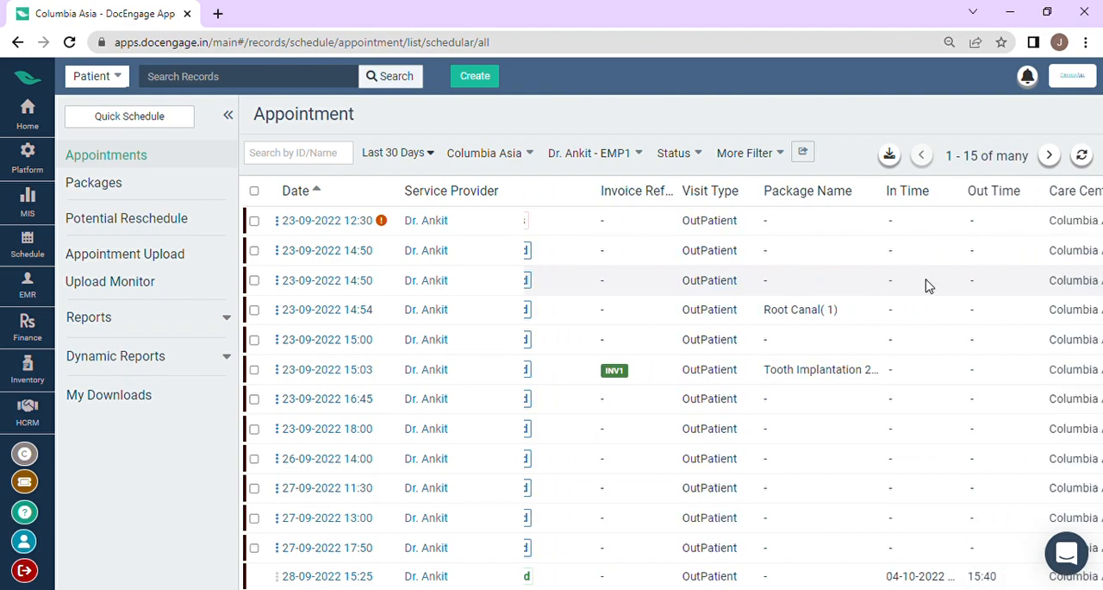
{"action": "scroll", "coordinate": [882, 253], "scroll_direction": "right", "scroll_amount": 5}
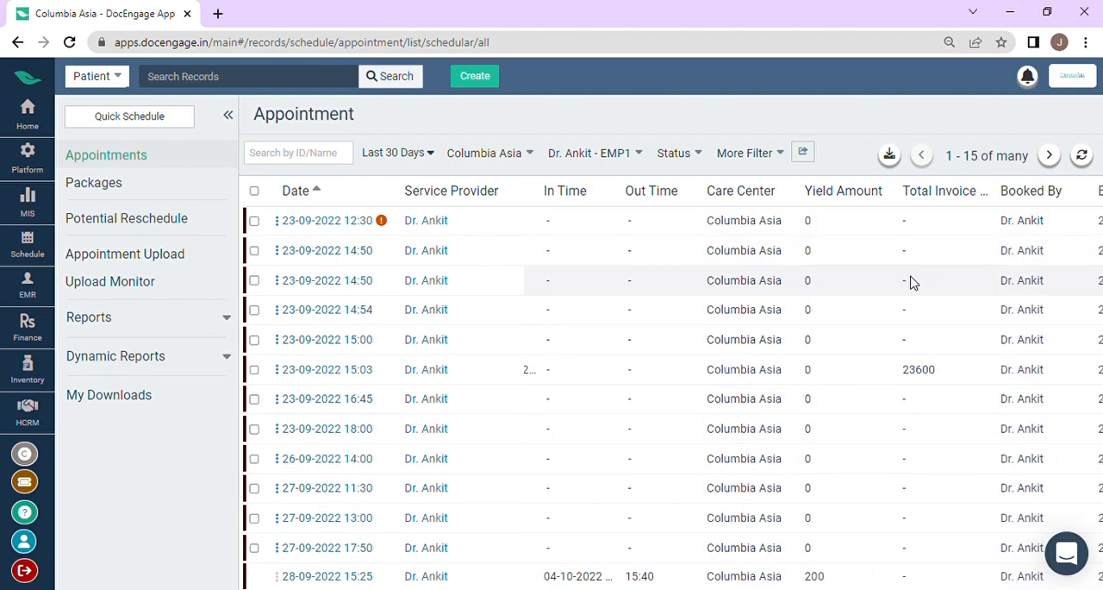
{"action": "scroll", "coordinate": [912, 283], "scroll_direction": "right", "scroll_amount": 4}
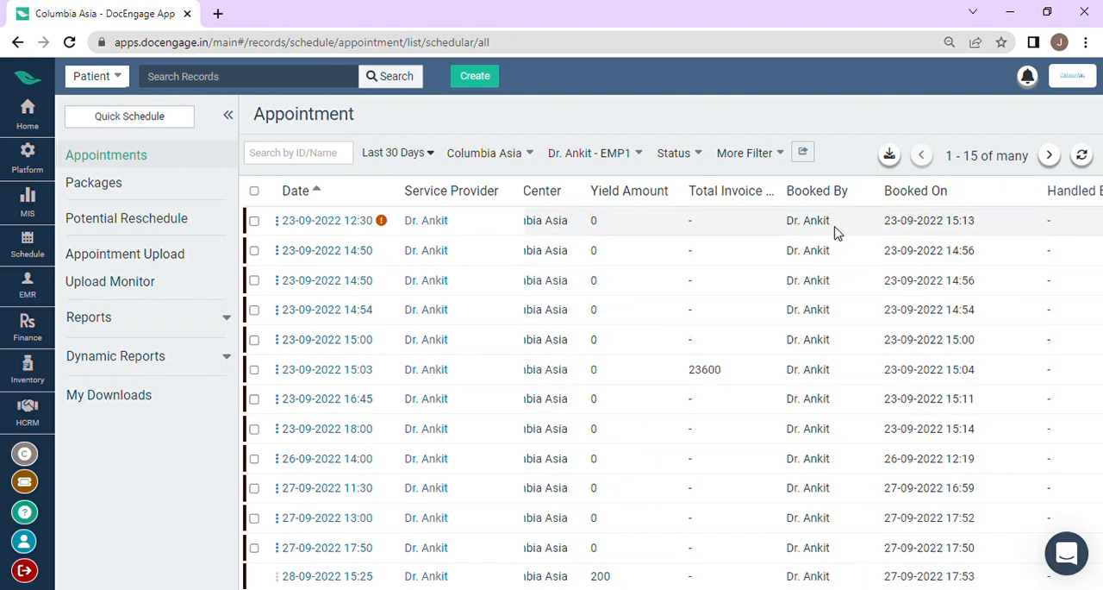
{"action": "scroll", "coordinate": [758, 419], "scroll_direction": "left", "scroll_amount": 12}
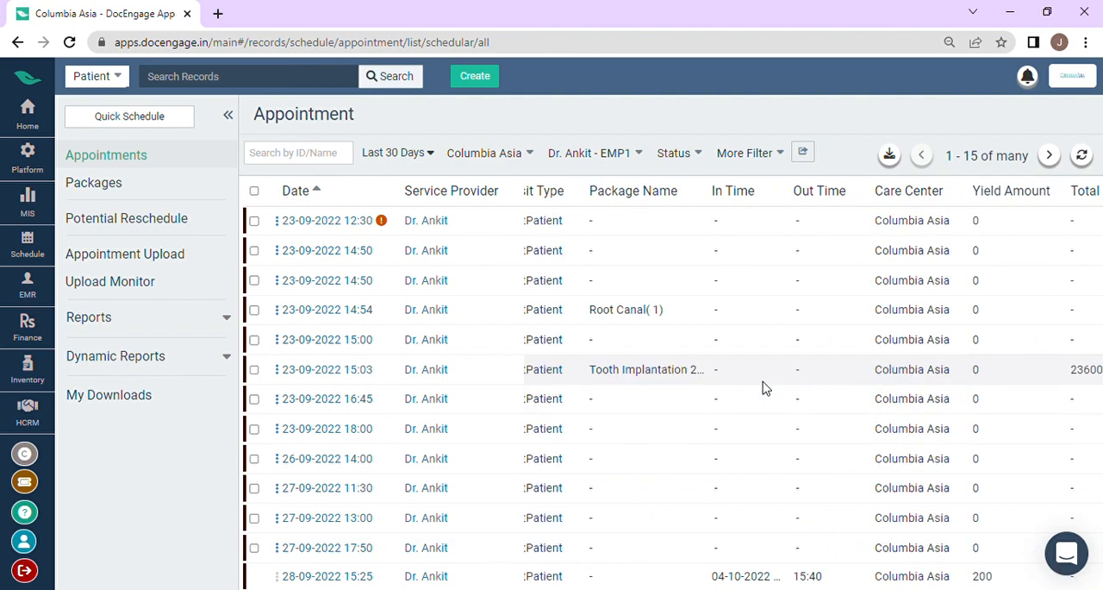
{"action": "scroll", "coordinate": [310, 250], "scroll_direction": "left", "scroll_amount": 3}
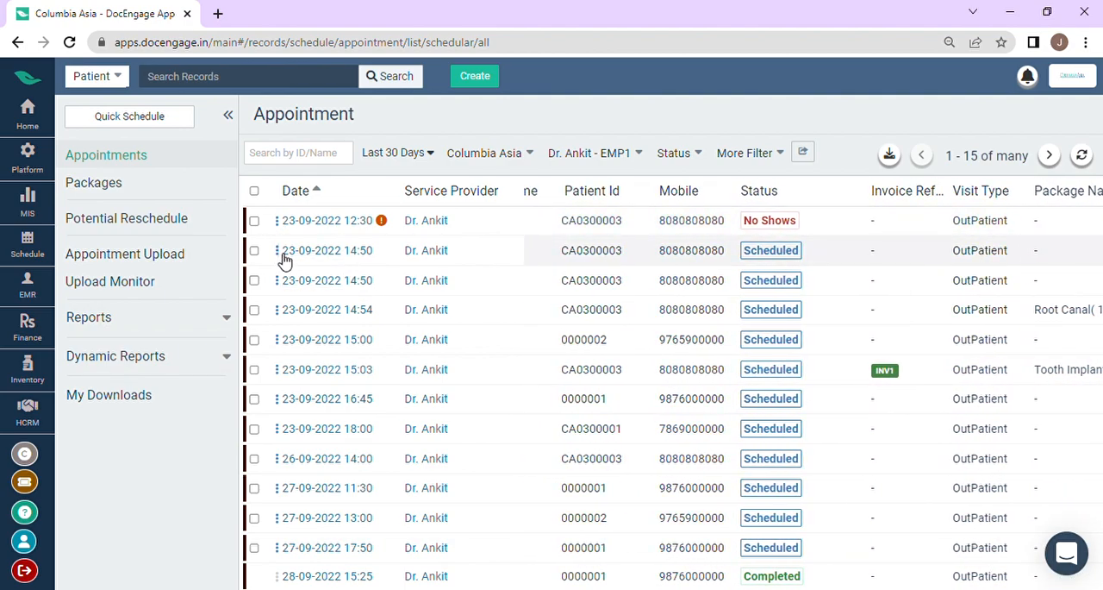
{"action": "left_click", "coordinate": [277, 250]}
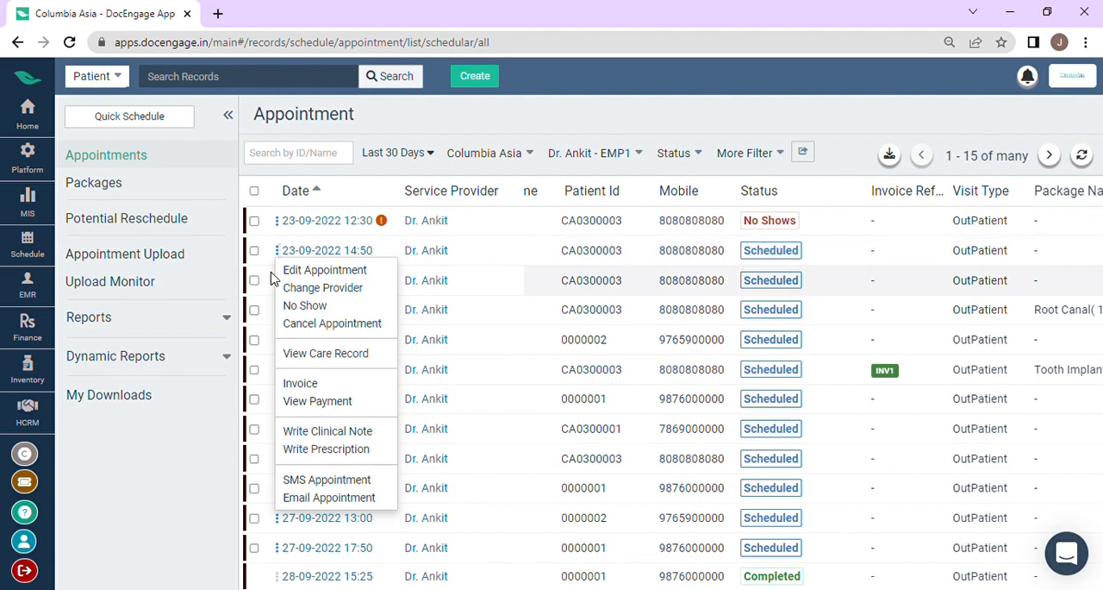
{"action": "left_click", "coordinate": [324, 274]}
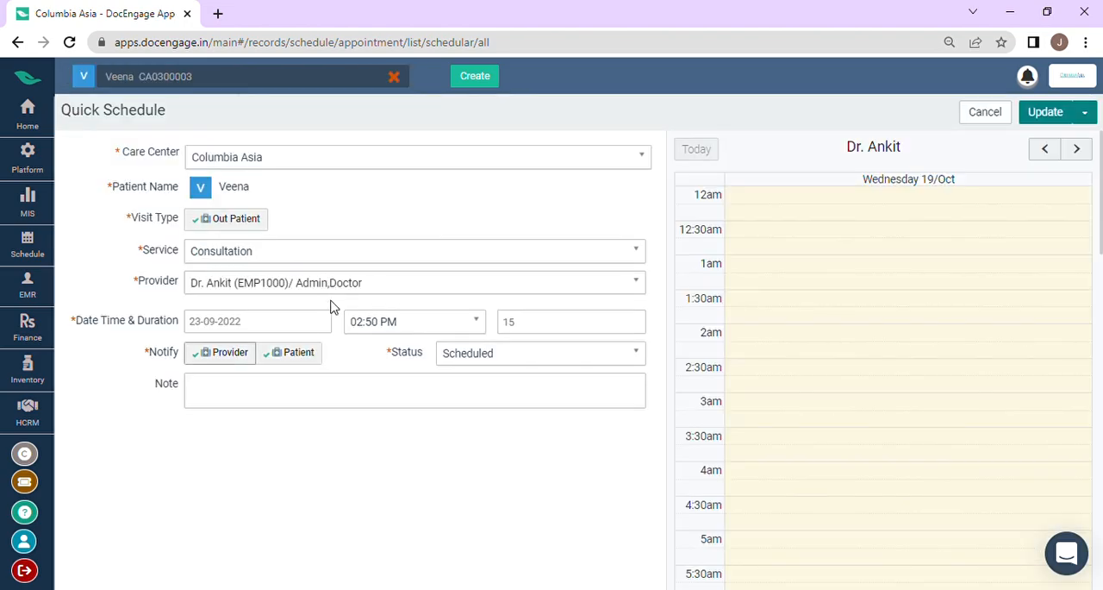
{"action": "left_click", "coordinate": [423, 331]}
{"action": "scroll", "coordinate": [423, 389], "scroll_direction": "up", "scroll_amount": 1}
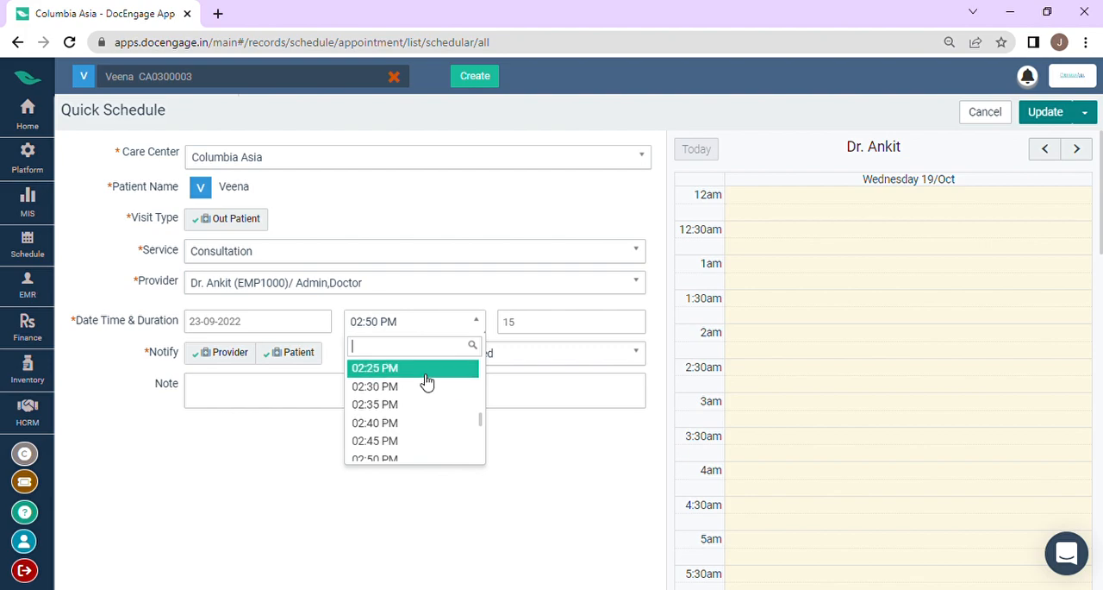
{"action": "scroll", "coordinate": [428, 390], "scroll_direction": "down", "scroll_amount": 1}
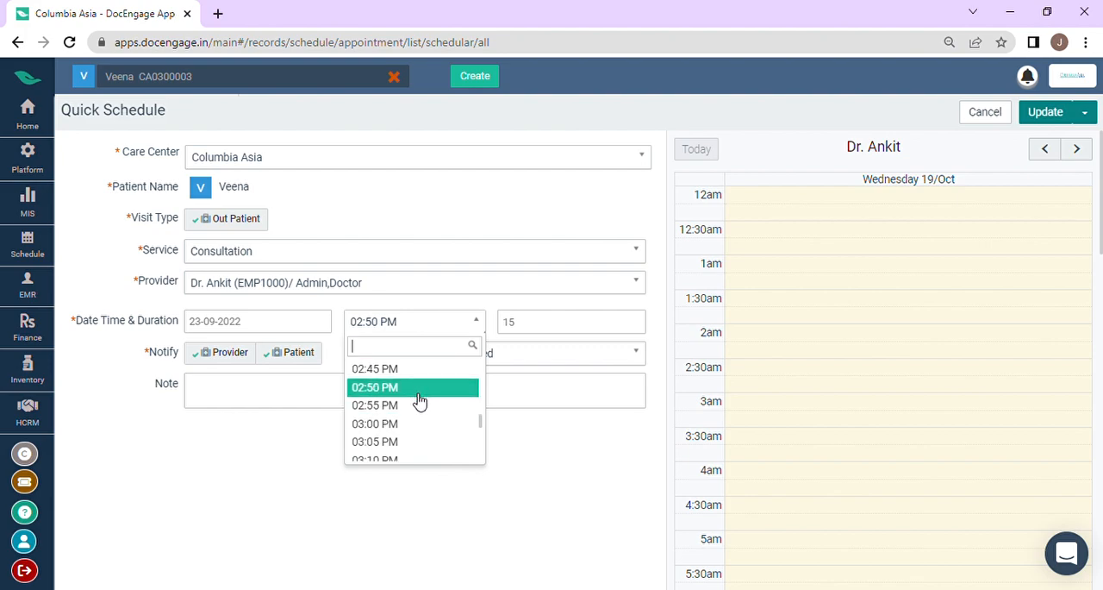
{"action": "scroll", "coordinate": [421, 427], "scroll_direction": "down", "scroll_amount": 4}
{"action": "scroll", "coordinate": [425, 424], "scroll_direction": "up", "scroll_amount": 1}
{"action": "left_click", "coordinate": [426, 423]}
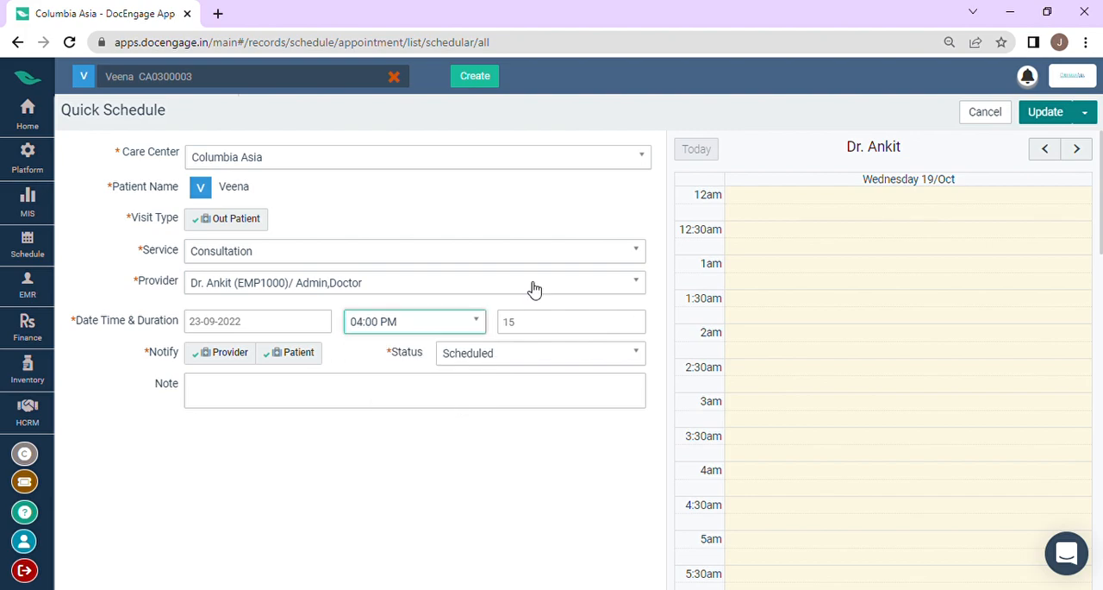
{"action": "left_click", "coordinate": [1046, 110]}
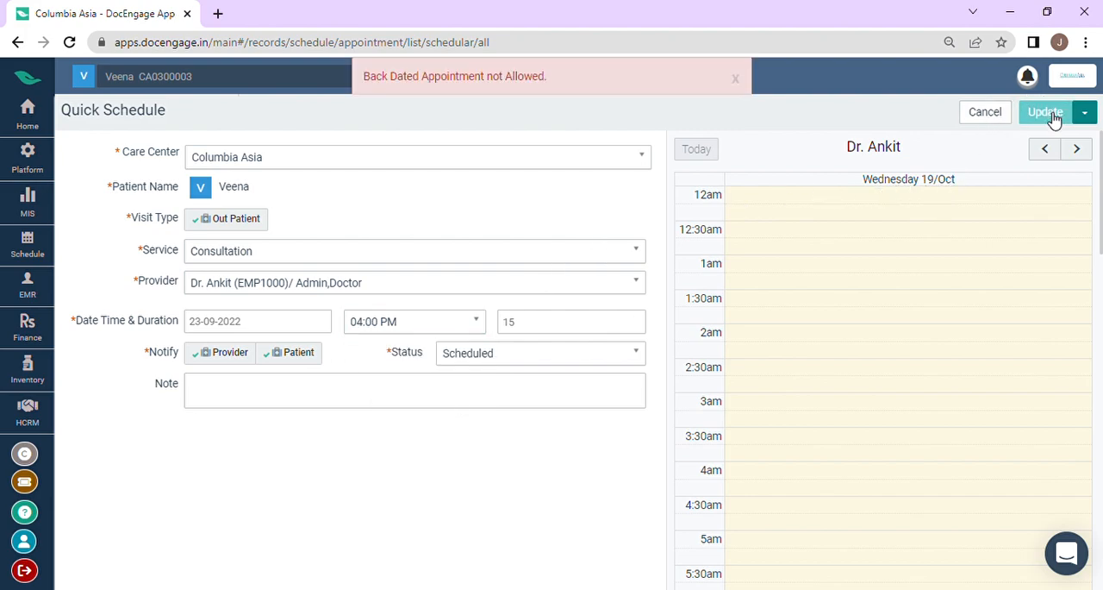
Step: Set the appointment's date to 19-10-2022 and update the appointment
{"action": "left_click_drag", "start_coordinate": [284, 339], "coordinate": [287, 333]}
{"action": "left_click", "coordinate": [287, 332]}
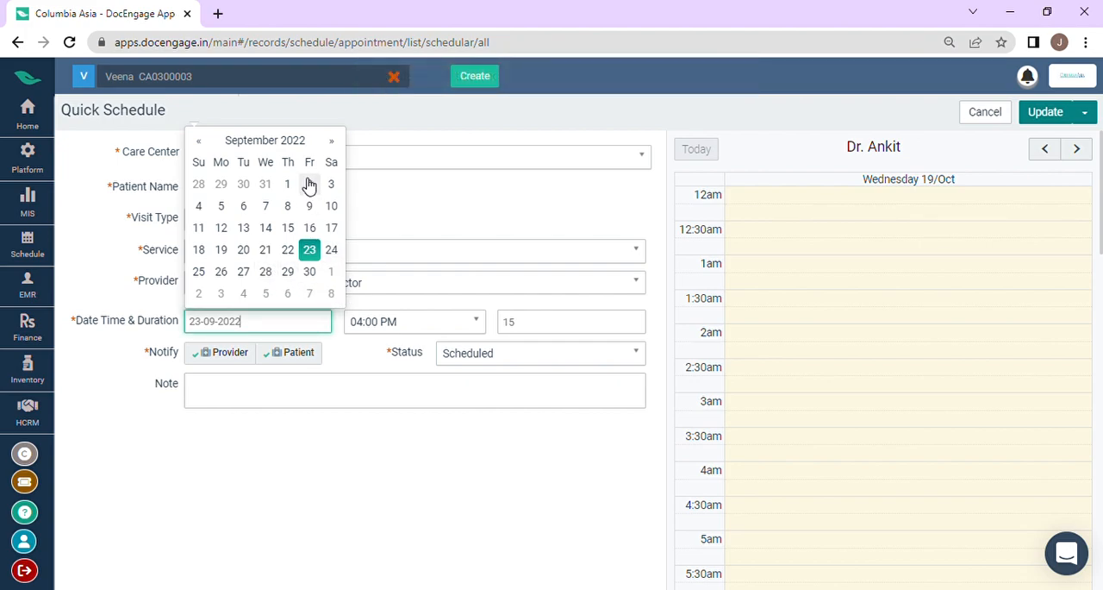
{"action": "left_click", "coordinate": [333, 141]}
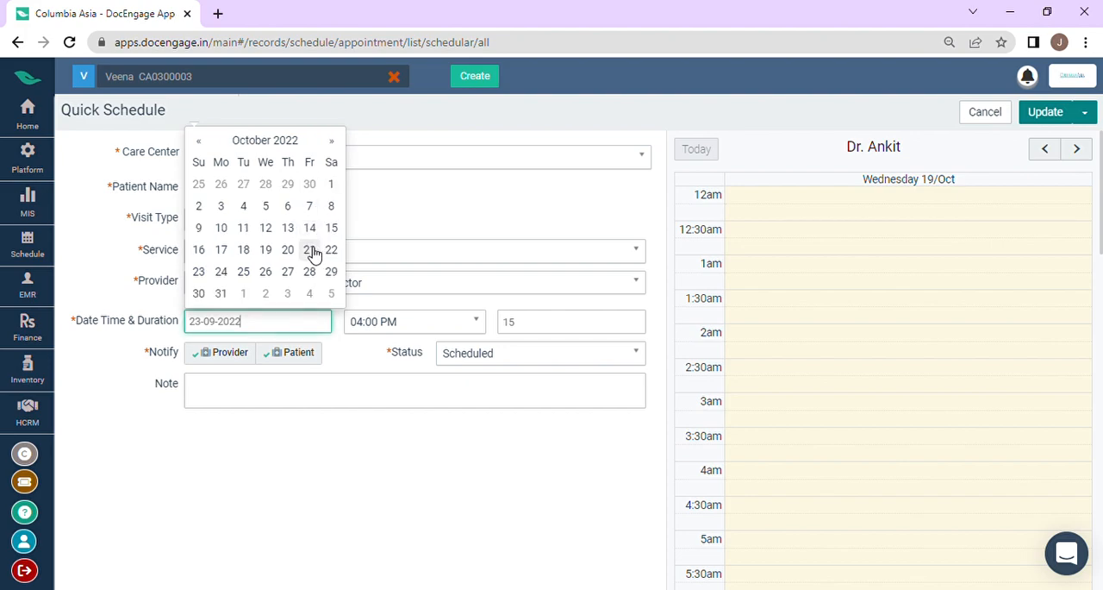
{"action": "left_click", "coordinate": [265, 250]}
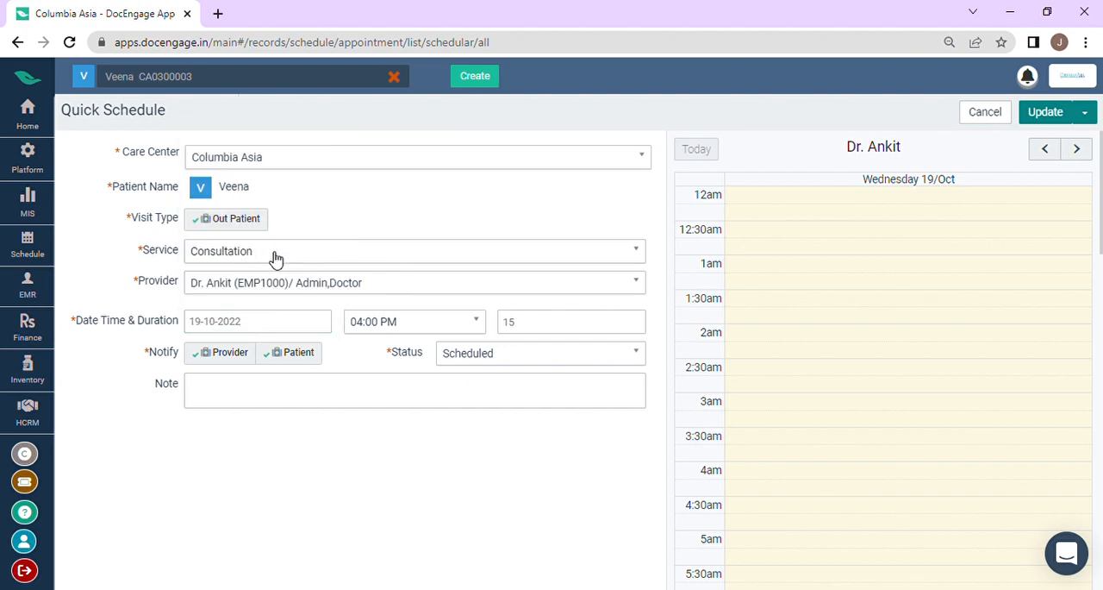
{"action": "left_click", "coordinate": [1037, 117]}
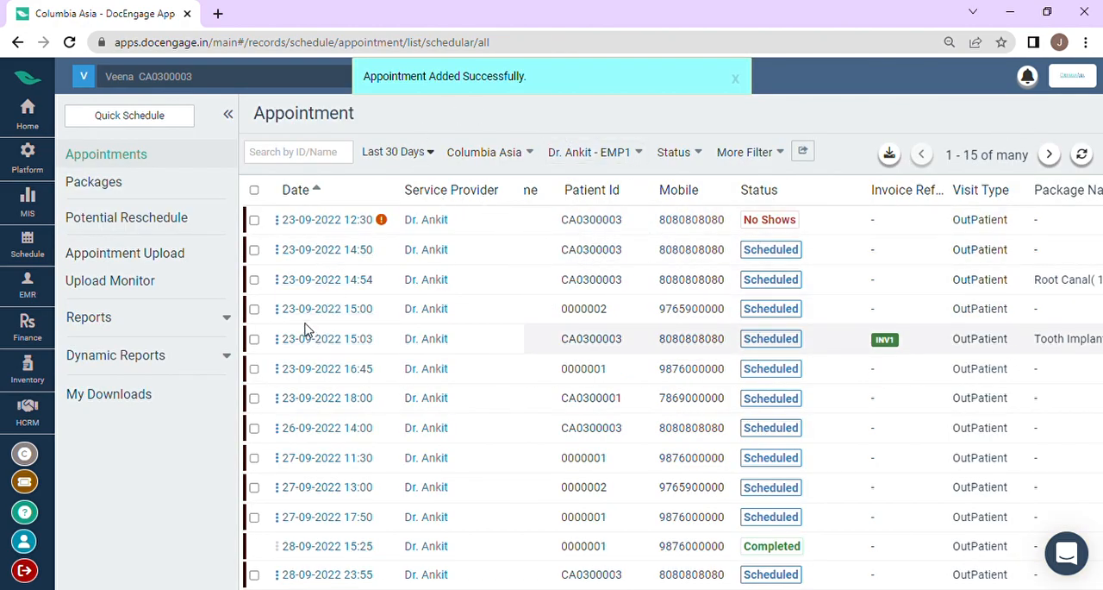
{"action": "left_click", "coordinate": [282, 282]}
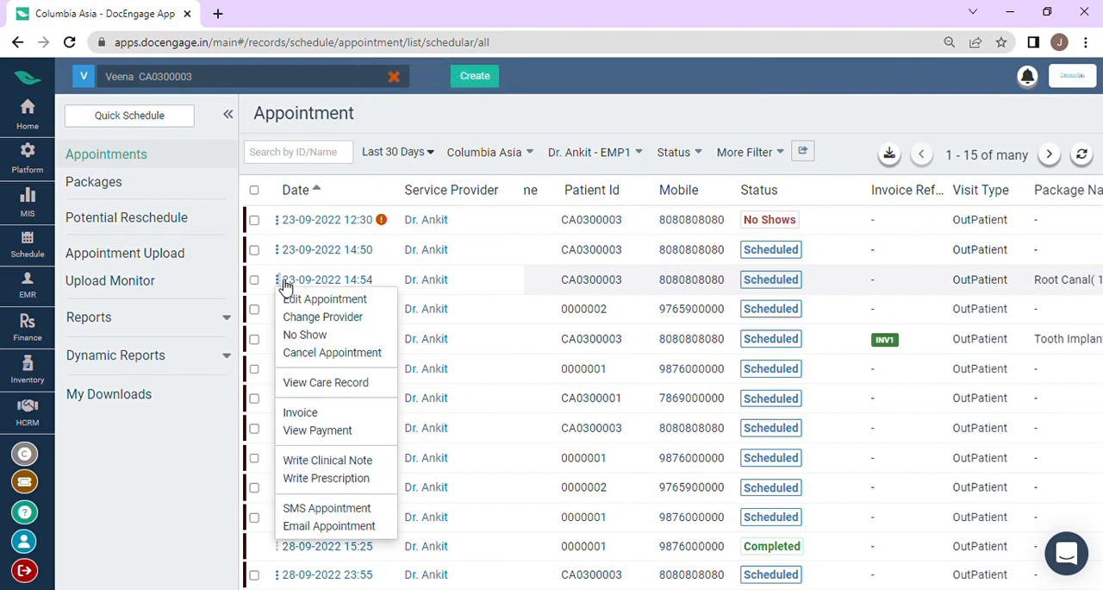
{"action": "left_click", "coordinate": [327, 355]}
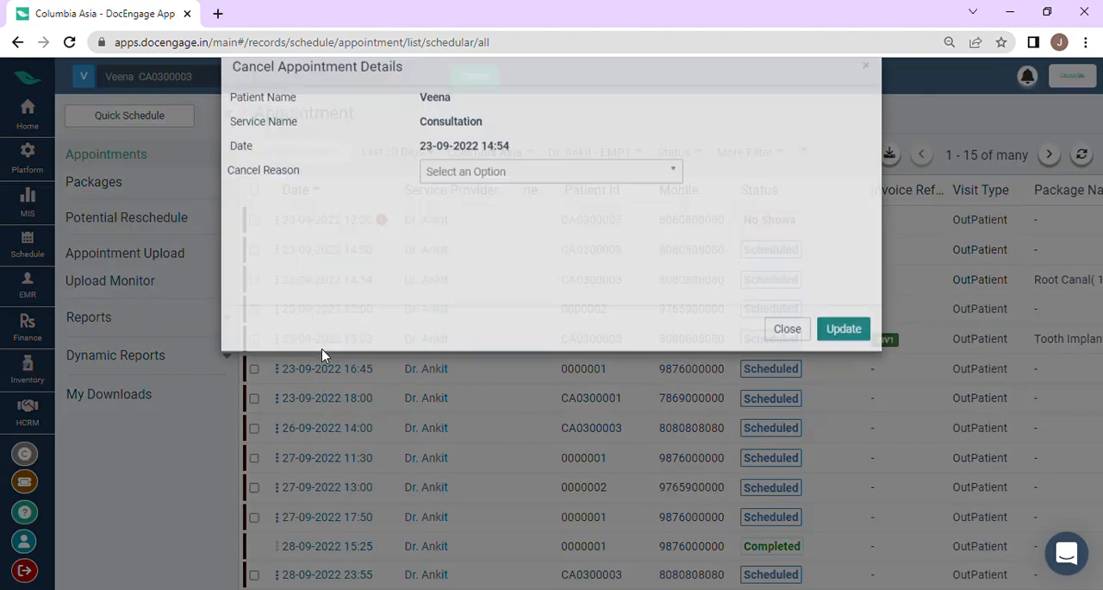
{"action": "left_click", "coordinate": [503, 213]}
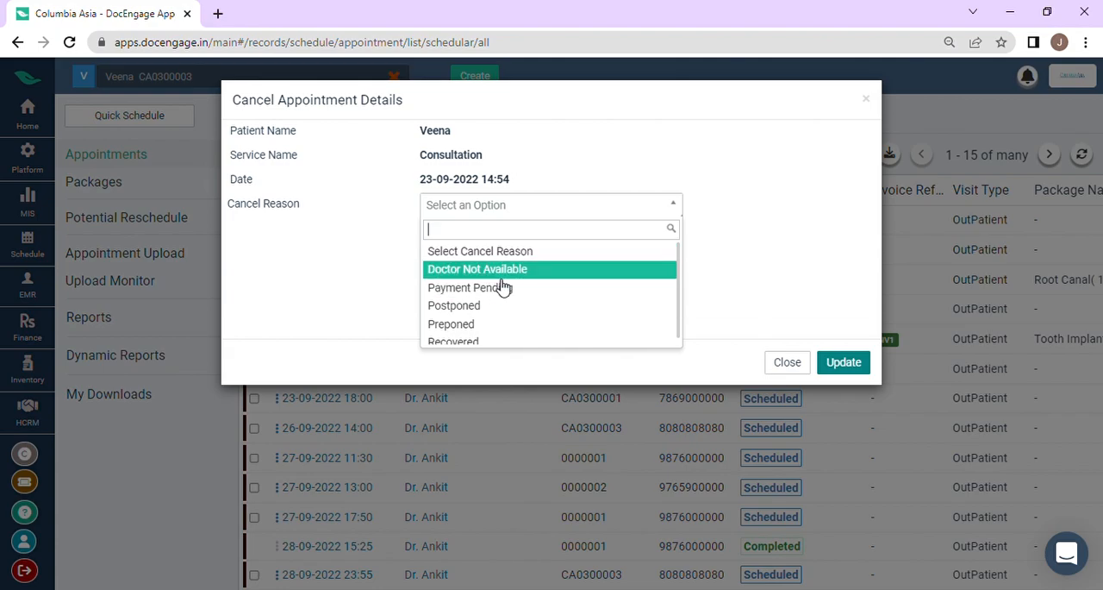
{"action": "scroll", "coordinate": [505, 288], "scroll_direction": "down", "scroll_amount": 1}
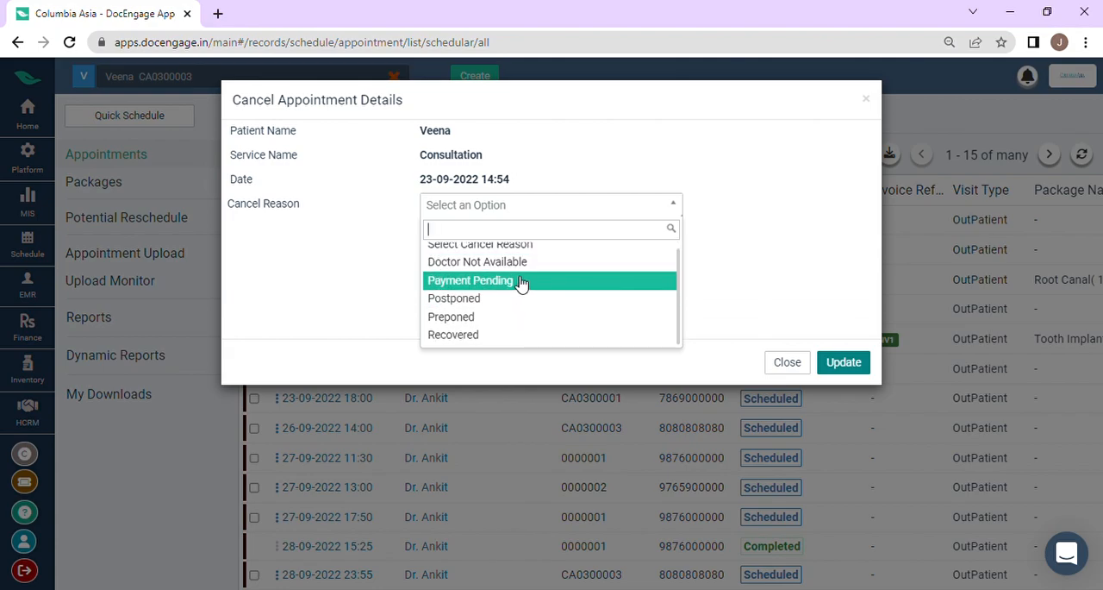
{"action": "scroll", "coordinate": [522, 282], "scroll_direction": "up", "scroll_amount": 1}
{"action": "scroll", "coordinate": [523, 298], "scroll_direction": "down", "scroll_amount": 1}
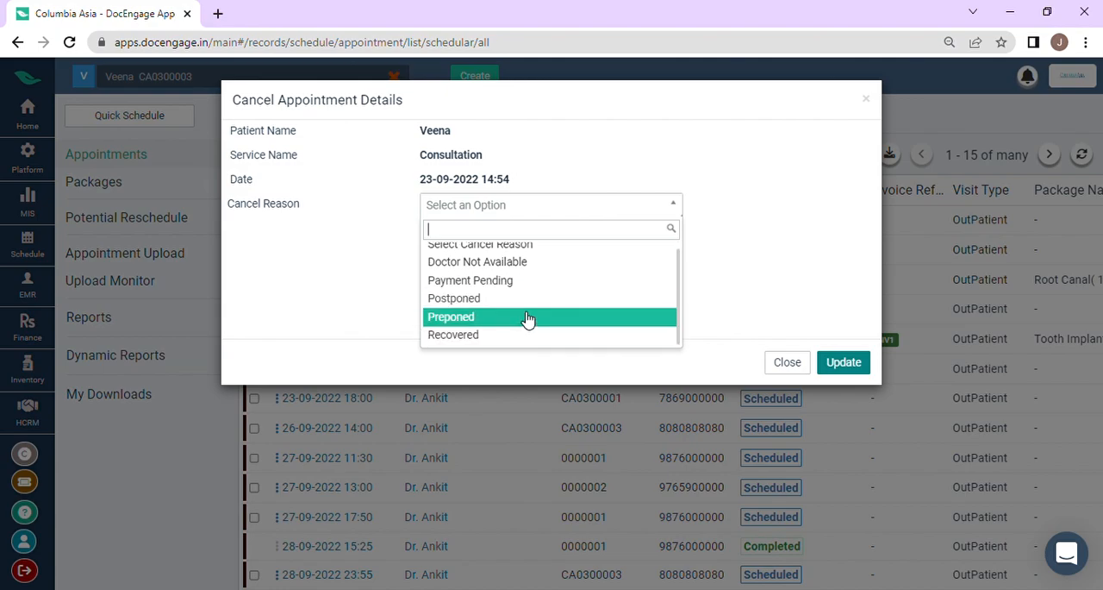
{"action": "scroll", "coordinate": [531, 304], "scroll_direction": "up", "scroll_amount": 1}
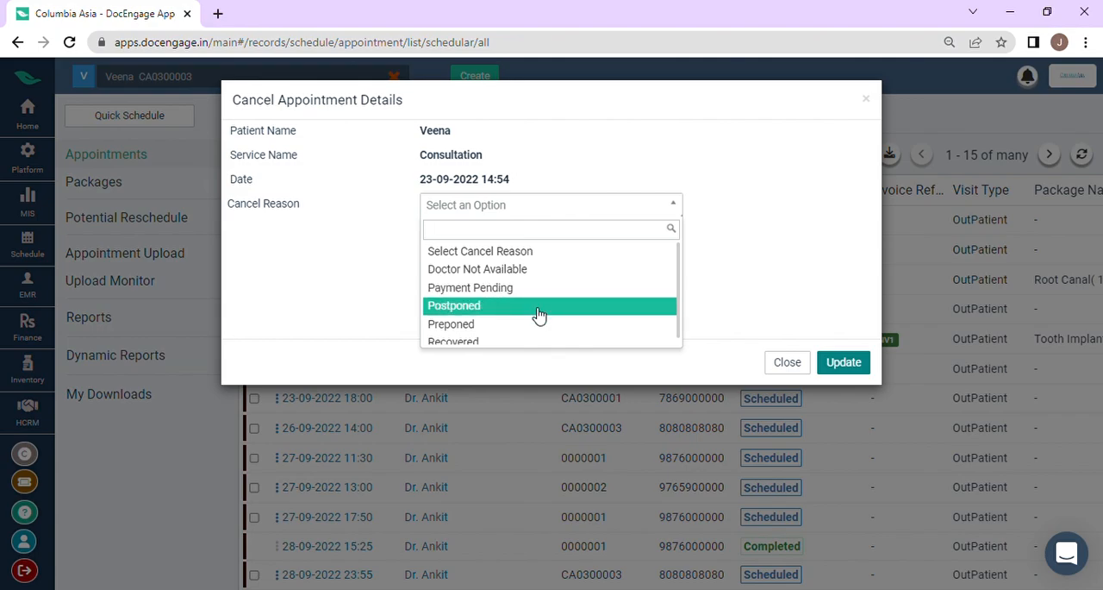
{"action": "scroll", "coordinate": [537, 315], "scroll_direction": "down", "scroll_amount": 1}
{"action": "left_click", "coordinate": [541, 337]}
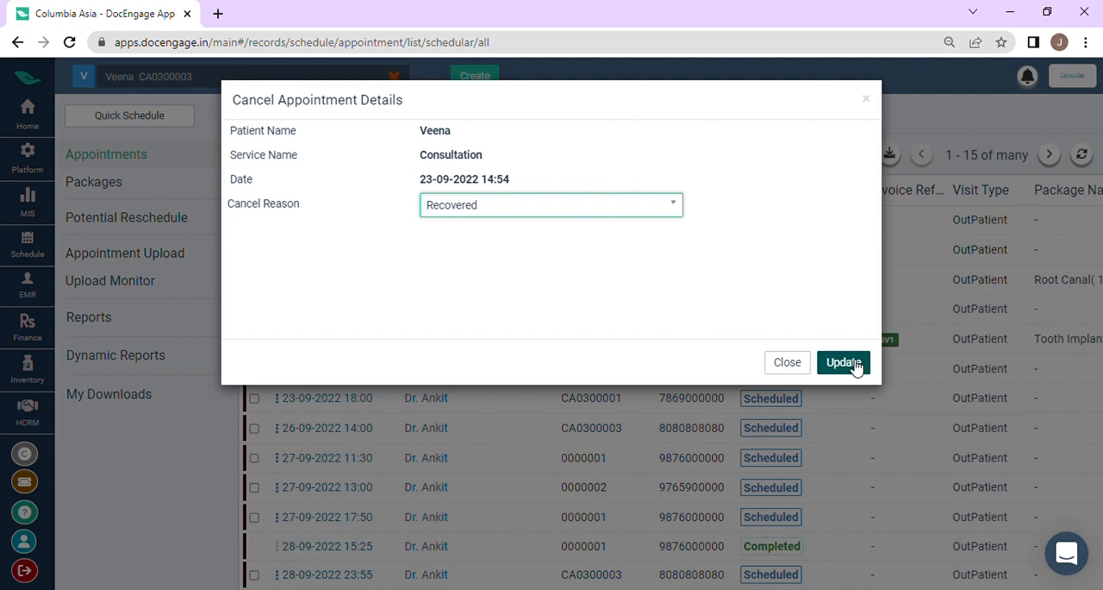
{"action": "left_click", "coordinate": [844, 362]}
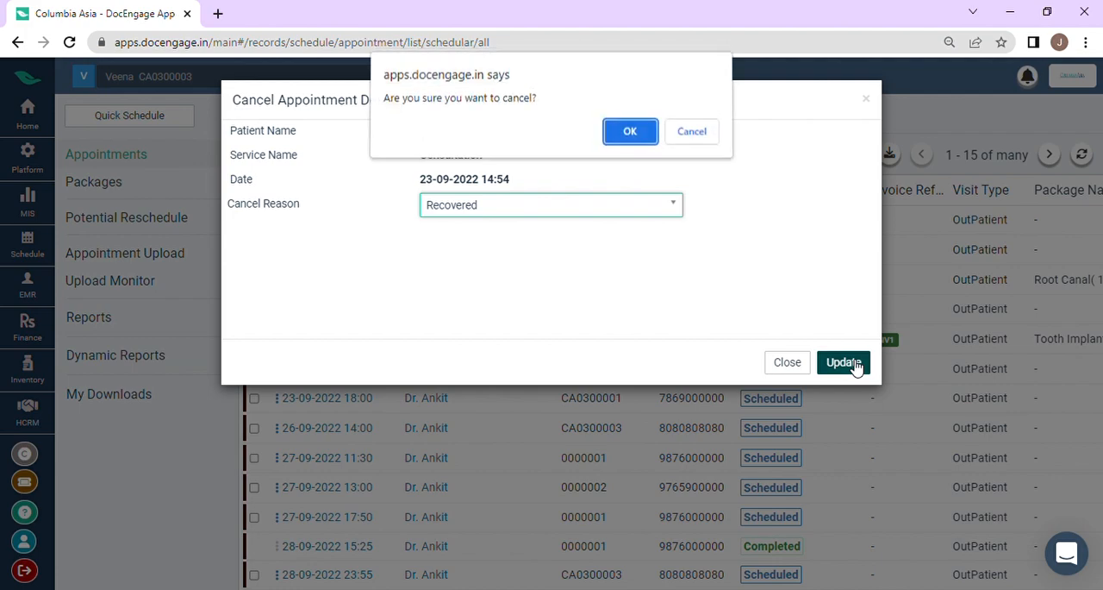
{"action": "left_click", "coordinate": [628, 134]}
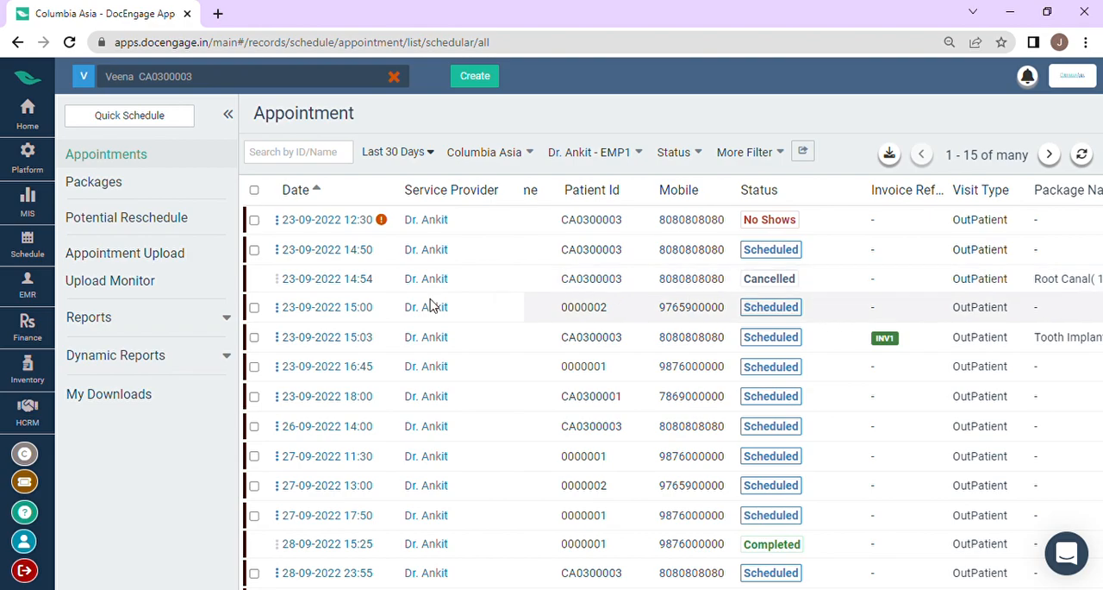
{"action": "left_click", "coordinate": [277, 309]}
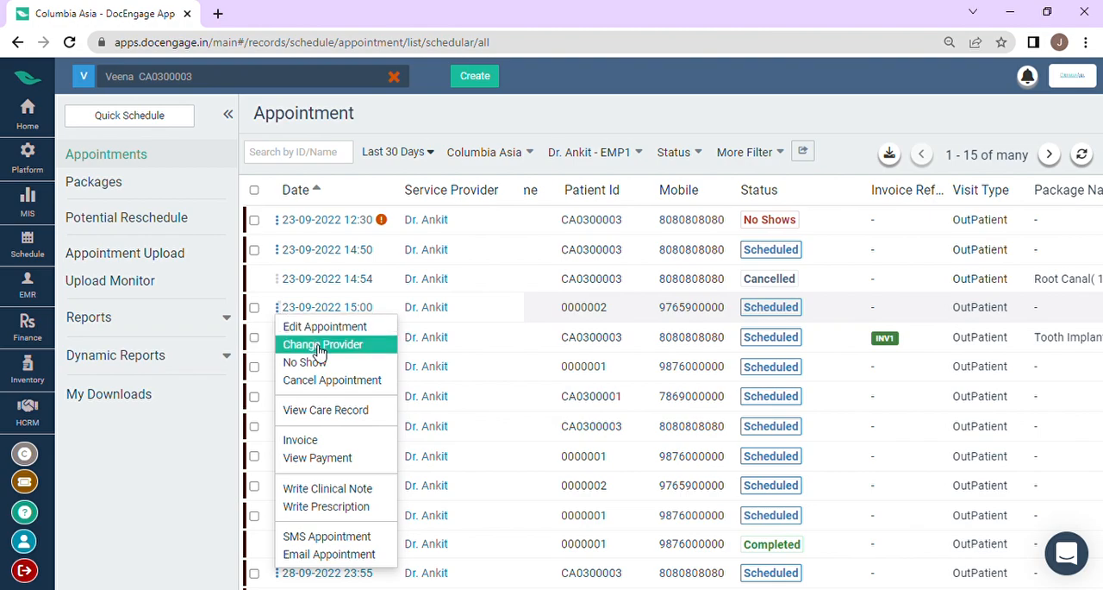
{"action": "left_click", "coordinate": [350, 443]}
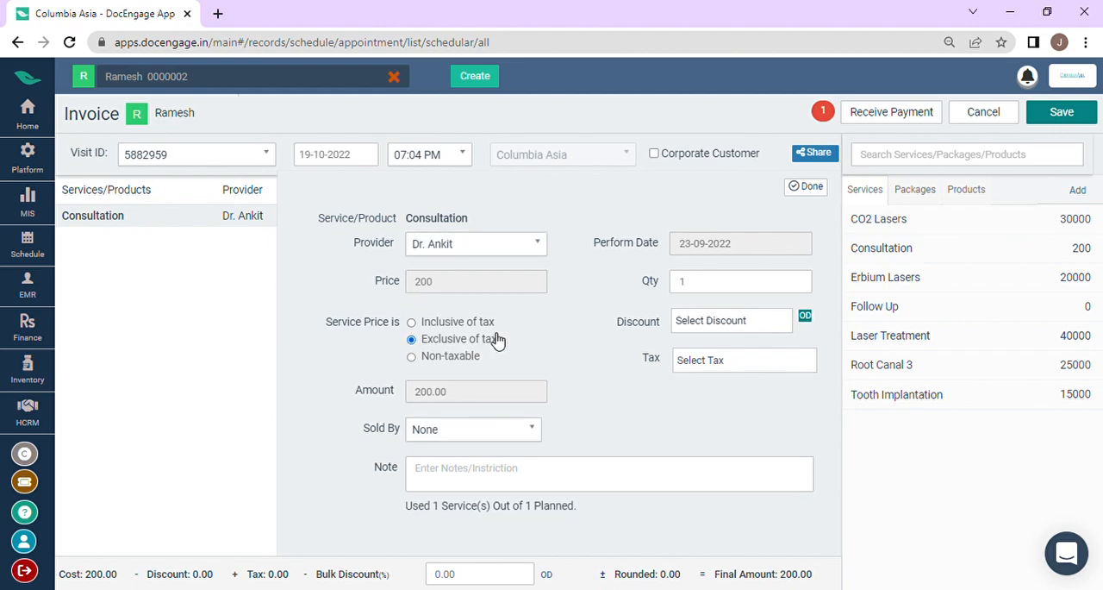
{"action": "left_click", "coordinate": [804, 196]}
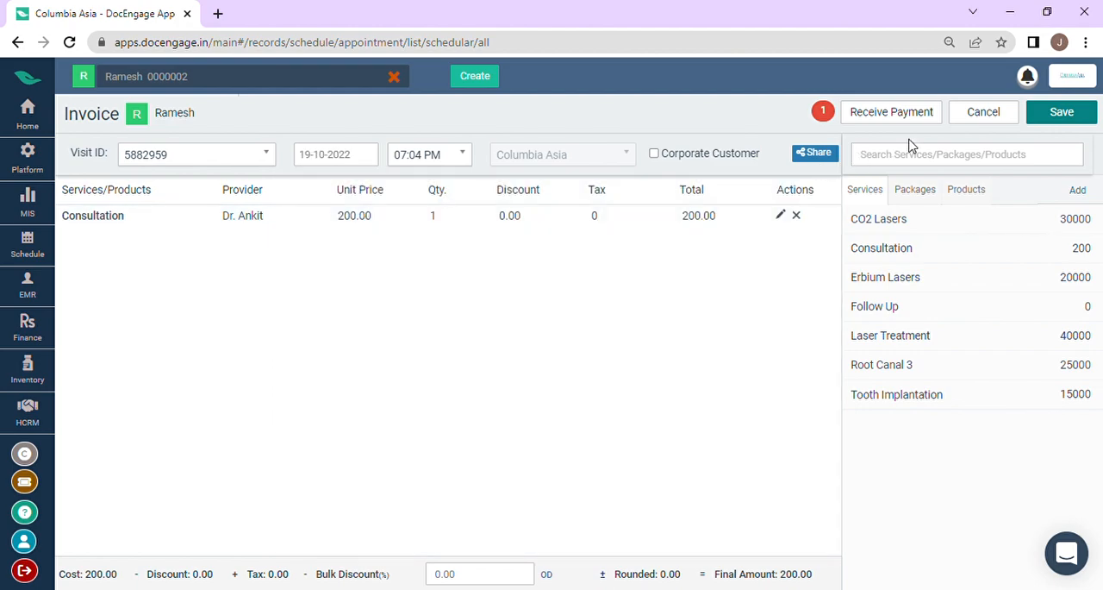
{"action": "left_click", "coordinate": [919, 121]}
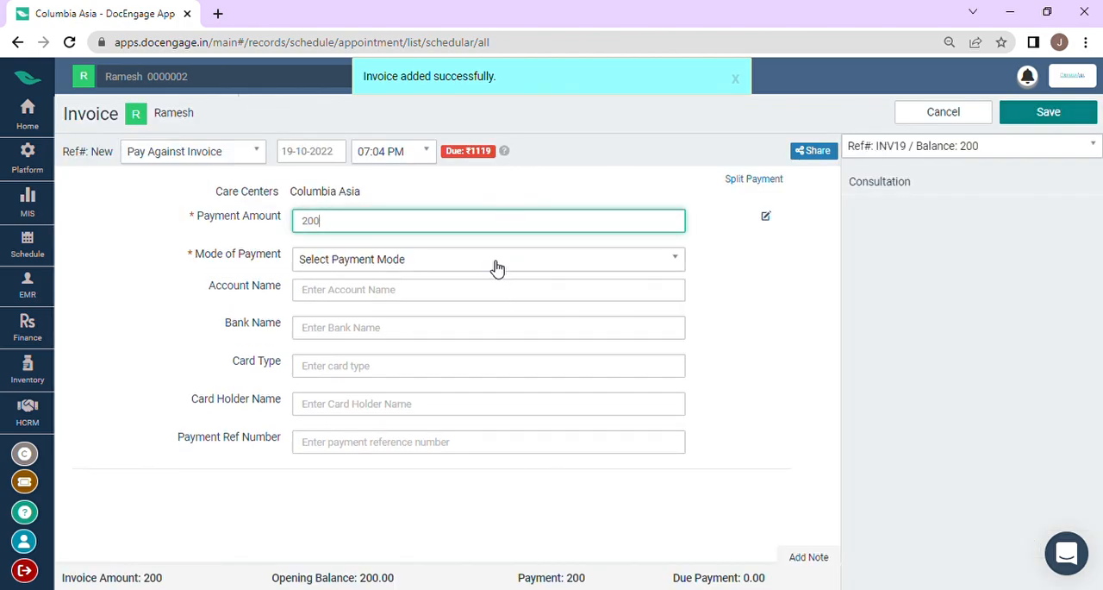
Step: Set the mode of payment to Cash for the consultation invoice and save the payment
{"action": "left_click", "coordinate": [497, 268]}
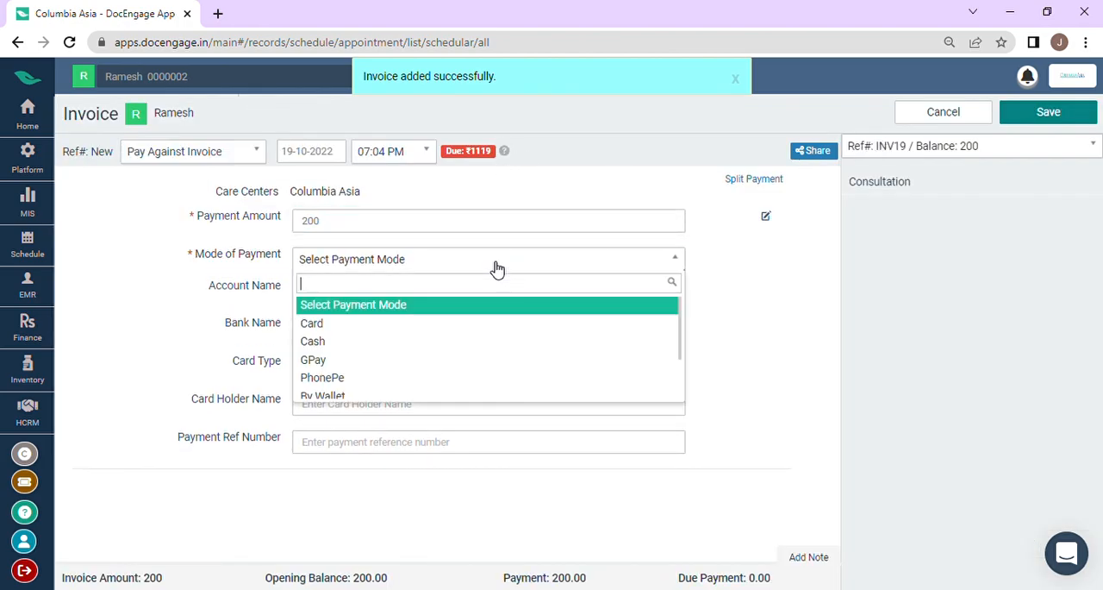
{"action": "left_click", "coordinate": [490, 342]}
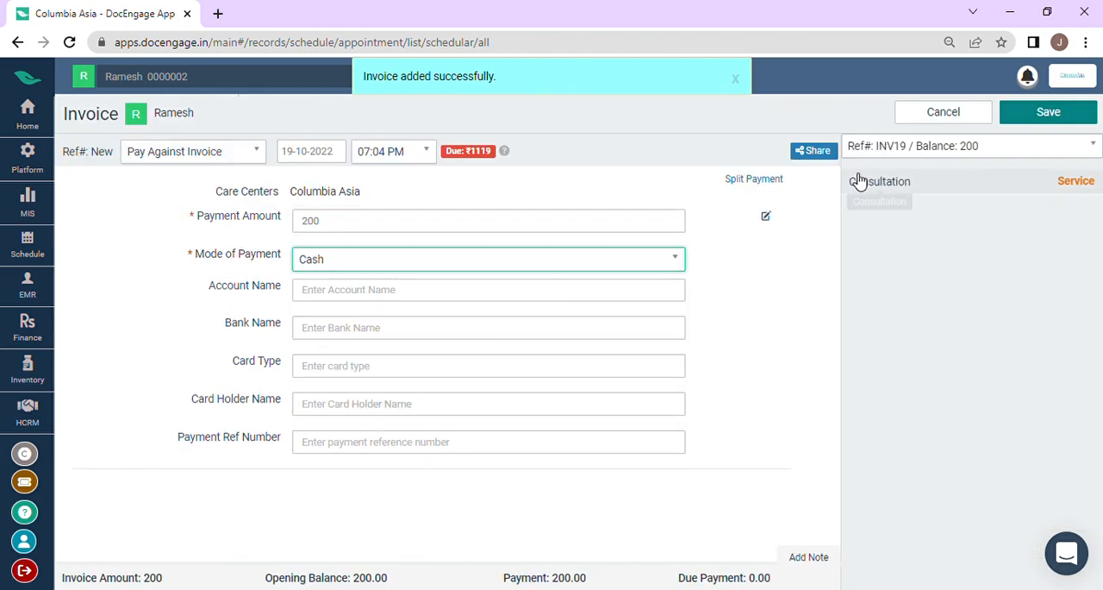
{"action": "left_click", "coordinate": [1042, 117]}
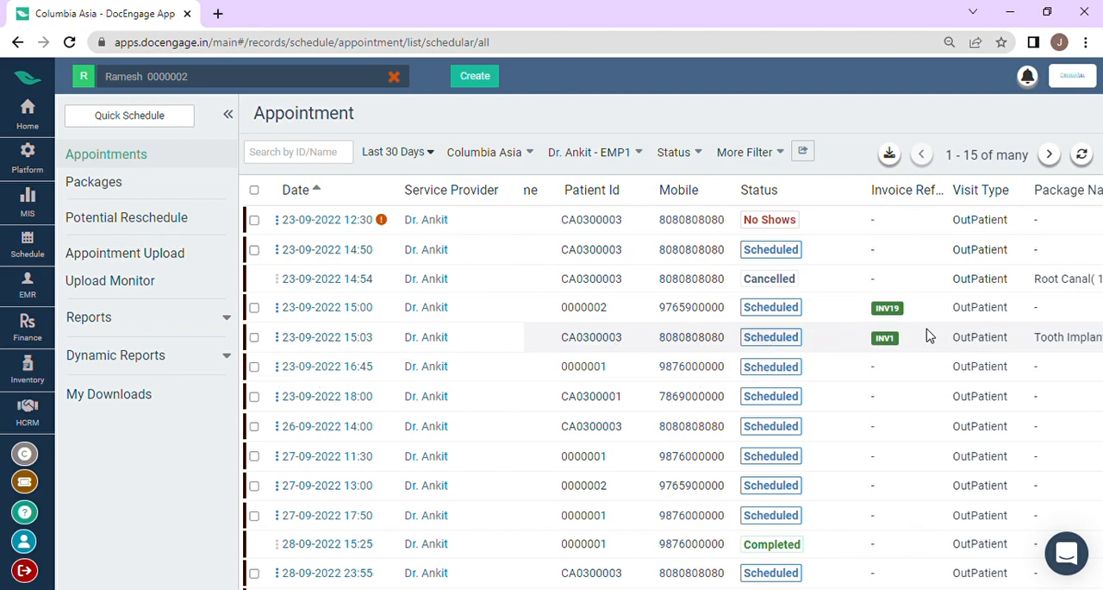
Step: Examine the invoice reference and total invoice columns for the newly invoiced appointment, along with the list's booking details
{"action": "scroll", "coordinate": [929, 337], "scroll_direction": "right", "scroll_amount": 5}
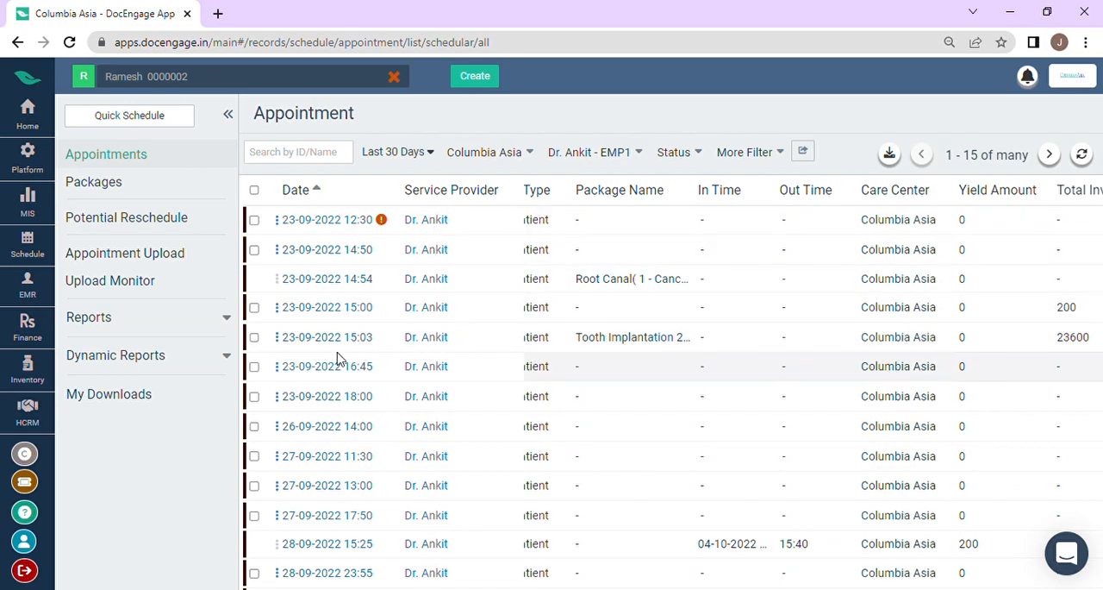
{"action": "scroll", "coordinate": [429, 332], "scroll_direction": "left", "scroll_amount": 10}
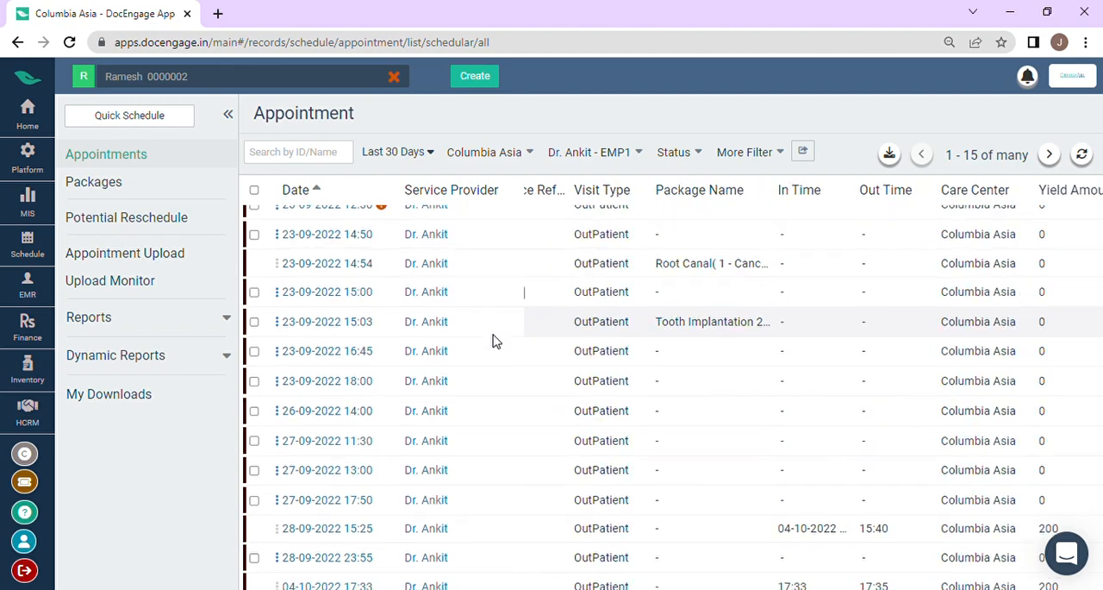
{"action": "scroll", "coordinate": [516, 348], "scroll_direction": "down", "scroll_amount": 1}
{"action": "scroll", "coordinate": [560, 353], "scroll_direction": "right", "scroll_amount": 5}
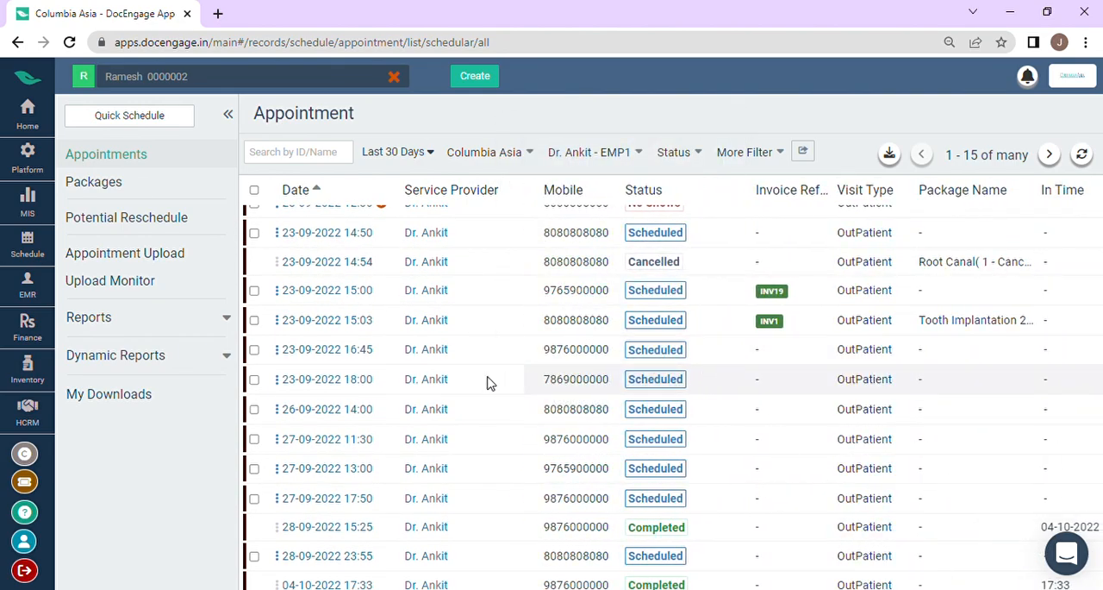
{"action": "scroll", "coordinate": [921, 358], "scroll_direction": "right", "scroll_amount": 5}
{"action": "scroll", "coordinate": [741, 362], "scroll_direction": "left", "scroll_amount": 2}
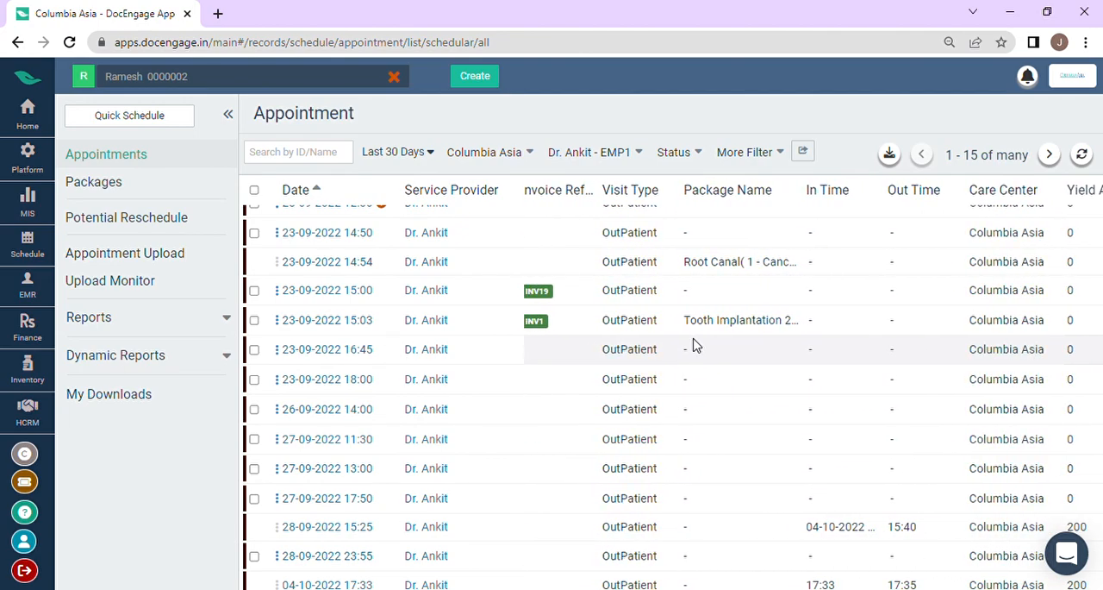
{"action": "scroll", "coordinate": [845, 334], "scroll_direction": "right", "scroll_amount": 5}
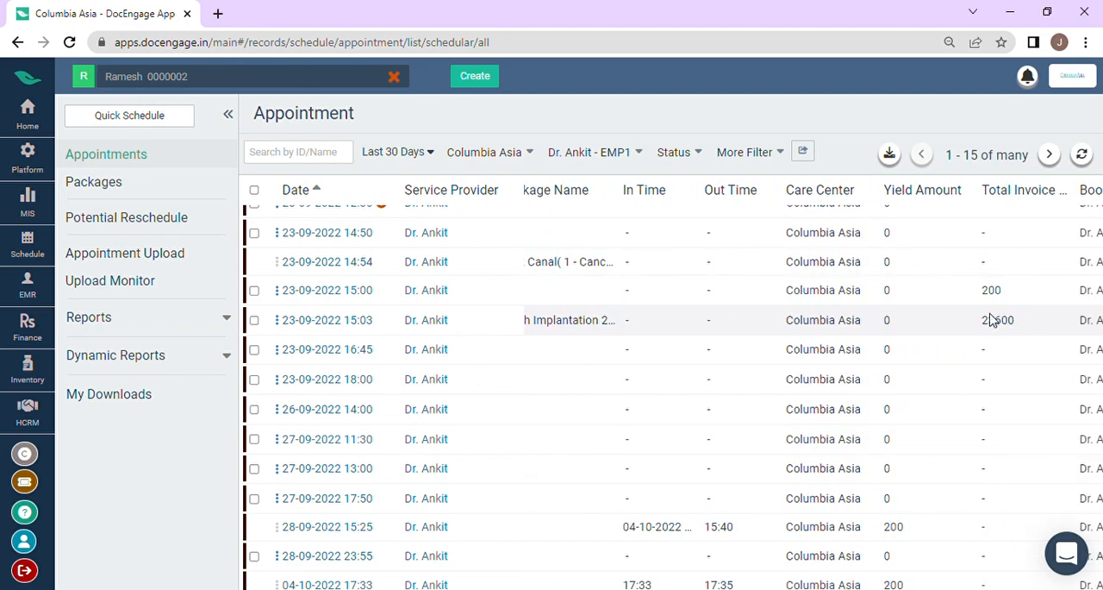
{"action": "scroll", "coordinate": [1008, 338], "scroll_direction": "right", "scroll_amount": 5}
{"action": "scroll", "coordinate": [1004, 338], "scroll_direction": "right", "scroll_amount": 2}
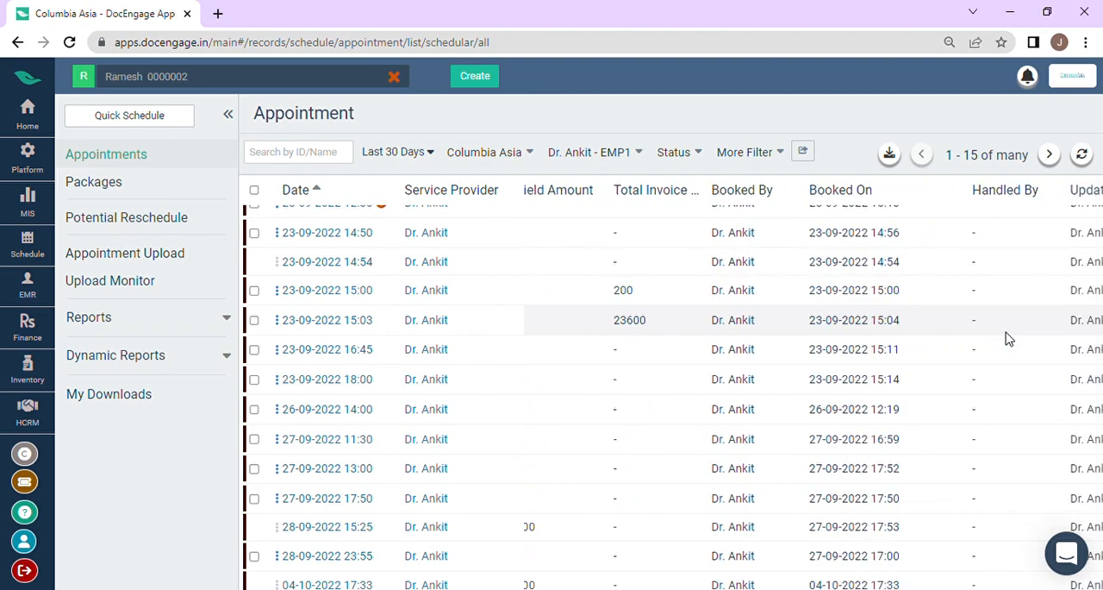
{"action": "scroll", "coordinate": [1008, 341], "scroll_direction": "left", "scroll_amount": 7}
{"action": "scroll", "coordinate": [1008, 341], "scroll_direction": "left", "scroll_amount": 10}
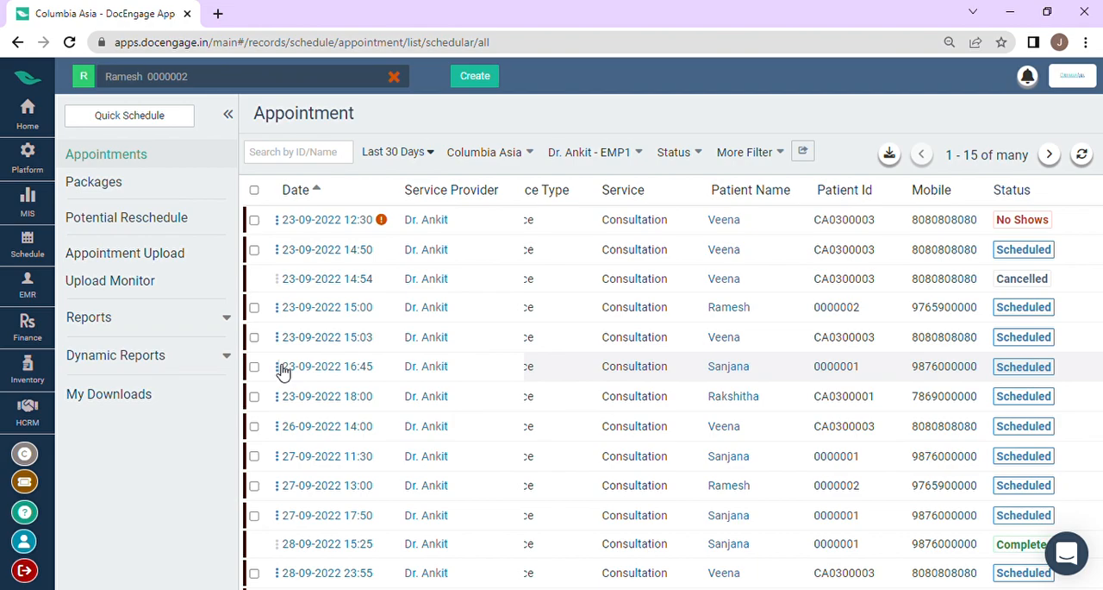
{"action": "left_click", "coordinate": [278, 367]}
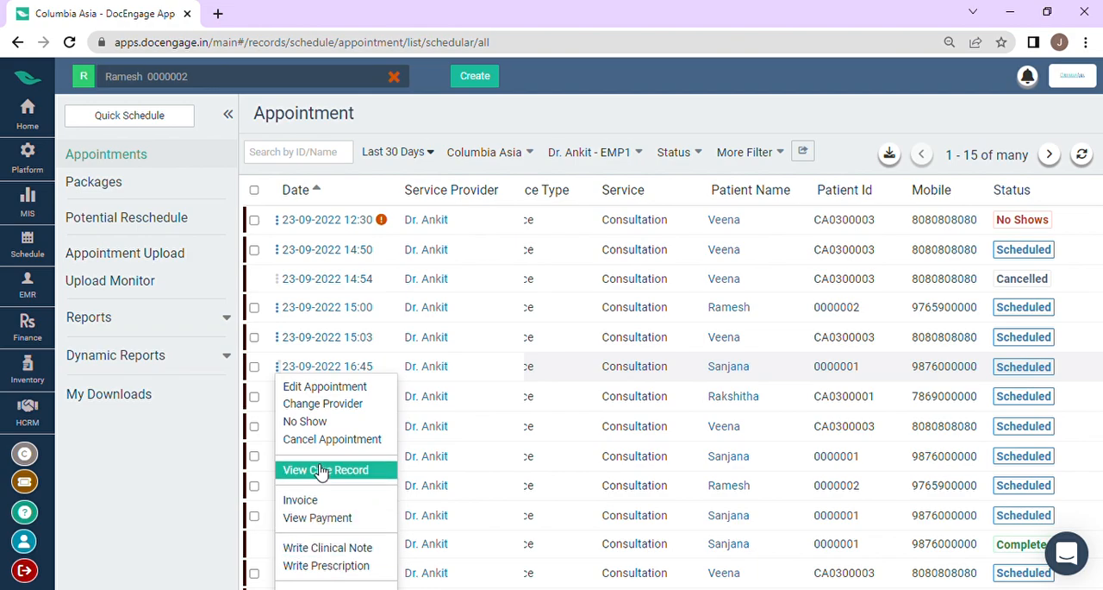
{"action": "scroll", "coordinate": [321, 461], "scroll_direction": "down", "scroll_amount": 1}
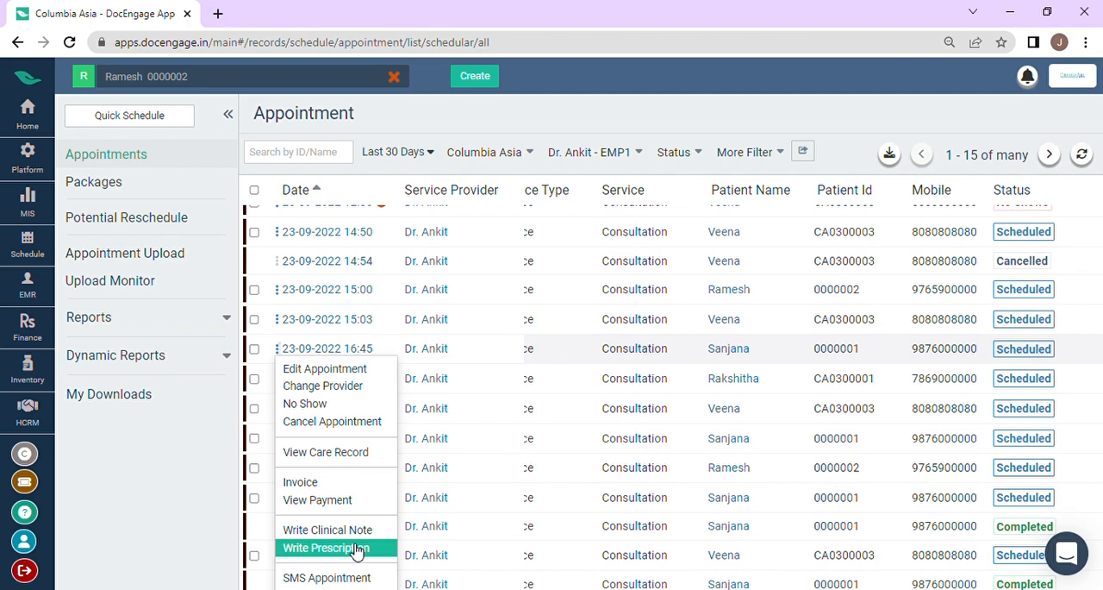
{"action": "left_click", "coordinate": [200, 439]}
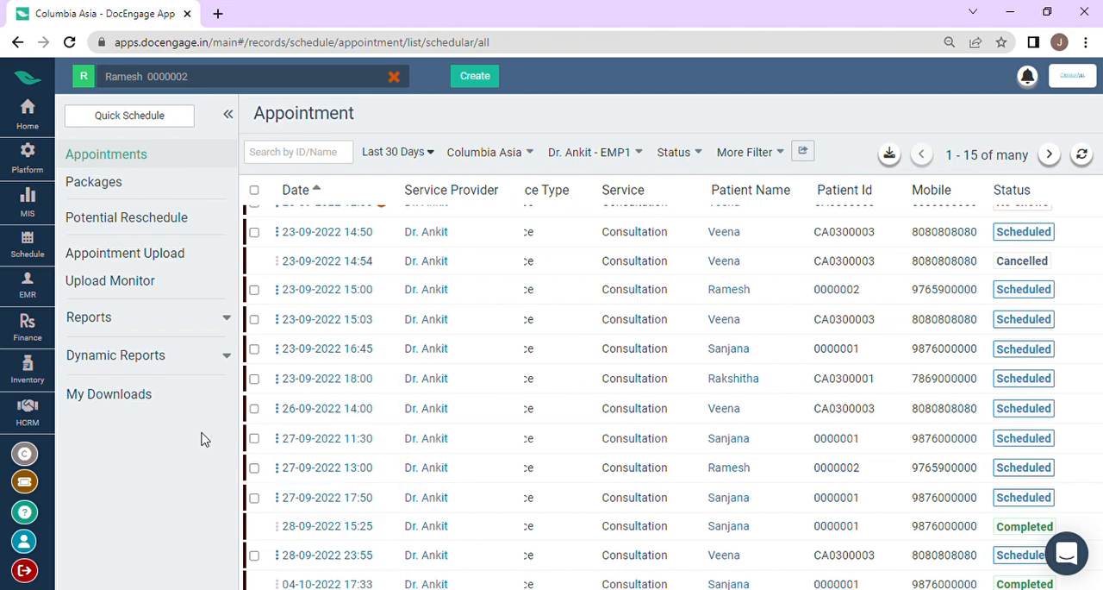
{"action": "left_click", "coordinate": [284, 321]}
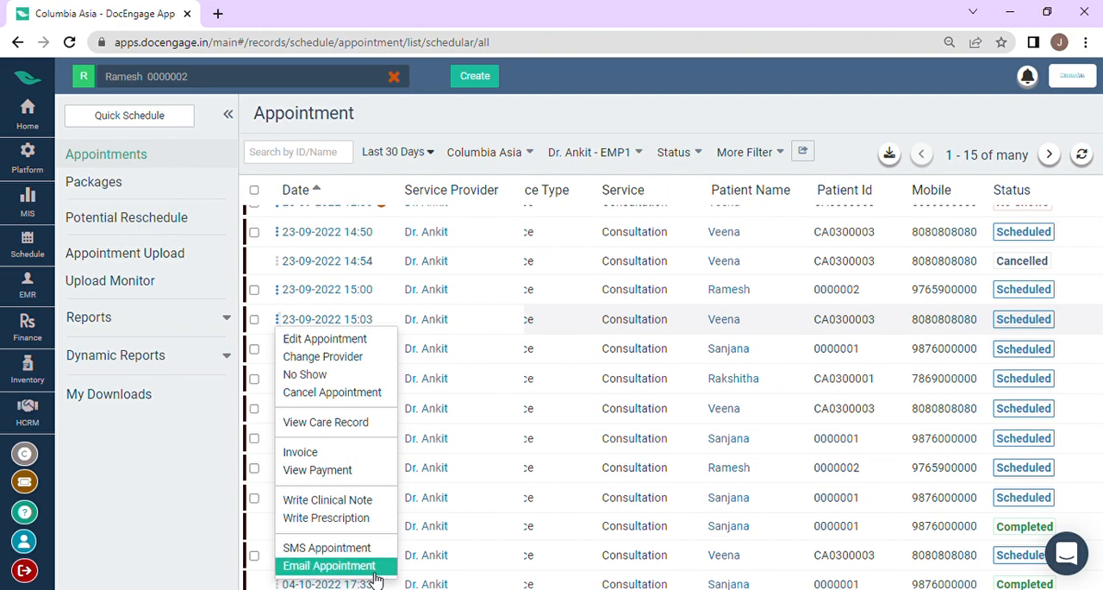
{"action": "left_click", "coordinate": [130, 467]}
Step: Open the Packages list and clear the currently selected patient record
{"action": "left_click", "coordinate": [133, 192]}
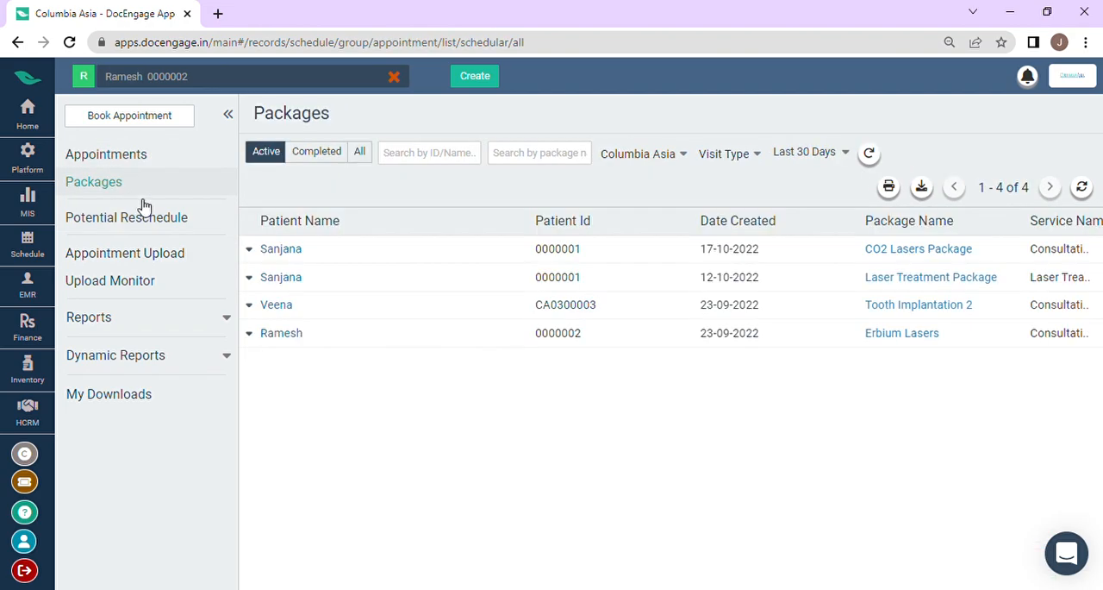
{"action": "left_click", "coordinate": [394, 76]}
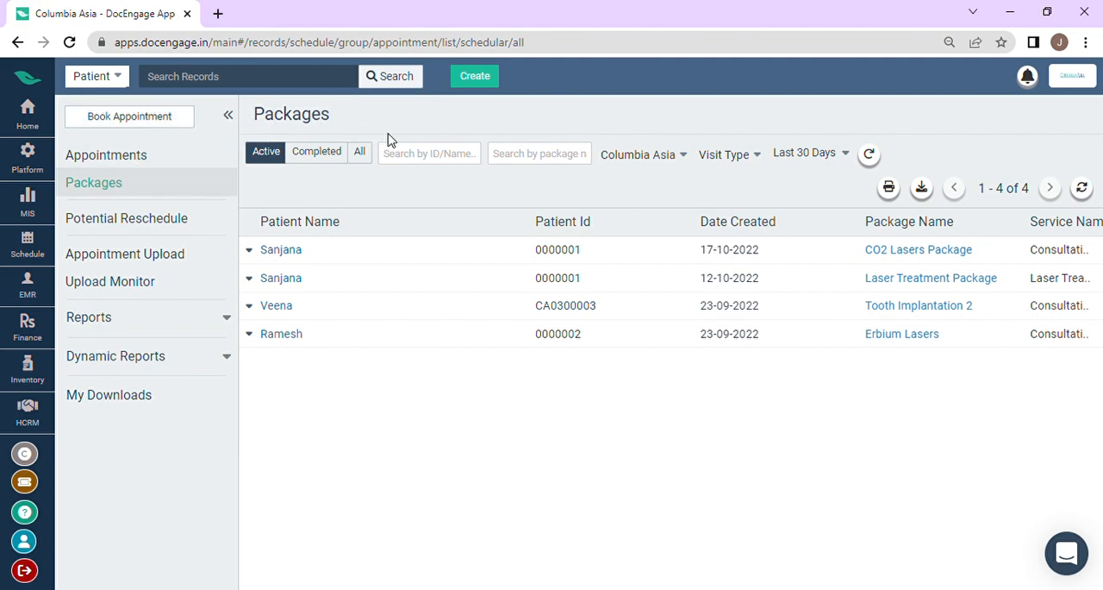
Step: Start booking a new appointment and select the existing female patient by searching for her name
{"action": "left_click", "coordinate": [477, 76]}
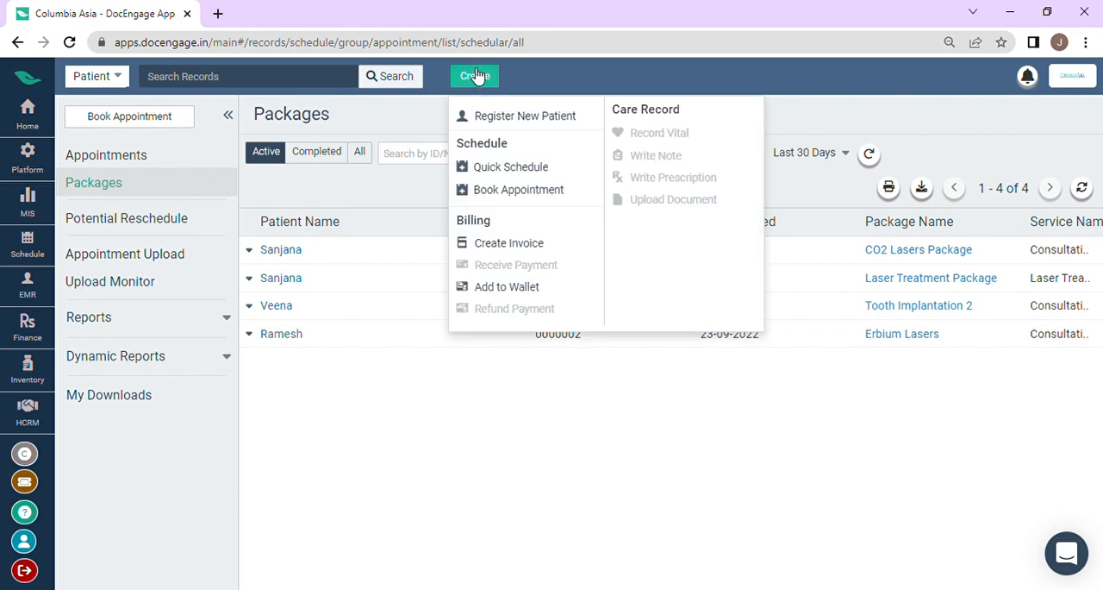
{"action": "left_click", "coordinate": [518, 190]}
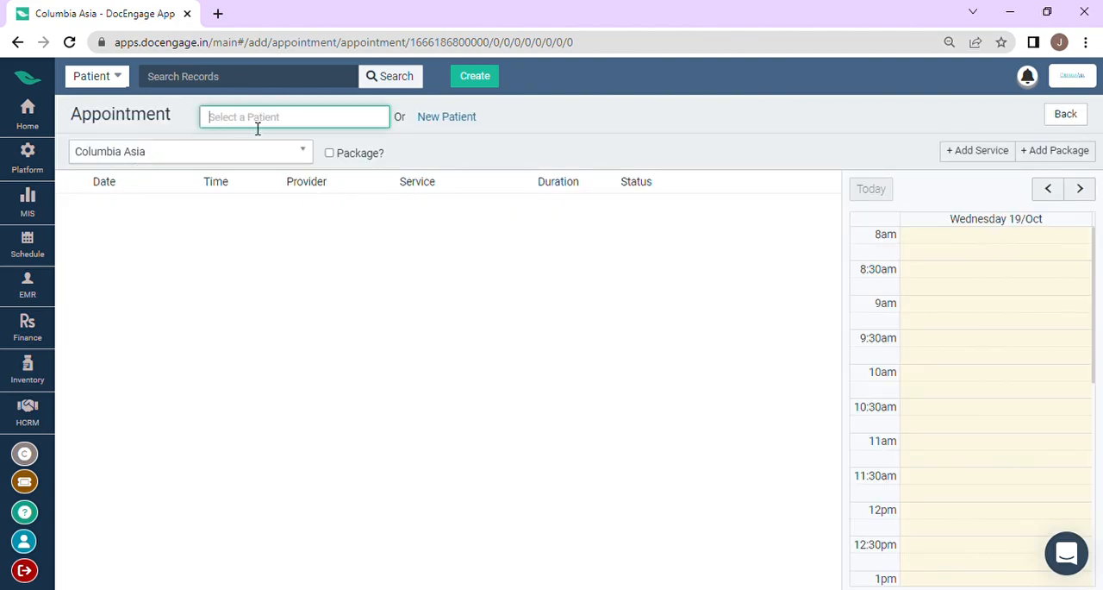
{"action": "type", "text": "San"}
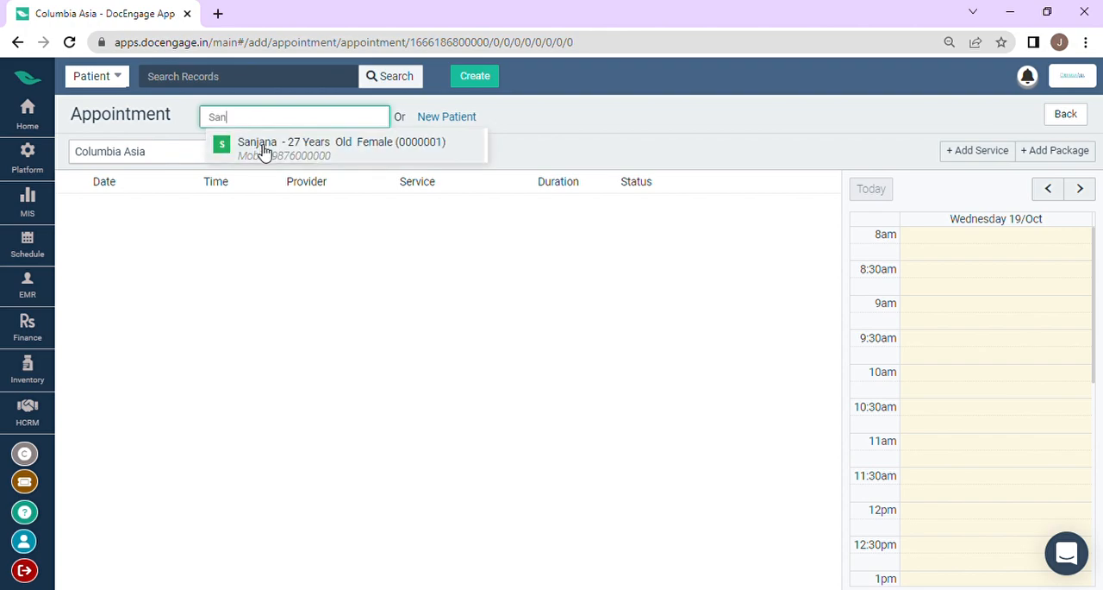
{"action": "left_click", "coordinate": [265, 150]}
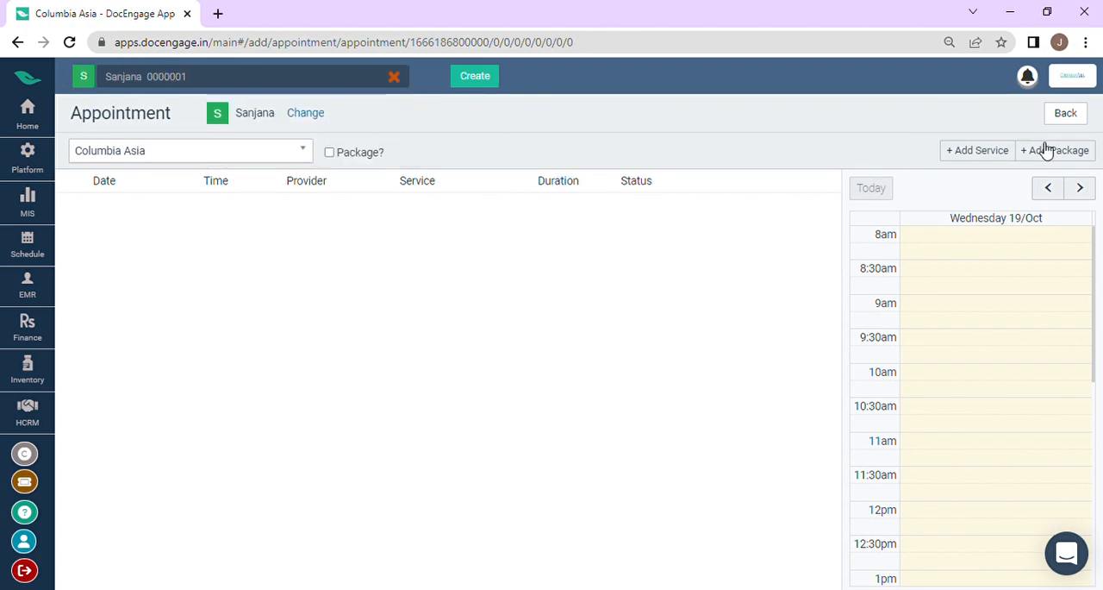
Step: Add the Tooth Implantation Package to the new appointment
{"action": "left_click", "coordinate": [986, 162]}
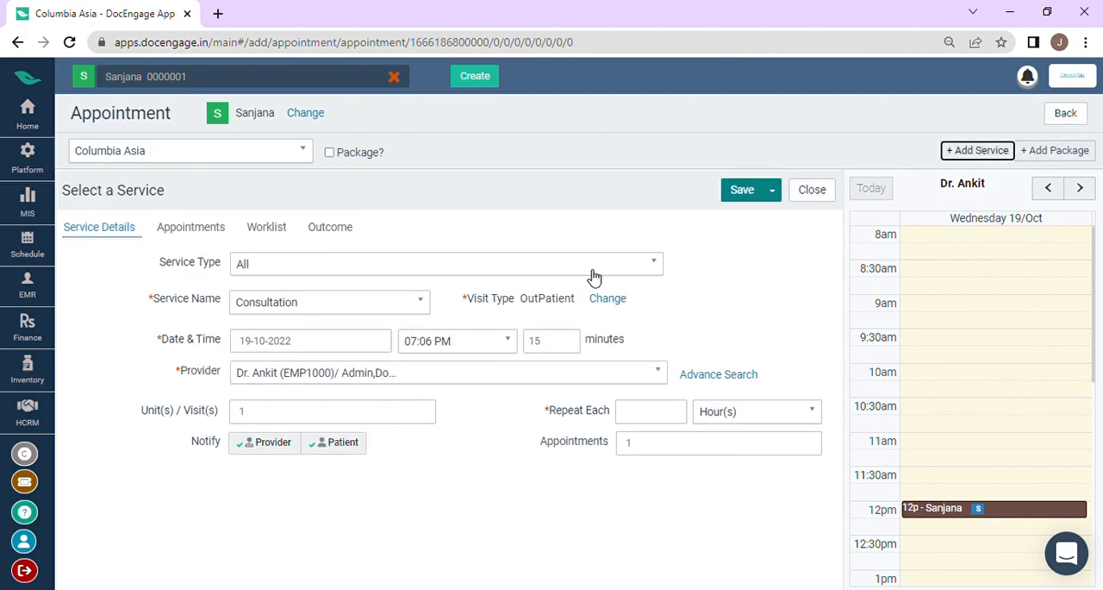
{"action": "left_click", "coordinate": [1057, 157]}
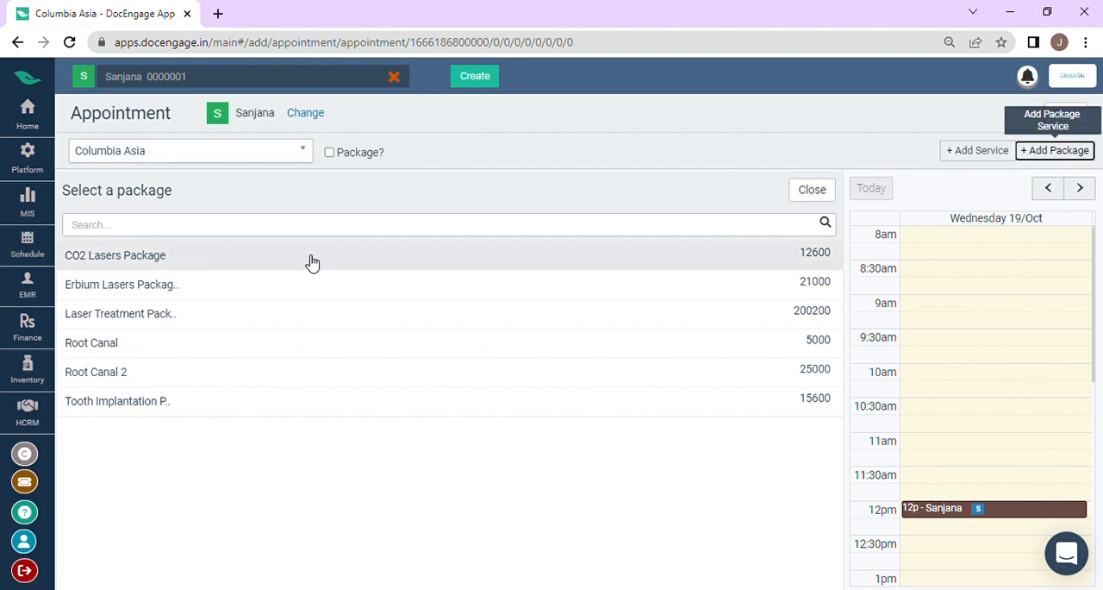
{"action": "left_click", "coordinate": [364, 413]}
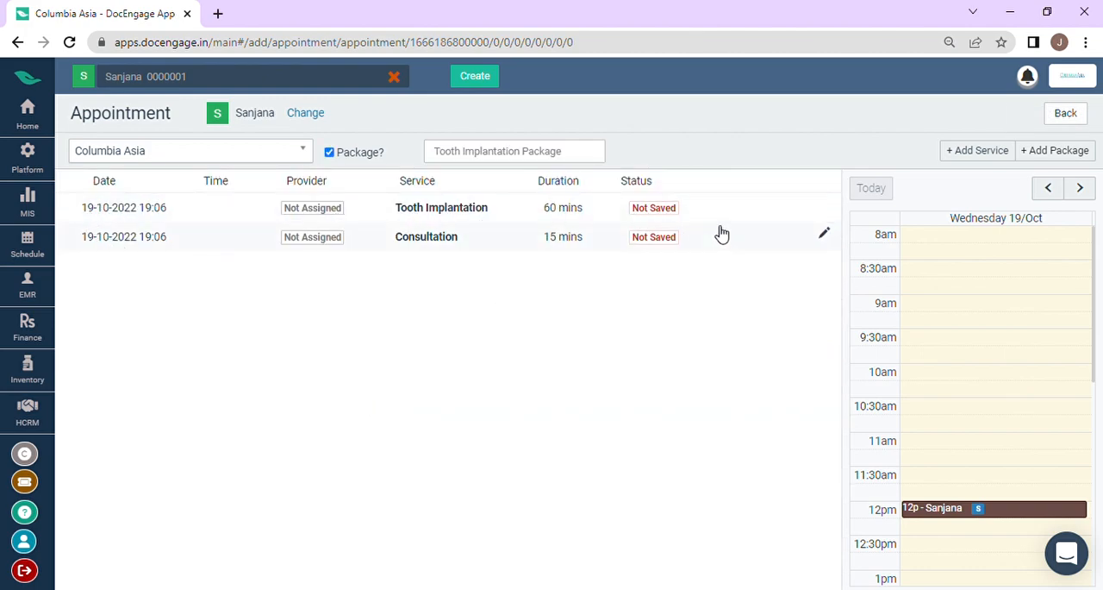
Step: Open the package's Consultation service details and assign the General Physician doctor as its provider
{"action": "left_click", "coordinate": [478, 246]}
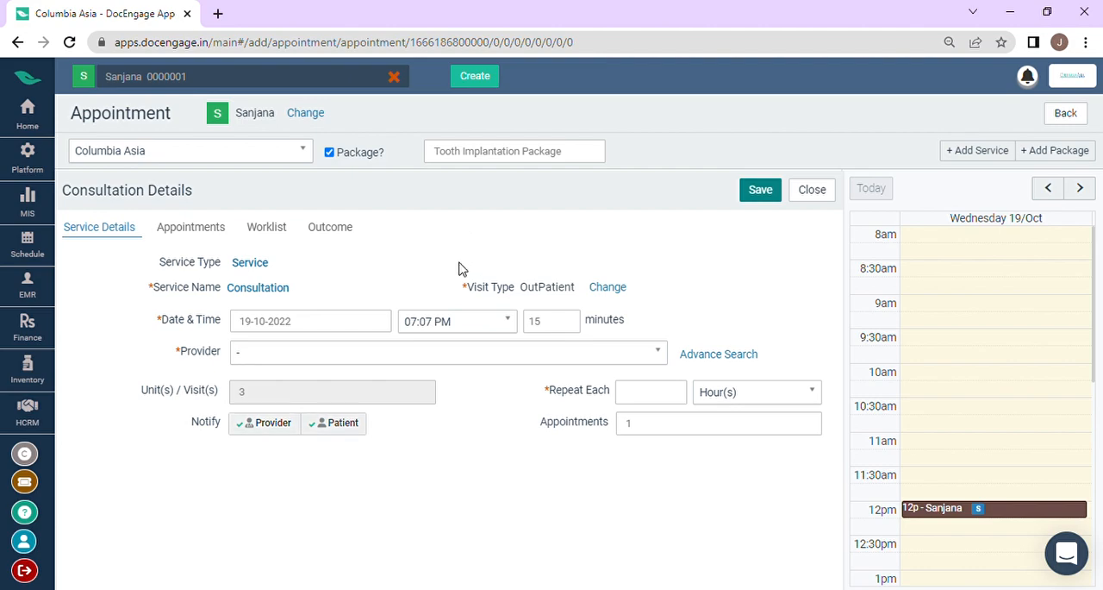
{"action": "left_click", "coordinate": [312, 361]}
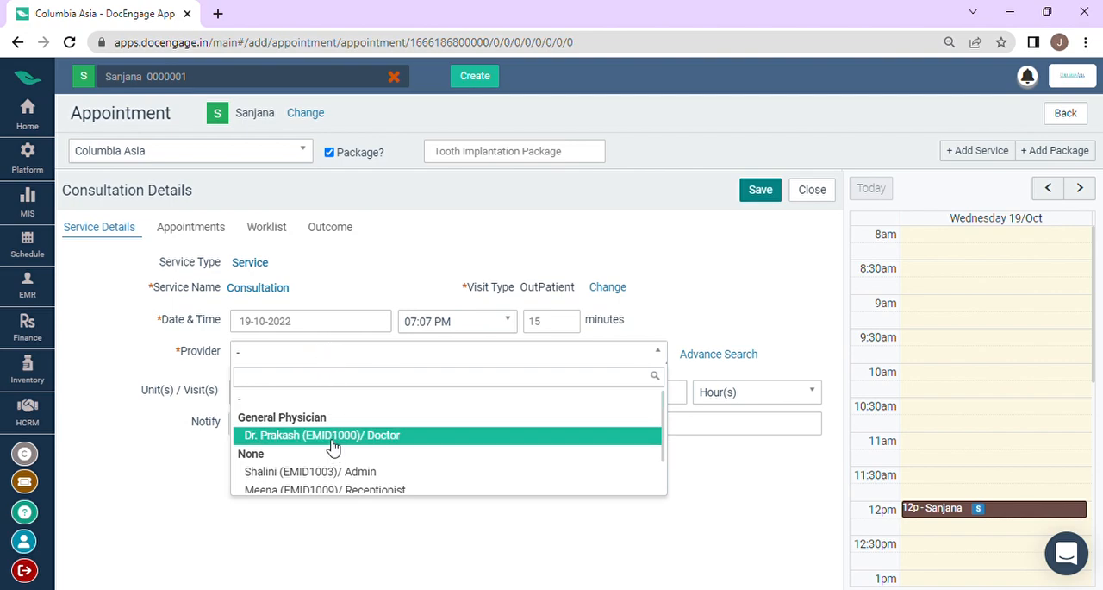
{"action": "scroll", "coordinate": [334, 446], "scroll_direction": "down", "scroll_amount": 1}
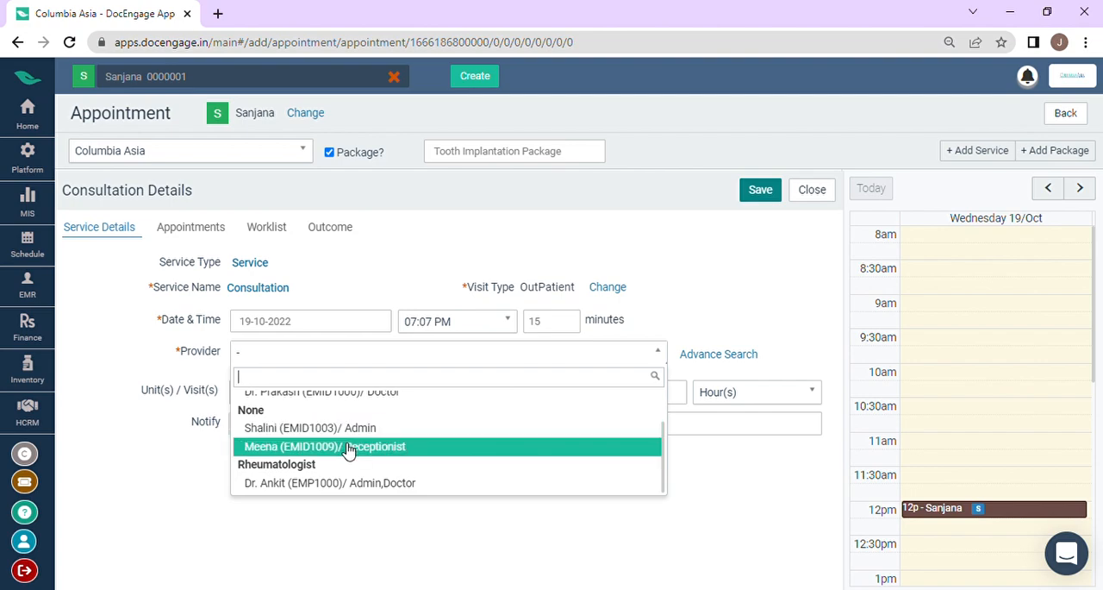
{"action": "scroll", "coordinate": [345, 444], "scroll_direction": "up", "scroll_amount": 1}
{"action": "left_click", "coordinate": [352, 438]}
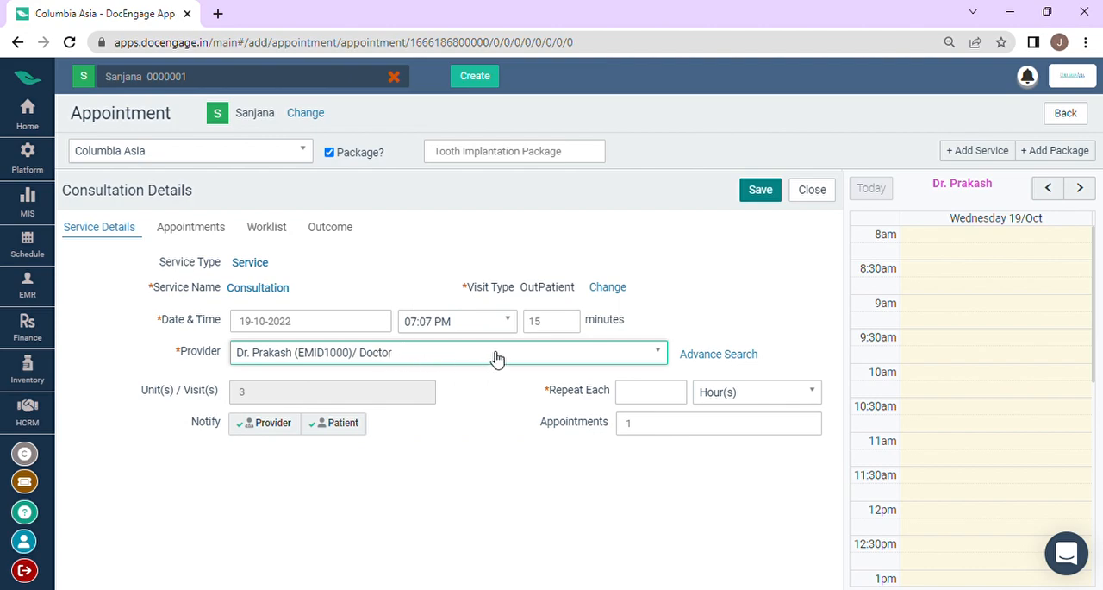
Step: Set the consultation to repeat each 1 week and save the service details
{"action": "left_click", "coordinate": [638, 396]}
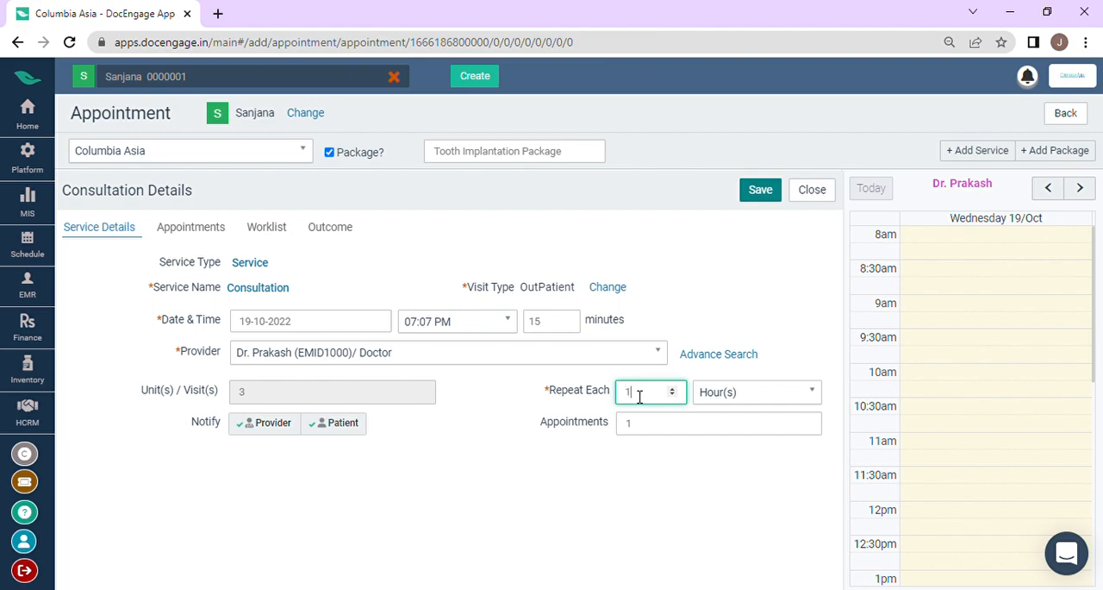
{"action": "left_click", "coordinate": [725, 393]}
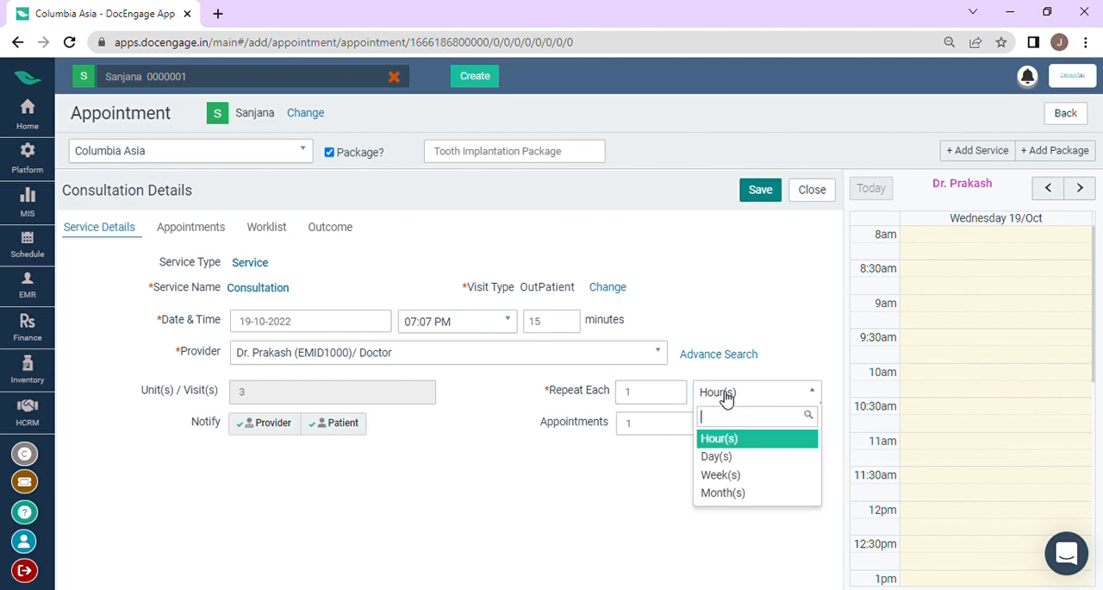
{"action": "left_click", "coordinate": [739, 475]}
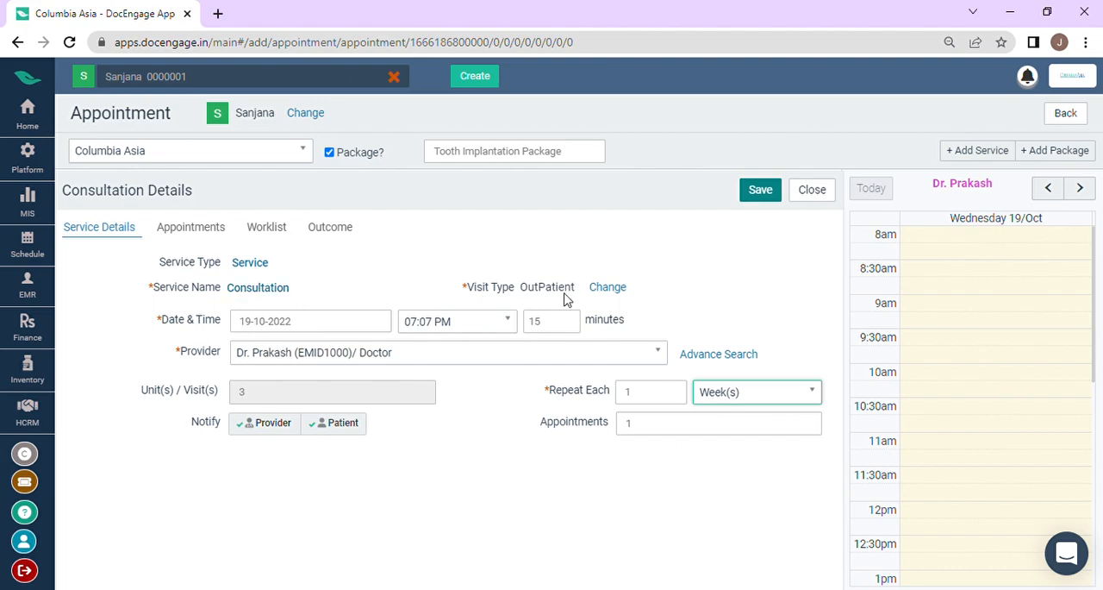
{"action": "left_click", "coordinate": [751, 192]}
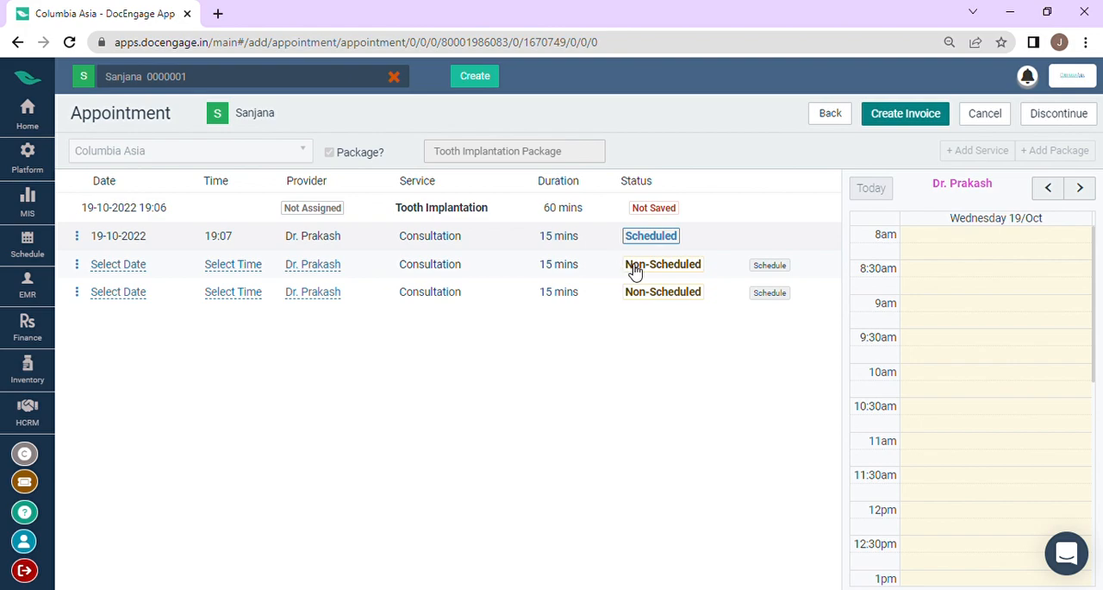
Step: Set the date of the first non-scheduled consultation to 17 Nov 2022
{"action": "left_click", "coordinate": [770, 268]}
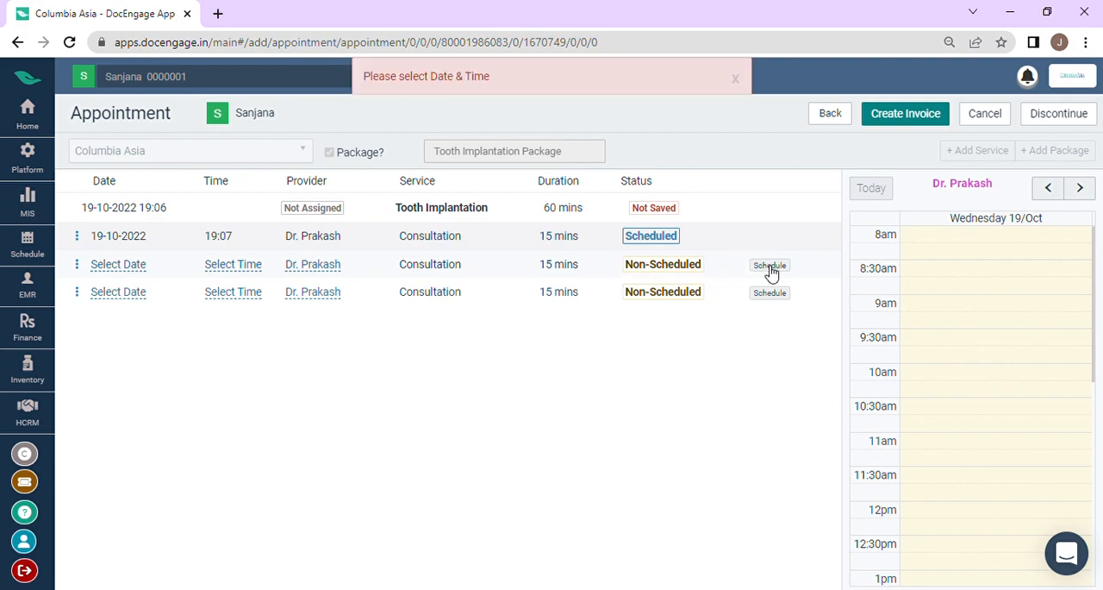
{"action": "left_click", "coordinate": [121, 265]}
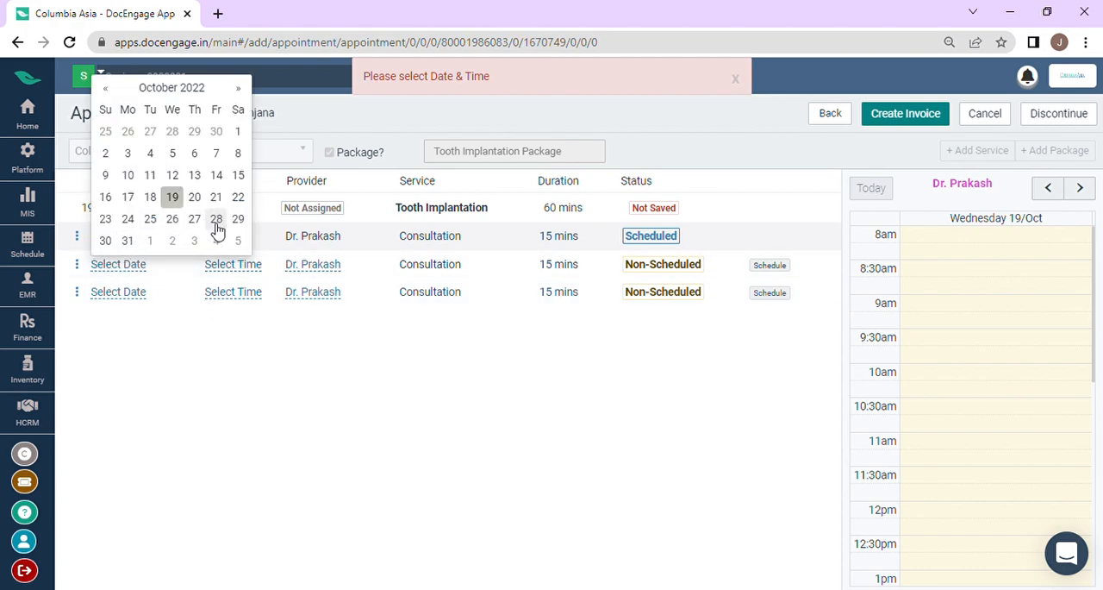
{"action": "left_click", "coordinate": [239, 88]}
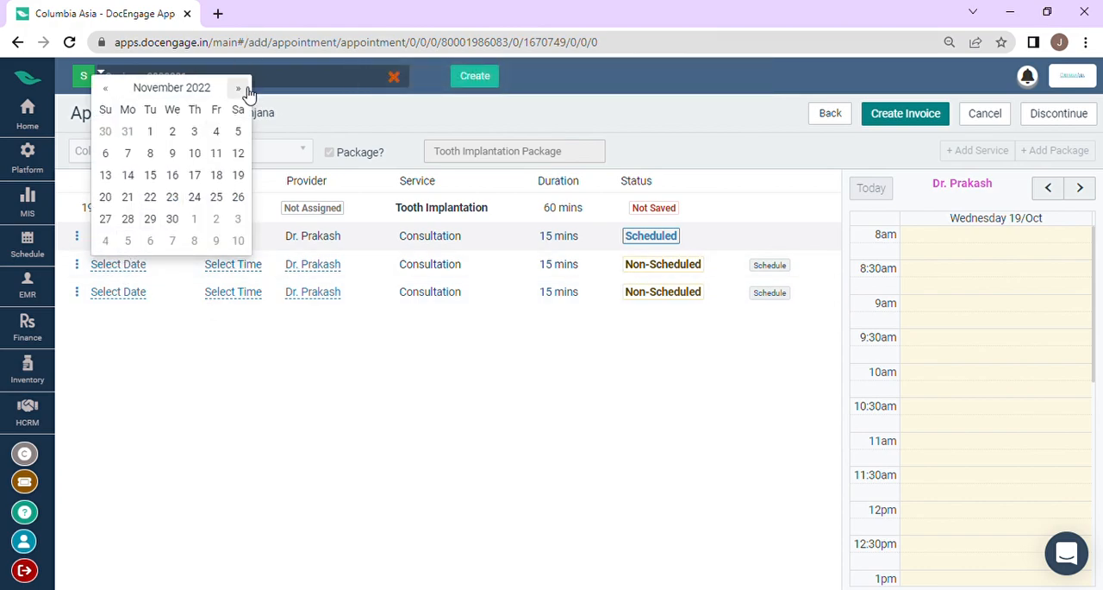
{"action": "left_click", "coordinate": [203, 177]}
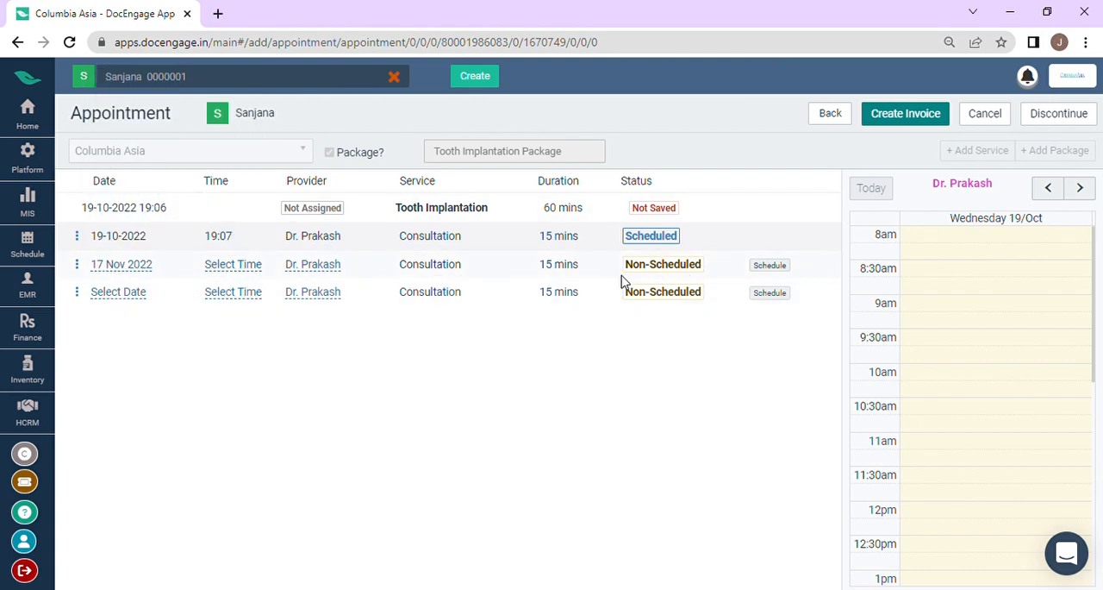
Step: Set the 17 Nov 2022 consultation's appointment time to 10:00 PM
{"action": "left_click", "coordinate": [218, 267]}
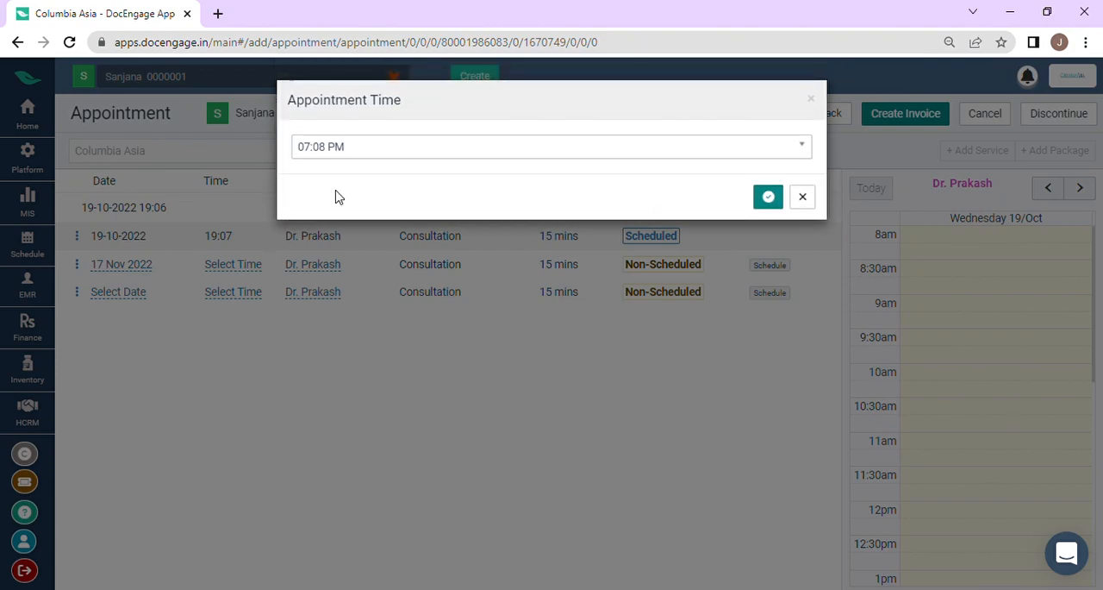
{"action": "left_click", "coordinate": [364, 153]}
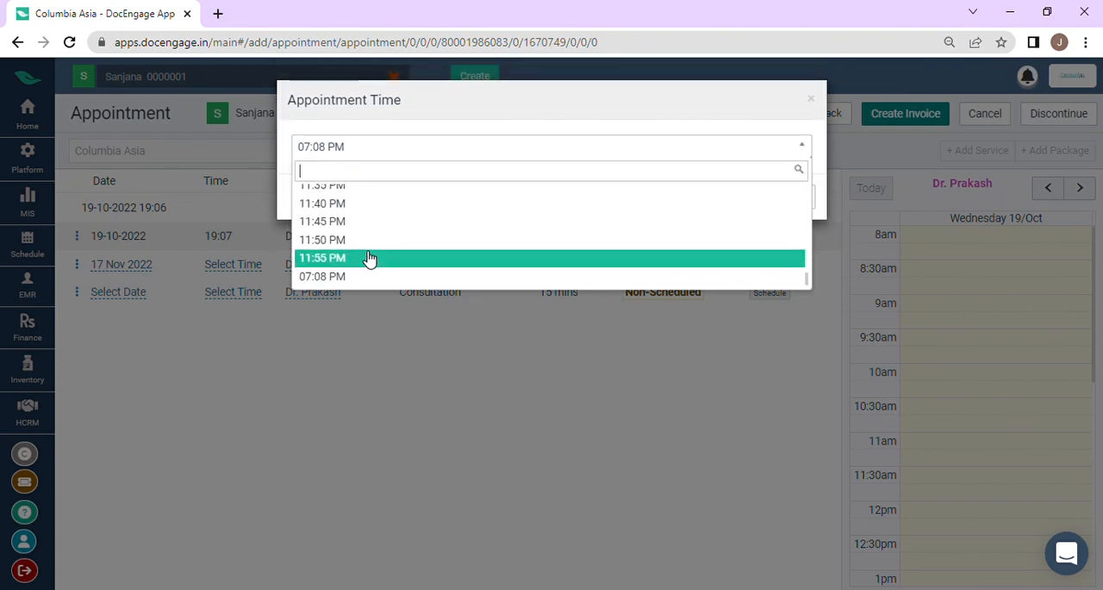
{"action": "scroll", "coordinate": [369, 258], "scroll_direction": "up", "scroll_amount": 3}
{"action": "scroll", "coordinate": [369, 259], "scroll_direction": "down", "scroll_amount": 3}
{"action": "scroll", "coordinate": [372, 253], "scroll_direction": "up", "scroll_amount": 8}
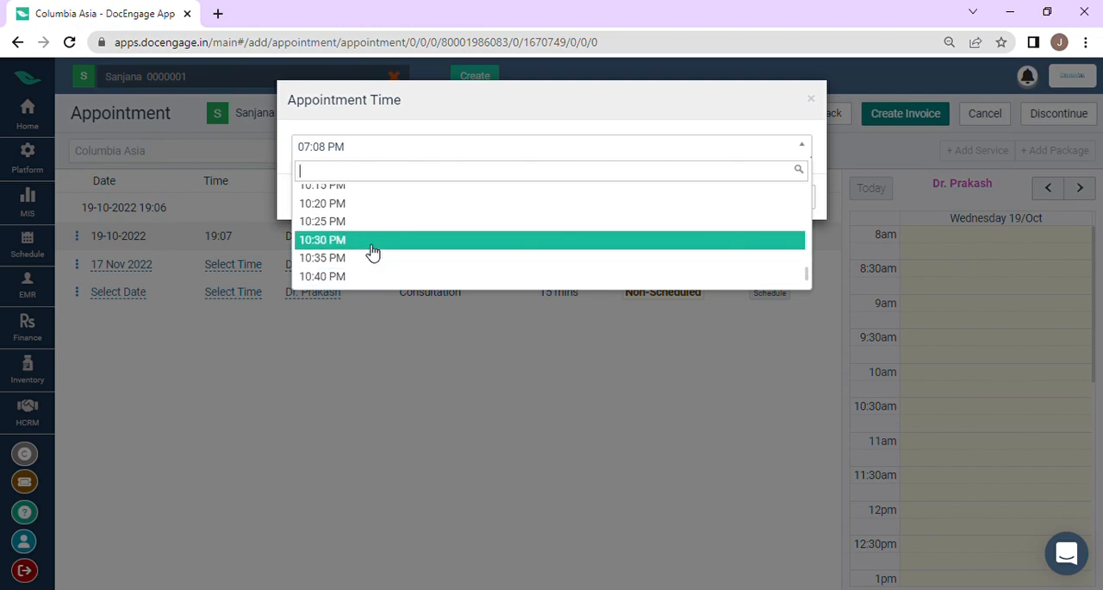
{"action": "left_click", "coordinate": [373, 207]}
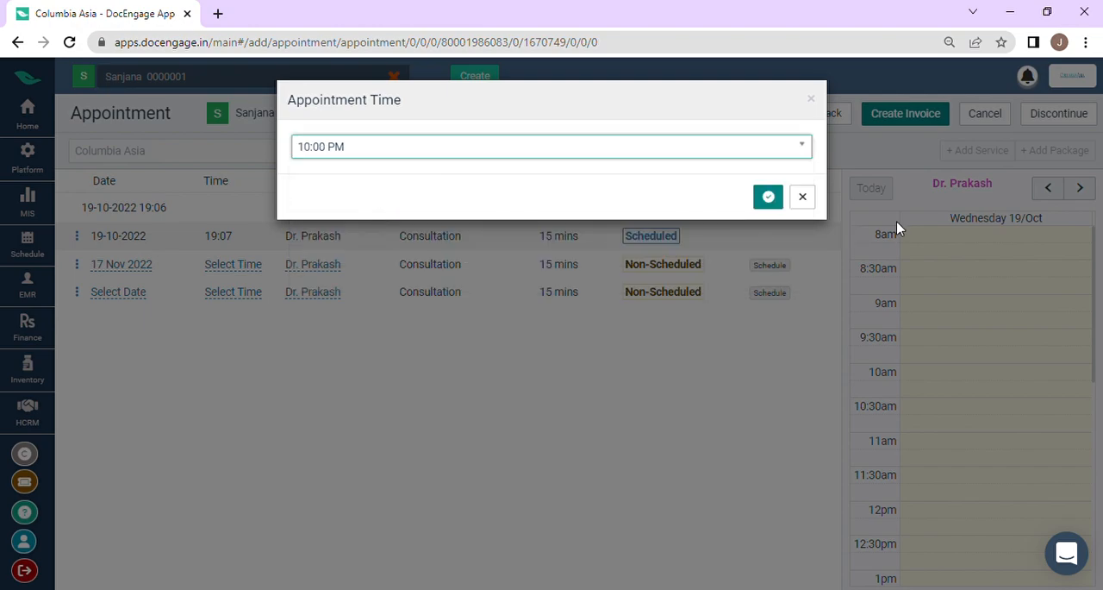
{"action": "left_click", "coordinate": [775, 204]}
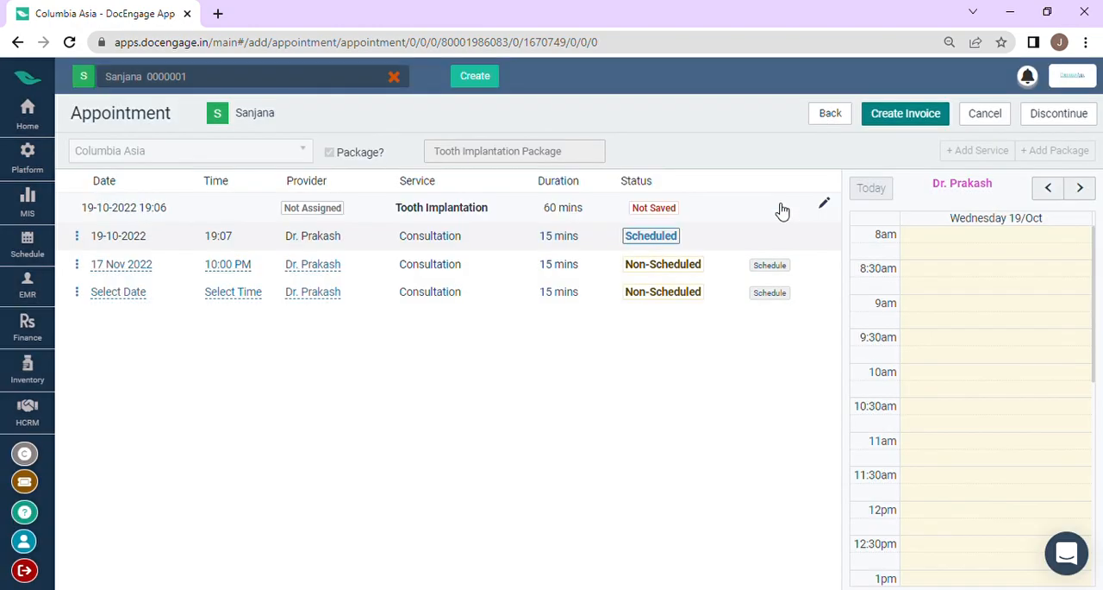
{"action": "left_click", "coordinate": [308, 267]}
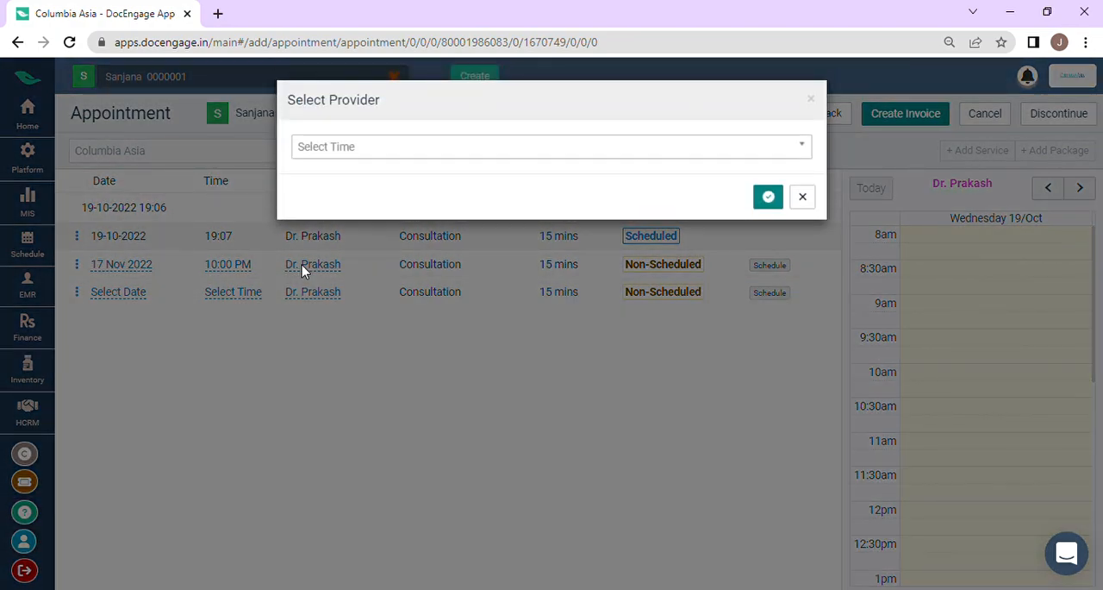
{"action": "left_click", "coordinate": [681, 160]}
{"action": "left_click", "coordinate": [803, 196]}
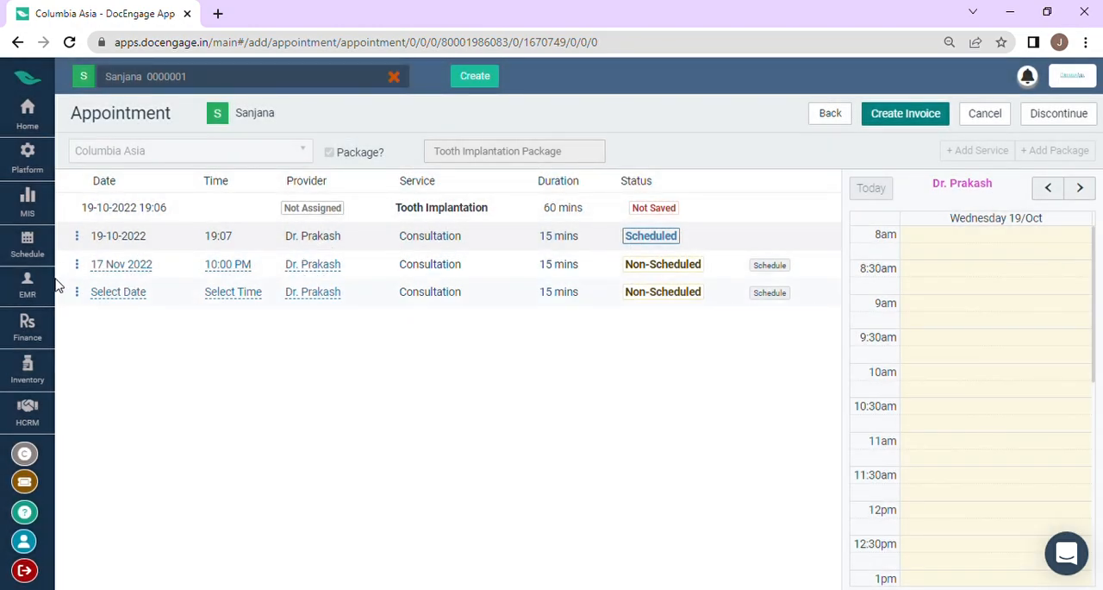
Step: Set the date of the last non-scheduled consultation to 02 Dec 2022
{"action": "left_click", "coordinate": [130, 298]}
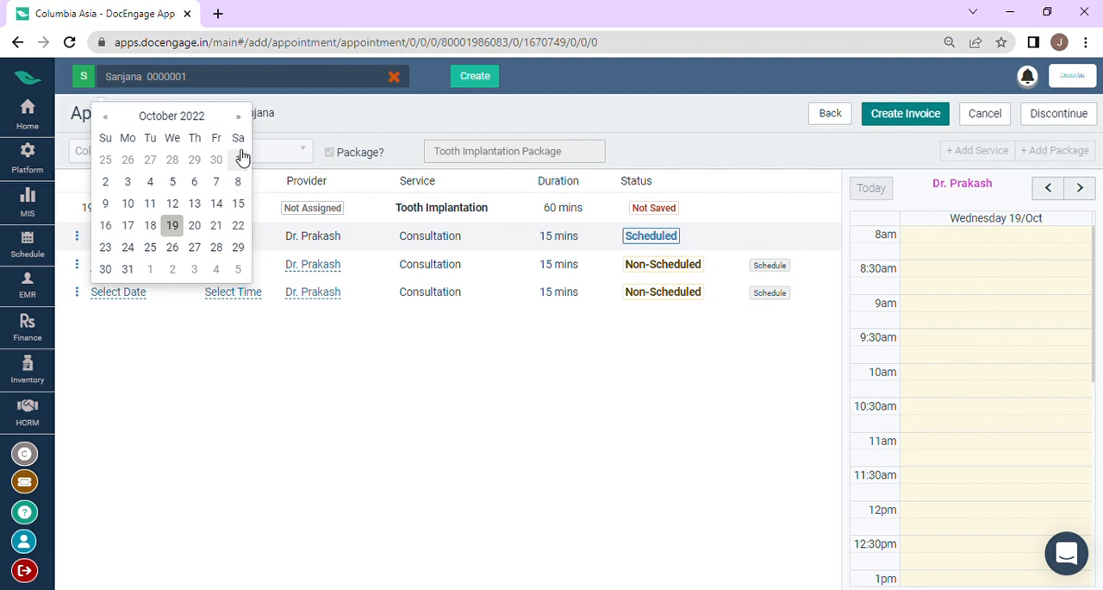
{"action": "left_click", "coordinate": [245, 119]}
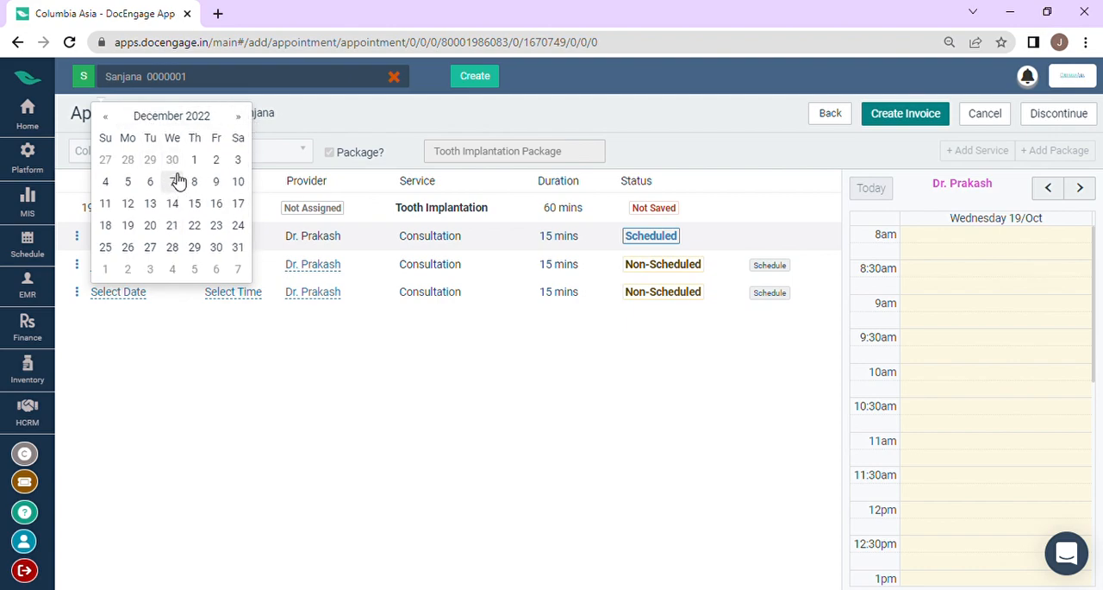
{"action": "left_click", "coordinate": [215, 161]}
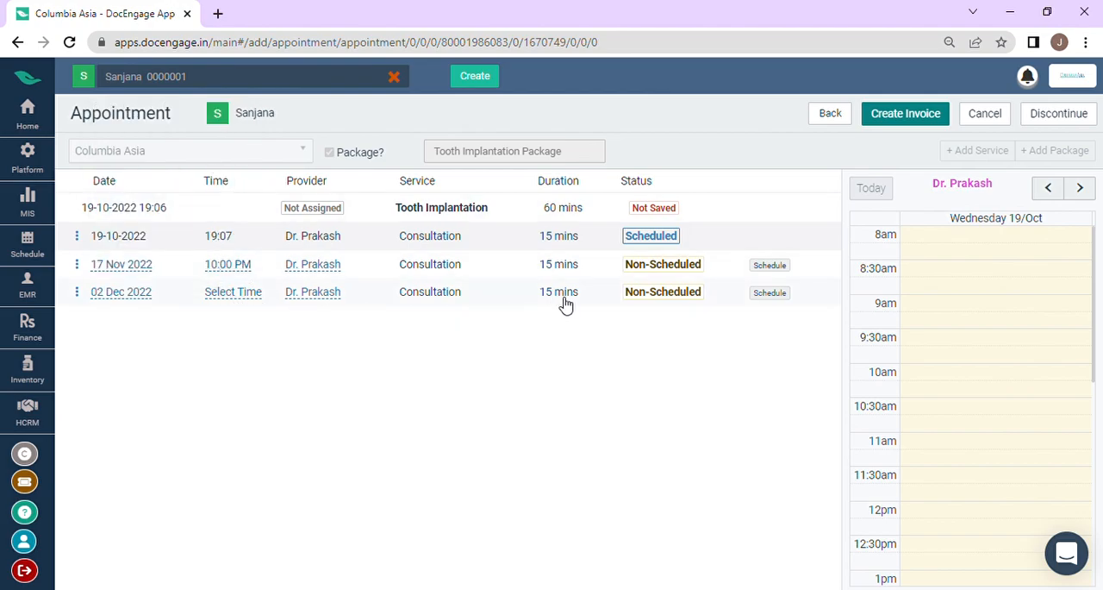
Step: Set the 02 Dec 2022 consultation's appointment time to 11:00 PM
{"action": "left_click", "coordinate": [226, 293]}
{"action": "left_click", "coordinate": [424, 153]}
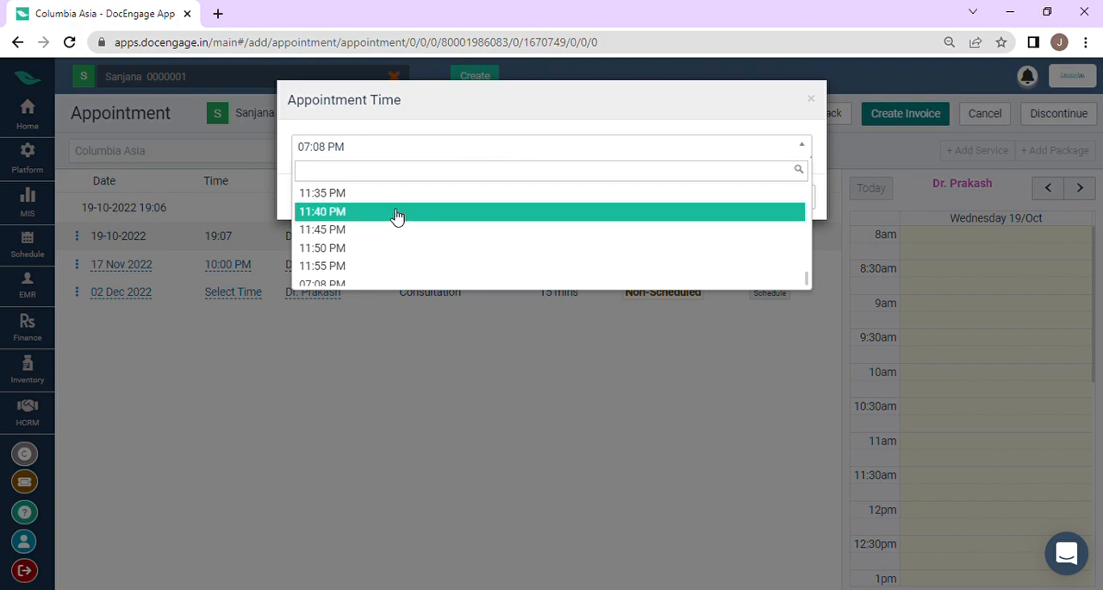
{"action": "key", "text": "Up"}
{"action": "key", "text": "Up"}
{"action": "key", "text": "Up"}
{"action": "key", "text": "Up"}
{"action": "key", "text": "Up"}
{"action": "key", "text": "Up"}
{"action": "key", "text": "Up"}
{"action": "key", "text": "Up"}
{"action": "key", "text": "Up"}
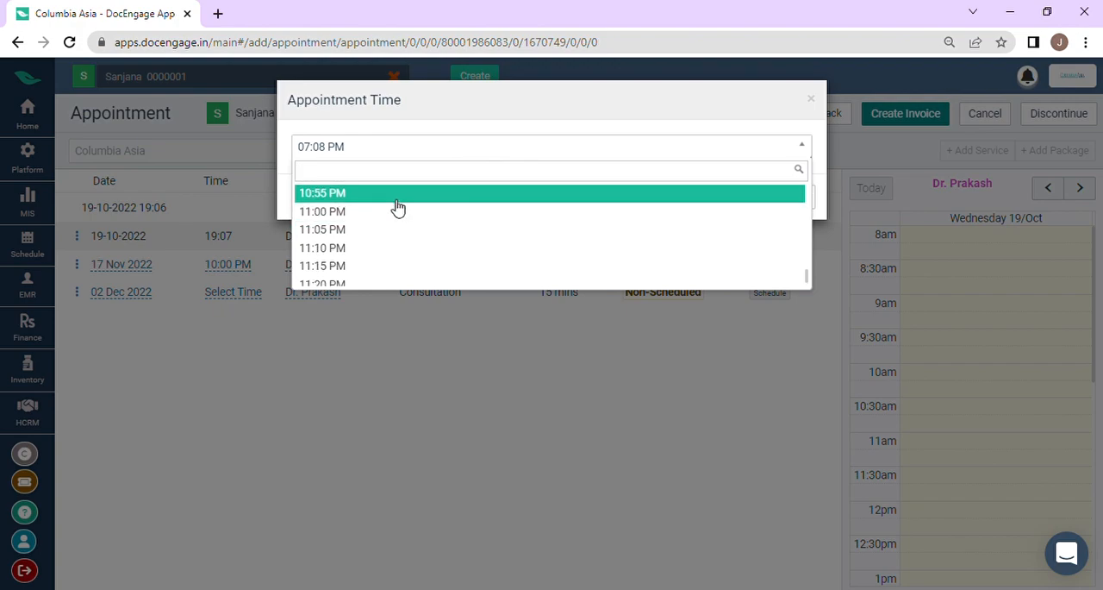
{"action": "left_click", "coordinate": [395, 211]}
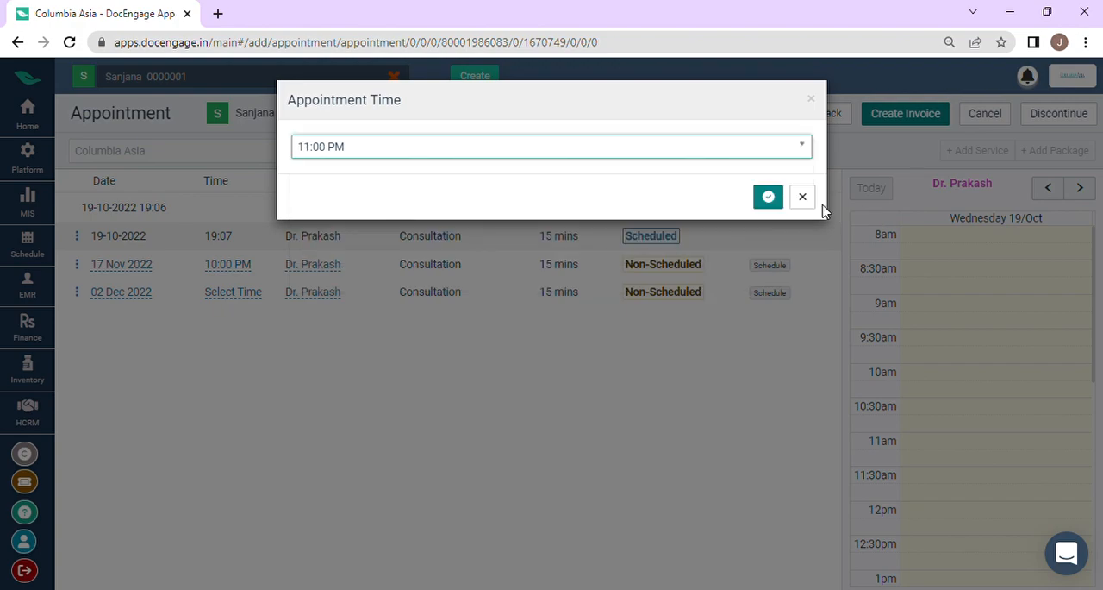
{"action": "left_click", "coordinate": [769, 197]}
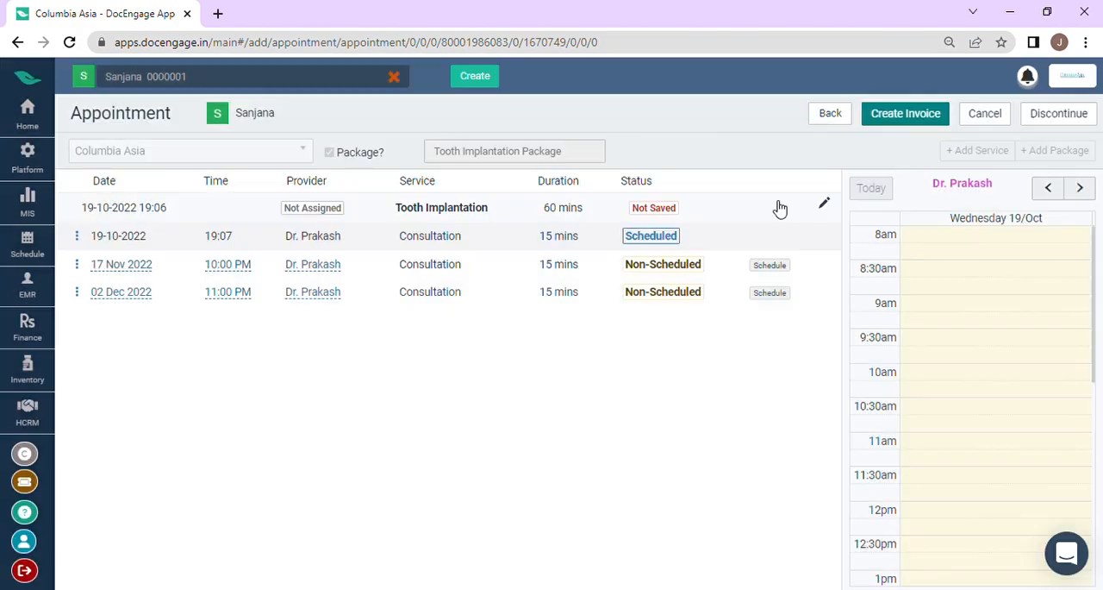
Step: Schedule the 17 Nov 2022 consultation and try to schedule the remaining one
{"action": "left_click", "coordinate": [772, 266]}
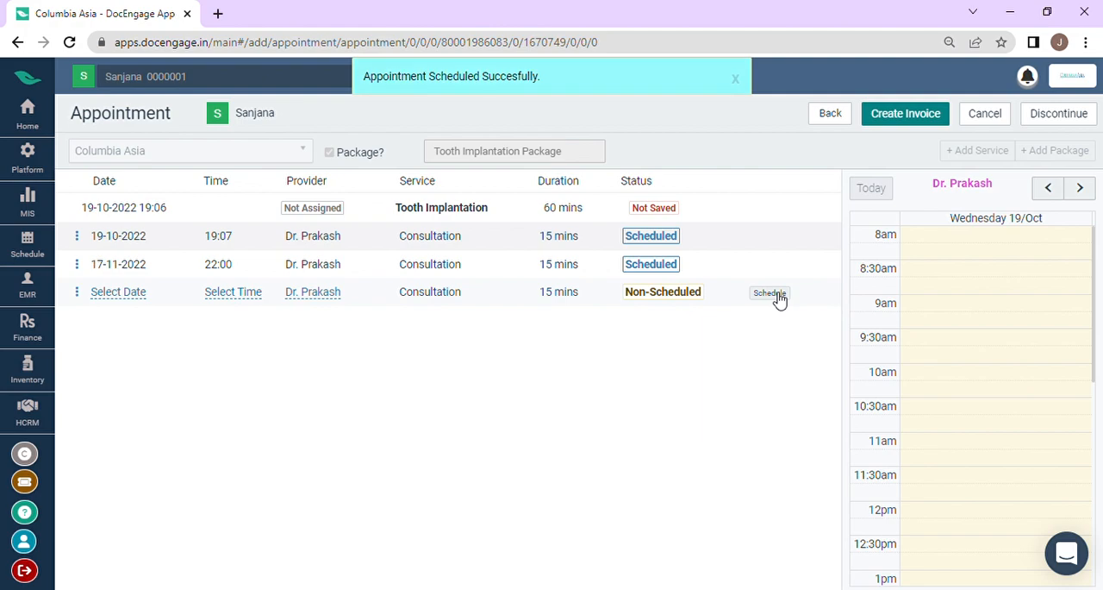
{"action": "left_click", "coordinate": [770, 293]}
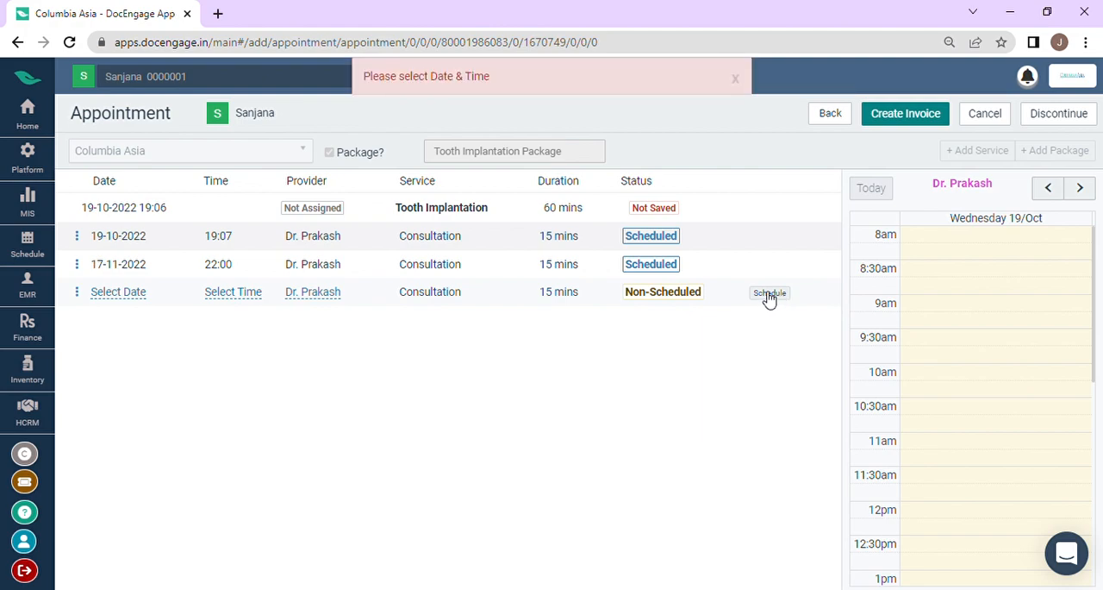
Step: Set the date of the remaining non-scheduled consultation to 02 Dec 2022
{"action": "left_click", "coordinate": [139, 295]}
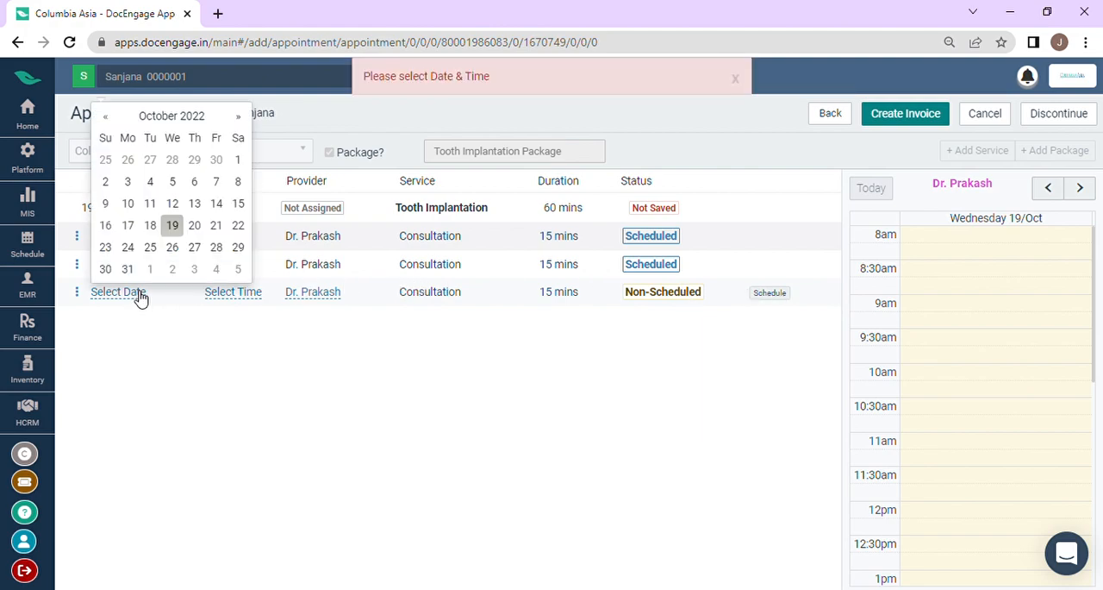
{"action": "left_click", "coordinate": [247, 118]}
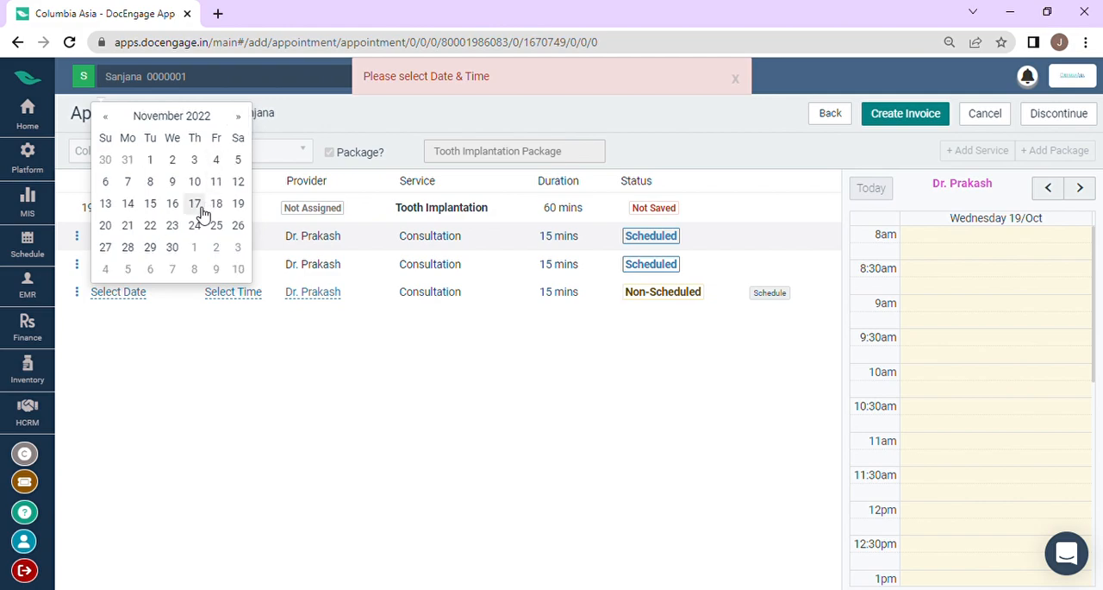
{"action": "left_click", "coordinate": [245, 117]}
{"action": "left_click", "coordinate": [215, 161]}
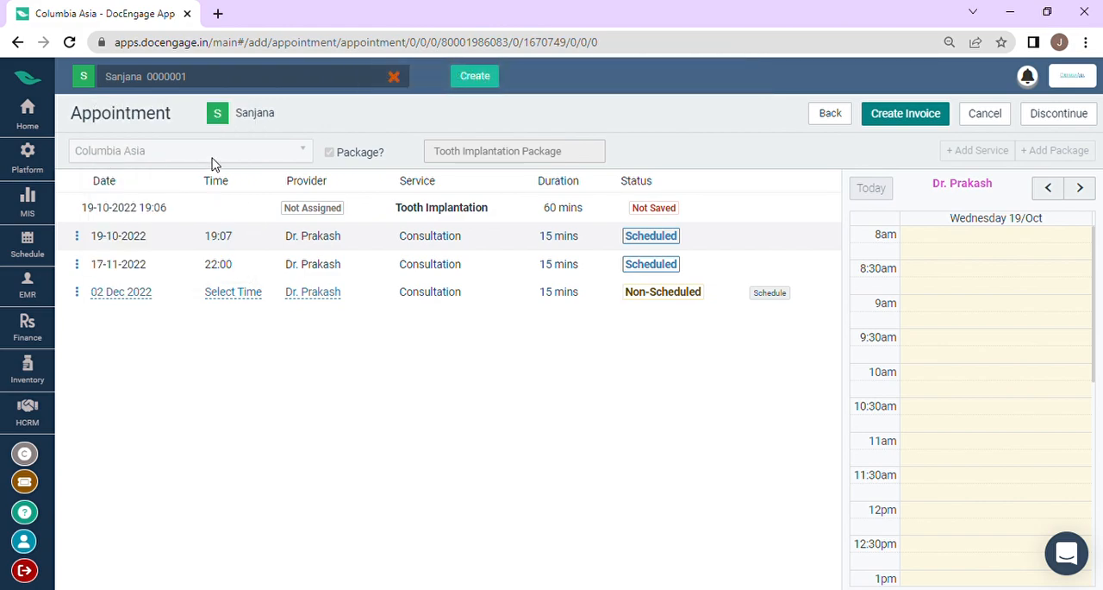
Step: Set the 02 Dec 2022 consultation's appointment time to 11:45 PM and schedule it
{"action": "left_click", "coordinate": [222, 293]}
{"action": "left_click", "coordinate": [408, 148]}
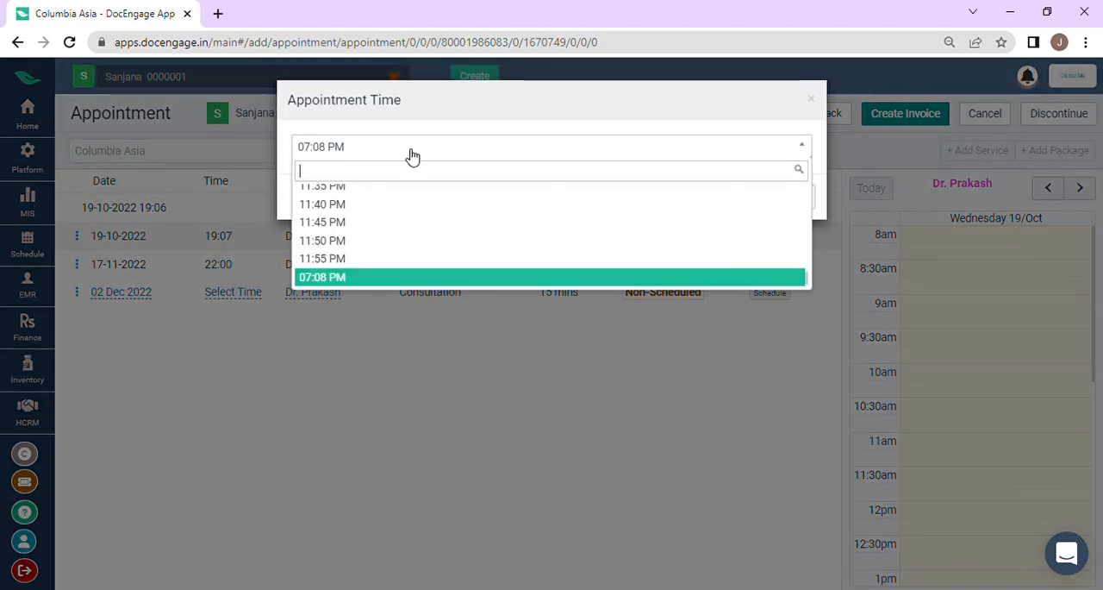
{"action": "left_click", "coordinate": [414, 230]}
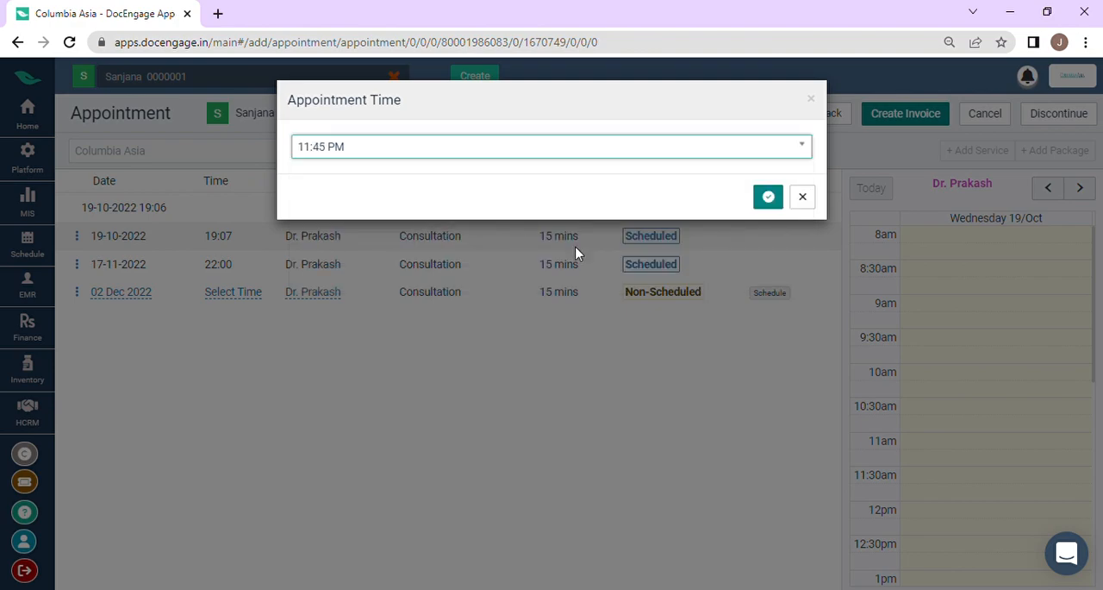
{"action": "left_click", "coordinate": [769, 197]}
{"action": "left_click", "coordinate": [769, 293]}
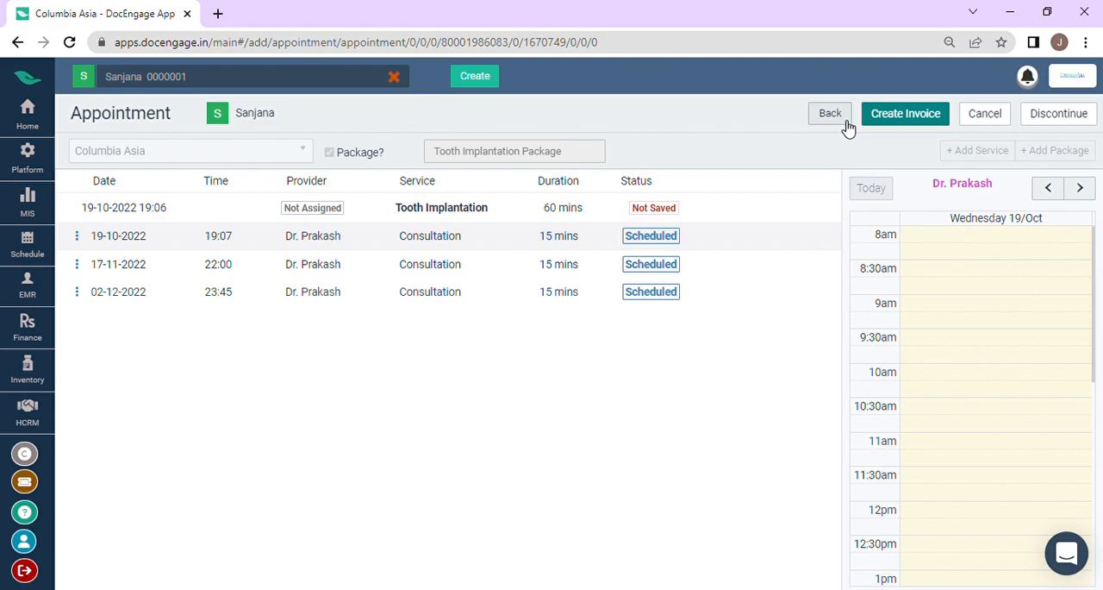
Step: Create and save the invoice for the package's consultations, staying on the appointment page
{"action": "left_click", "coordinate": [899, 117]}
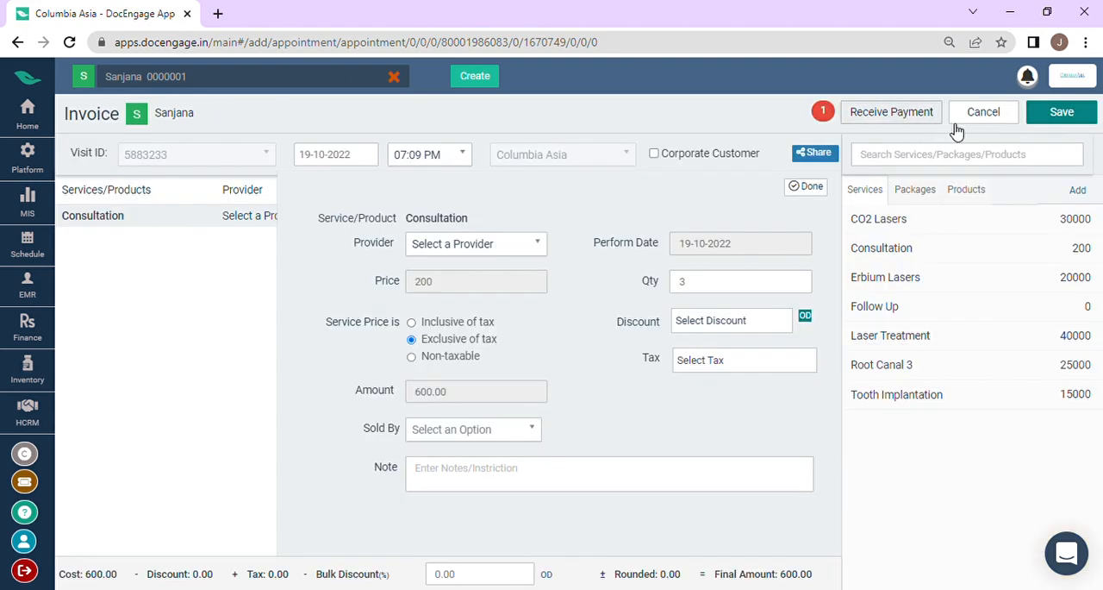
{"action": "left_click", "coordinate": [1063, 113]}
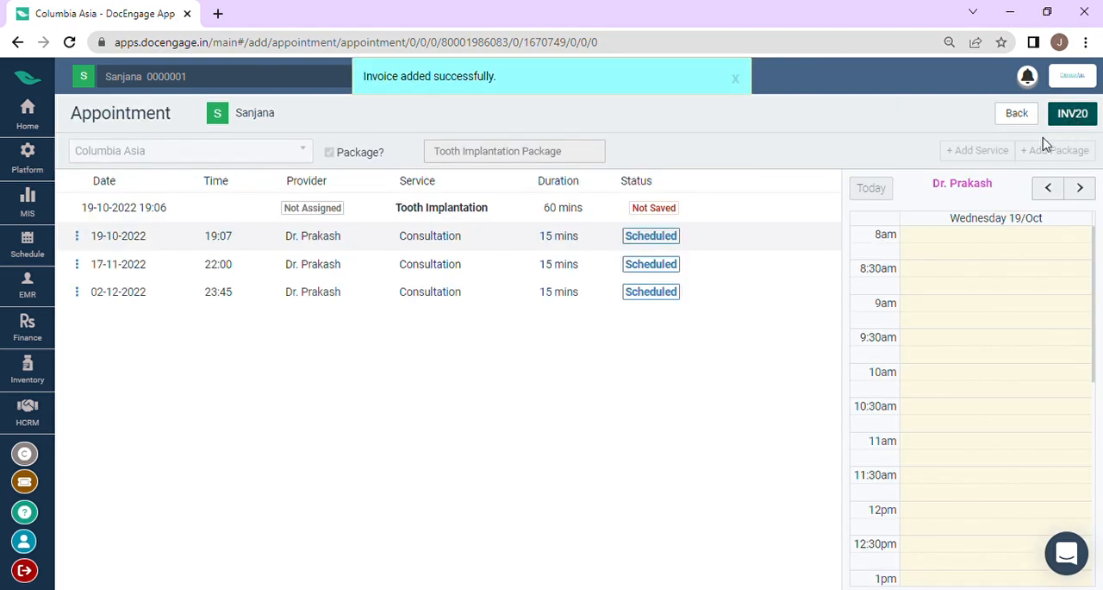
{"action": "left_click", "coordinate": [740, 81]}
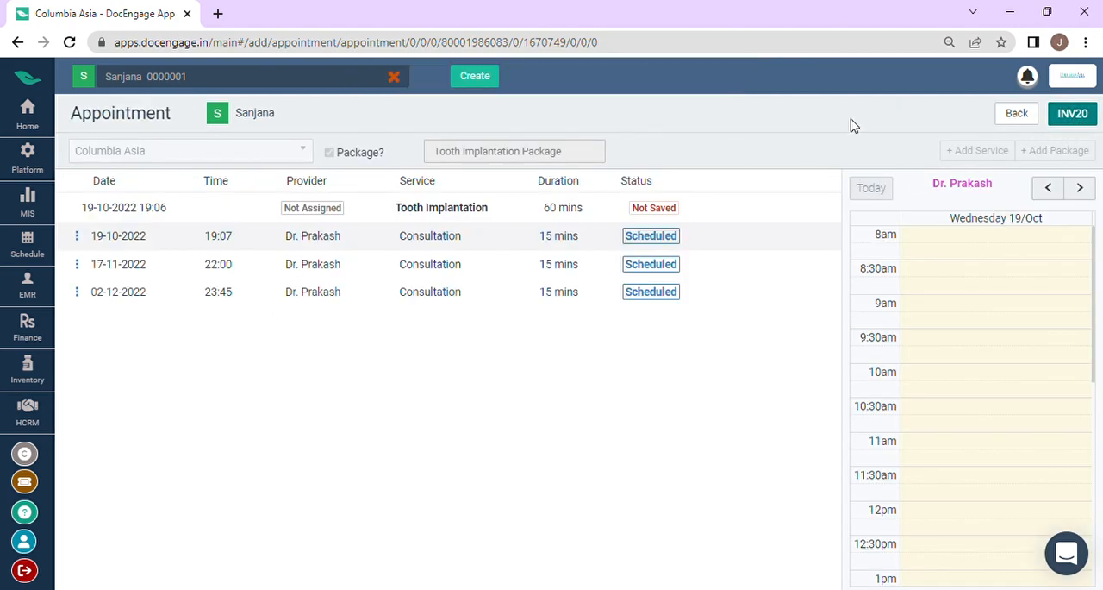
{"action": "left_click", "coordinate": [1017, 119]}
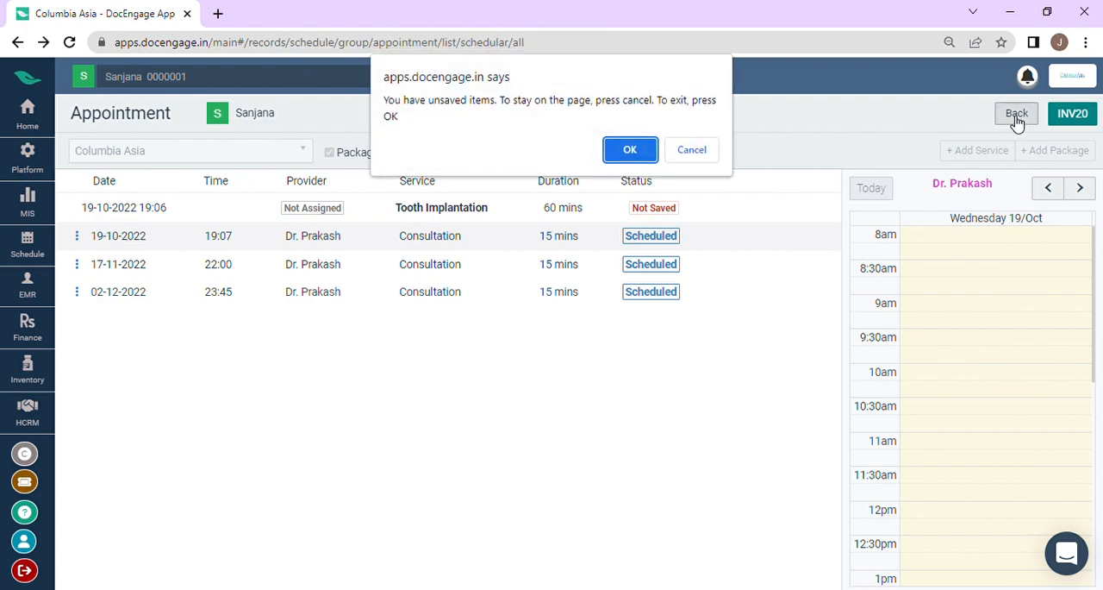
{"action": "left_click", "coordinate": [693, 153]}
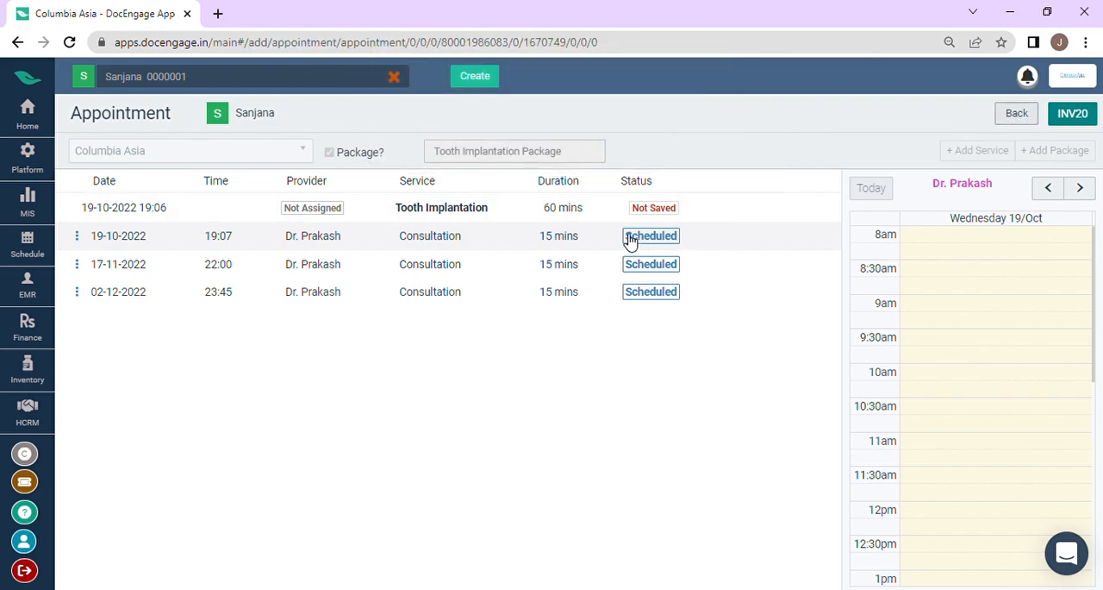
Step: Open the unsaved Tooth Implantation service's details and assign the Rheumatologist doctor as its provider
{"action": "left_click", "coordinate": [756, 215]}
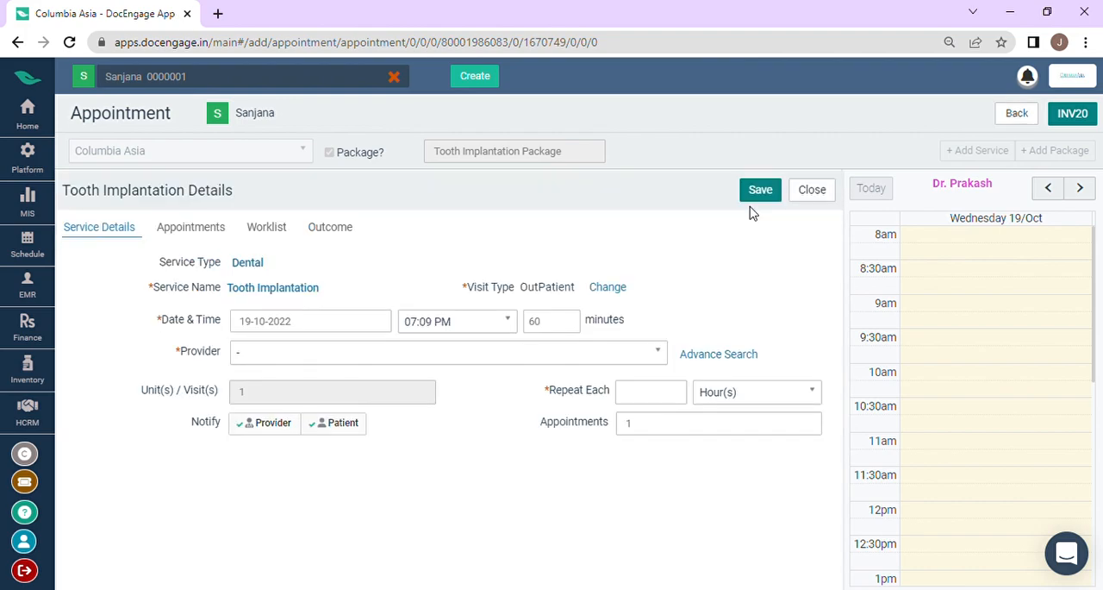
{"action": "left_click", "coordinate": [301, 351]}
{"action": "scroll", "coordinate": [303, 481], "scroll_direction": "down", "scroll_amount": 1}
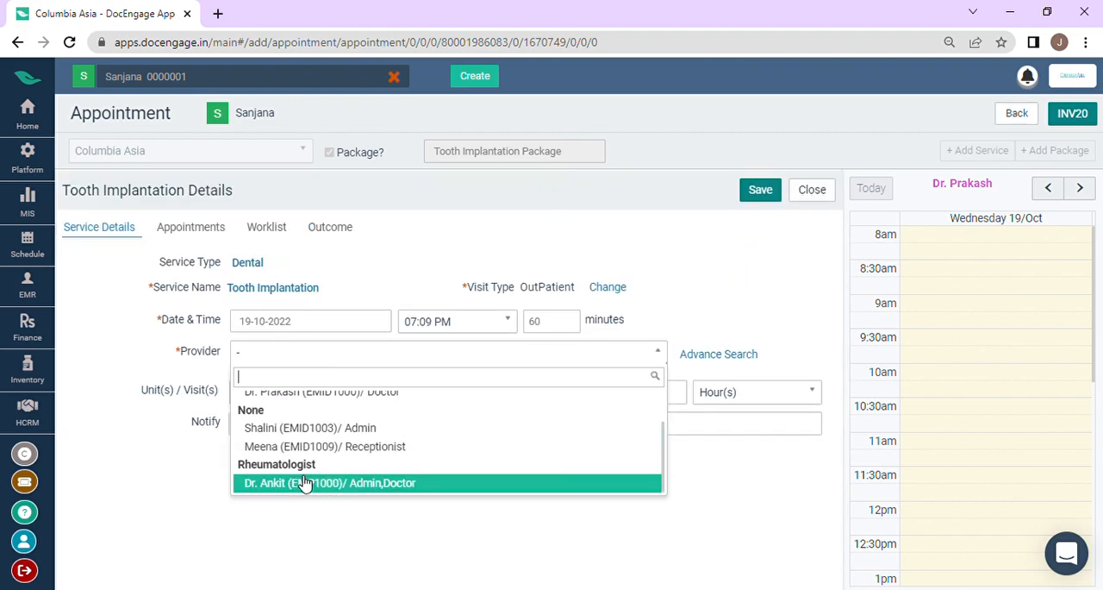
{"action": "left_click", "coordinate": [303, 484]}
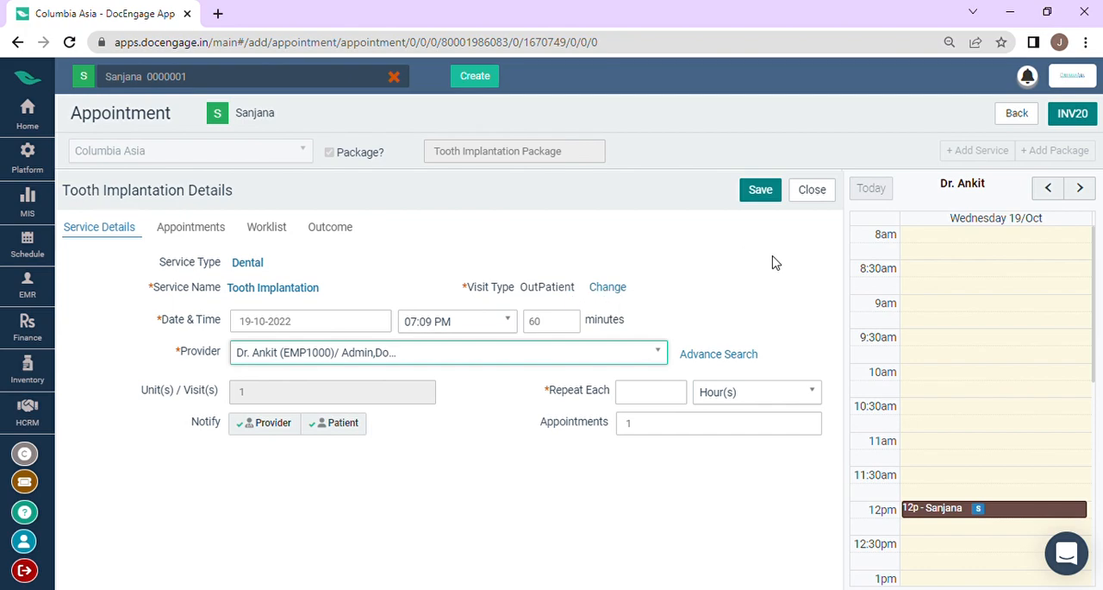
Step: Set the Tooth Implantation service to repeat each 1 Day(s) and try to save it
{"action": "left_click", "coordinate": [642, 403]}
{"action": "left_click", "coordinate": [739, 398]}
{"action": "left_click", "coordinate": [746, 457]}
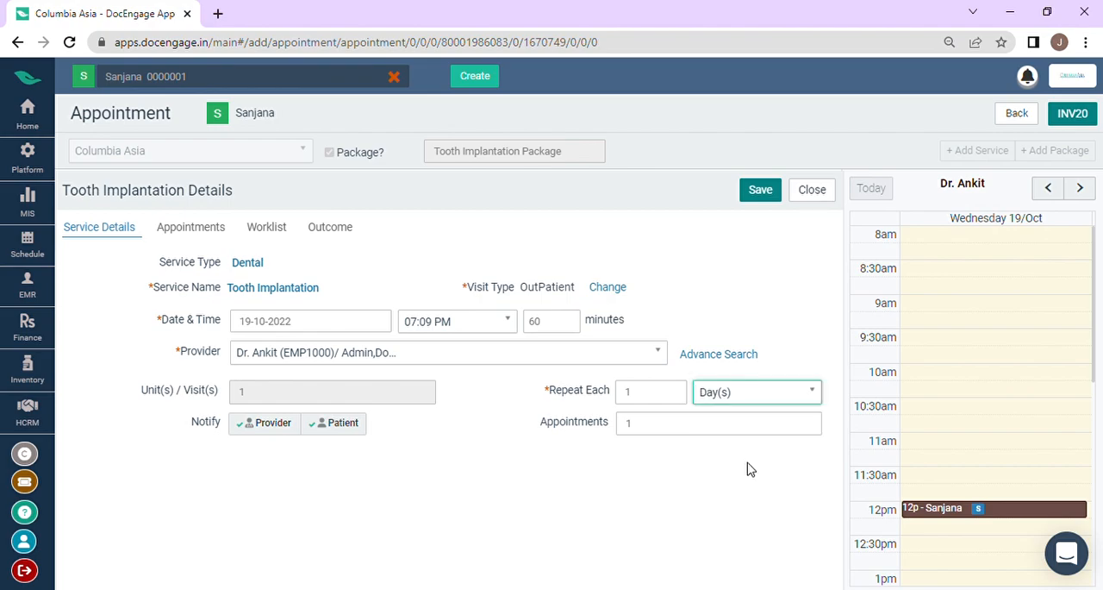
{"action": "left_click", "coordinate": [761, 193]}
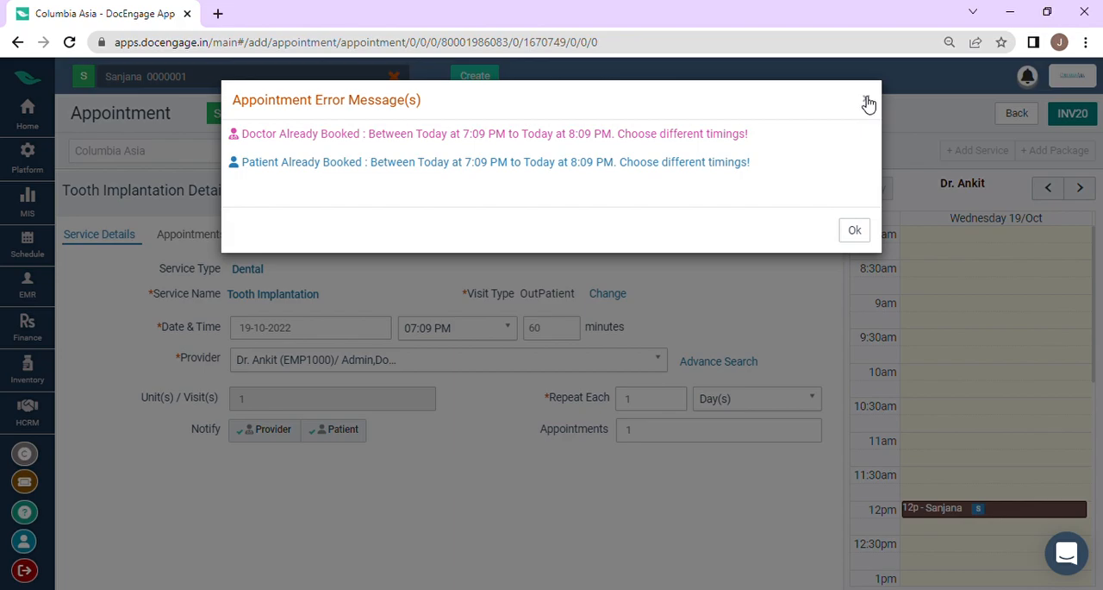
{"action": "left_click", "coordinate": [856, 232]}
Step: Change the Tooth Implantation service's date to 03-01-2023 and save it
{"action": "left_click", "coordinate": [328, 327]}
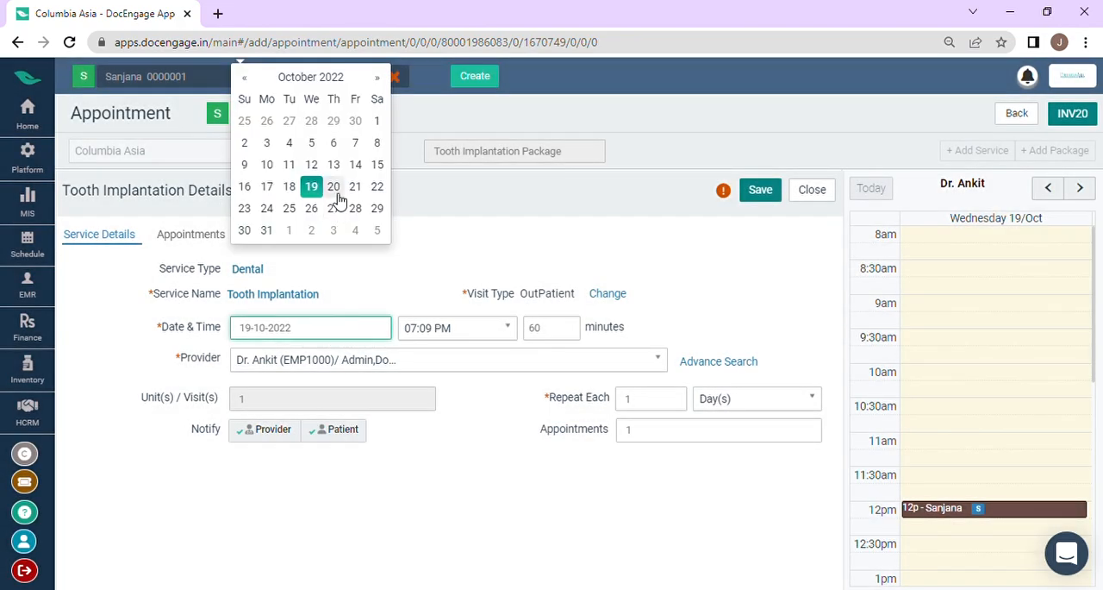
{"action": "left_click", "coordinate": [376, 78]}
{"action": "left_click", "coordinate": [377, 77]}
{"action": "left_click", "coordinate": [377, 78]}
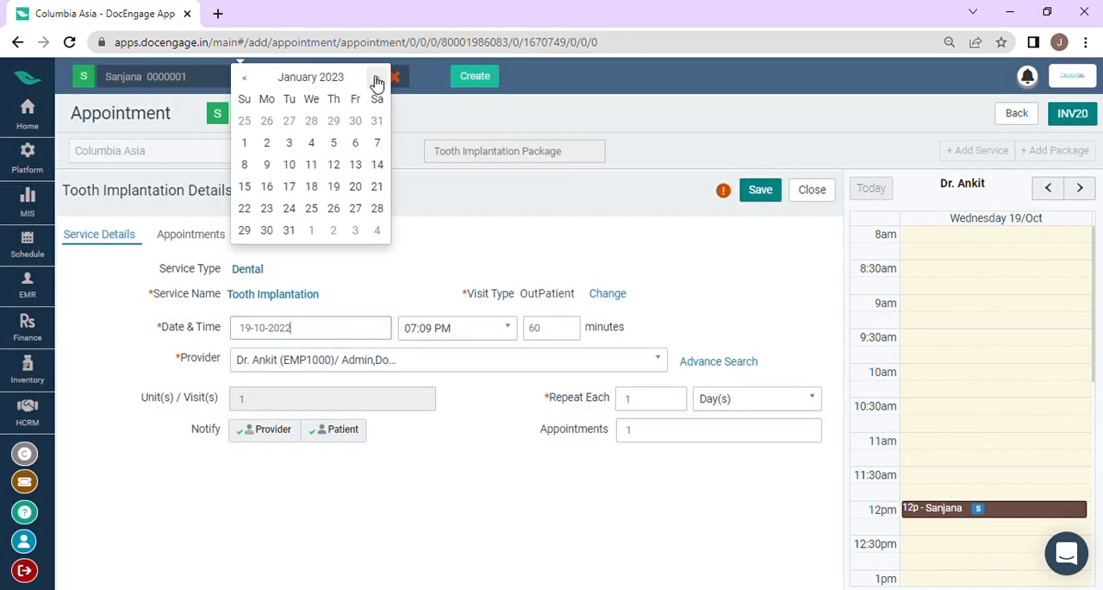
{"action": "left_click", "coordinate": [290, 142]}
{"action": "left_click", "coordinate": [760, 199]}
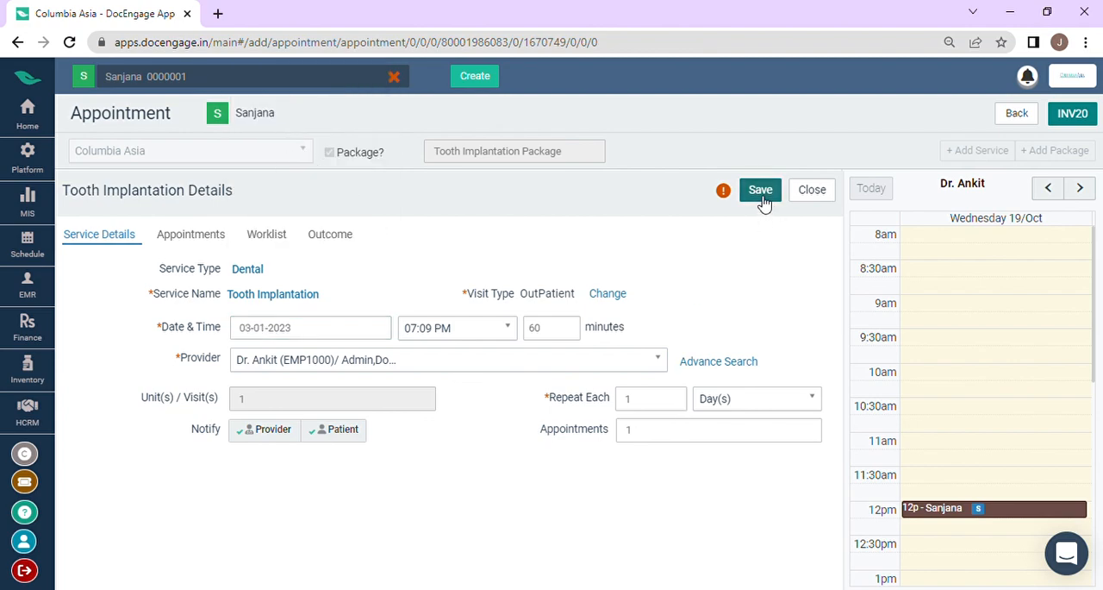
Step: Return to the Packages list and review the session details of the active packages
{"action": "left_click", "coordinate": [1017, 119]}
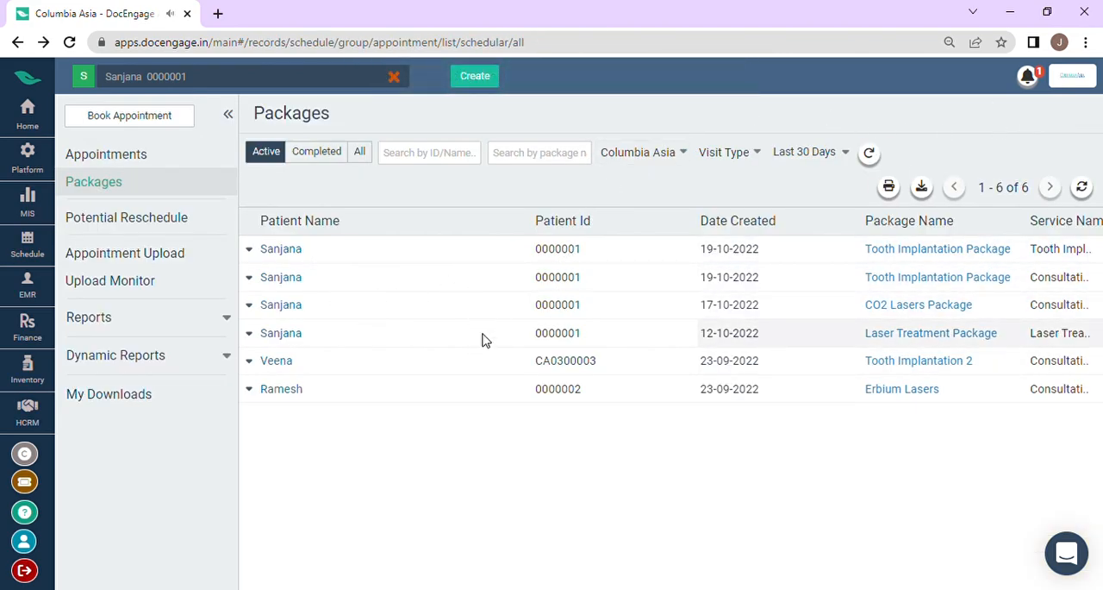
{"action": "scroll", "coordinate": [485, 284], "scroll_direction": "right", "scroll_amount": 5}
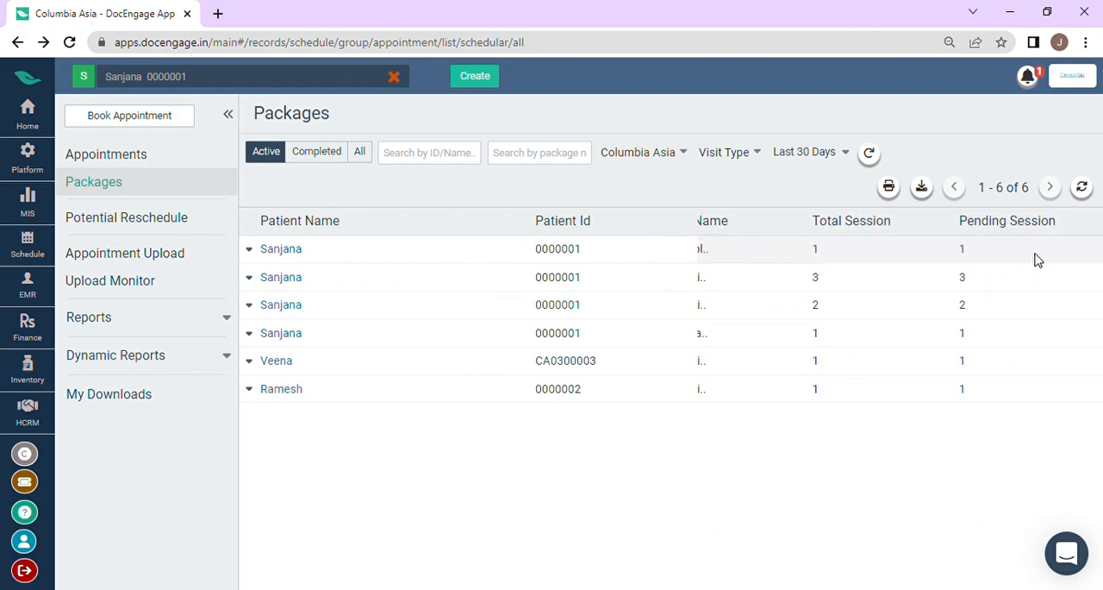
{"action": "scroll", "coordinate": [923, 279], "scroll_direction": "right", "scroll_amount": 3}
{"action": "scroll", "coordinate": [961, 269], "scroll_direction": "right", "scroll_amount": 5}
{"action": "scroll", "coordinate": [998, 300], "scroll_direction": "right", "scroll_amount": 3}
{"action": "scroll", "coordinate": [996, 299], "scroll_direction": "left", "scroll_amount": 6}
{"action": "scroll", "coordinate": [987, 298], "scroll_direction": "left", "scroll_amount": 5}
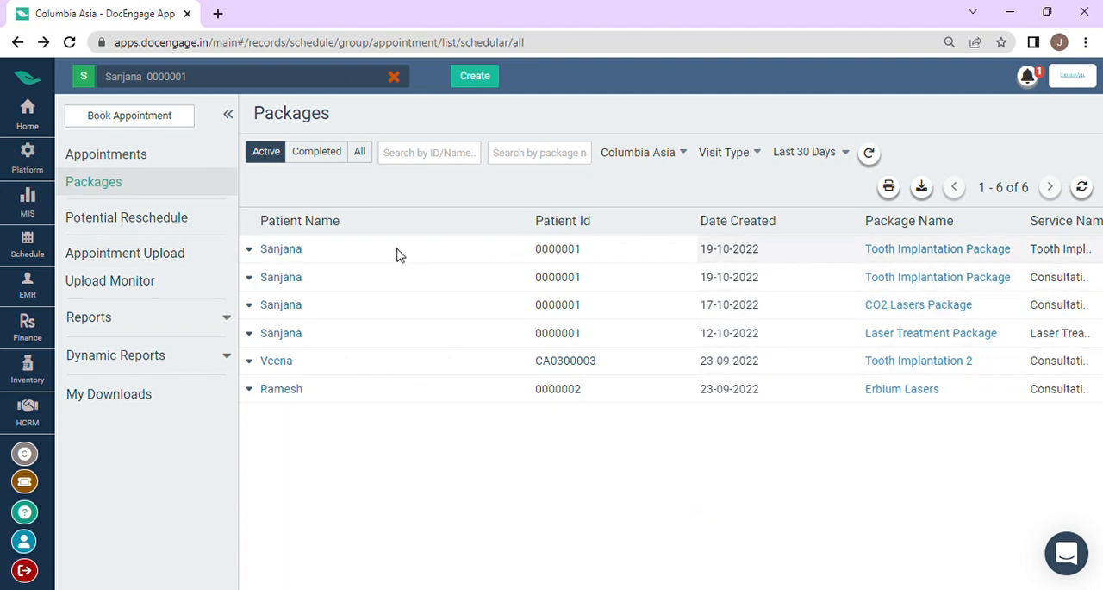
Step: Go to Potential Reschedule, clear the selected patient and start a mass reschedule
{"action": "left_click", "coordinate": [170, 221]}
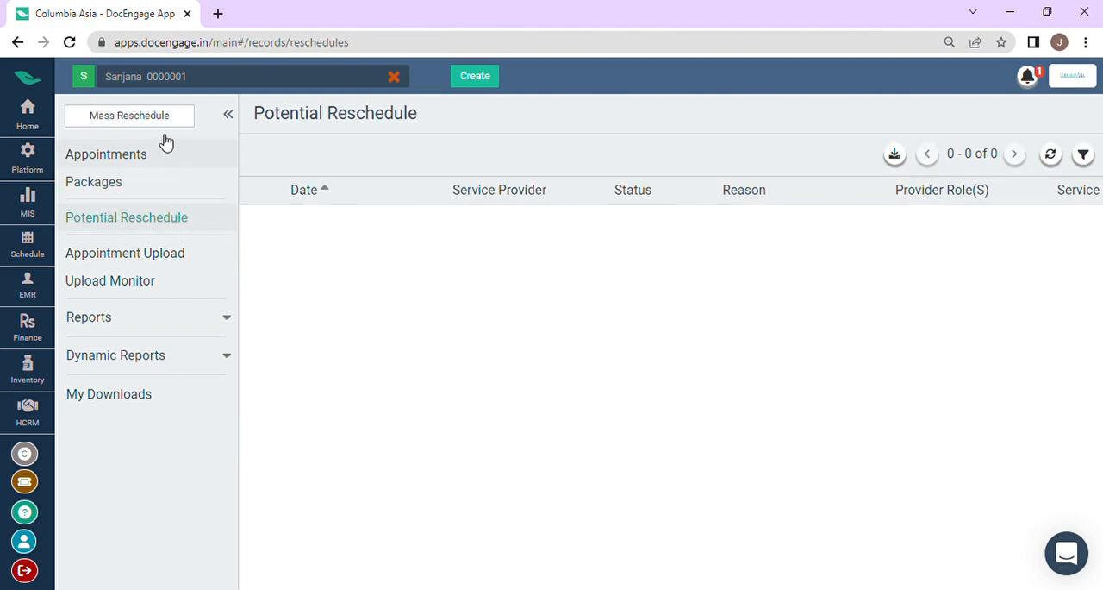
{"action": "left_click", "coordinate": [394, 77]}
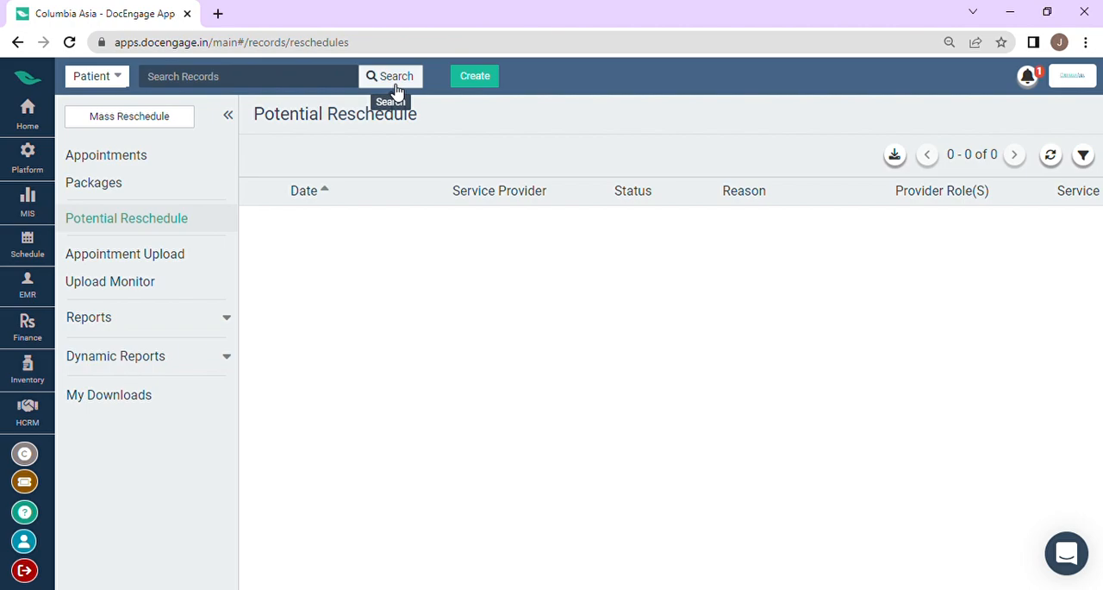
{"action": "left_click", "coordinate": [134, 121]}
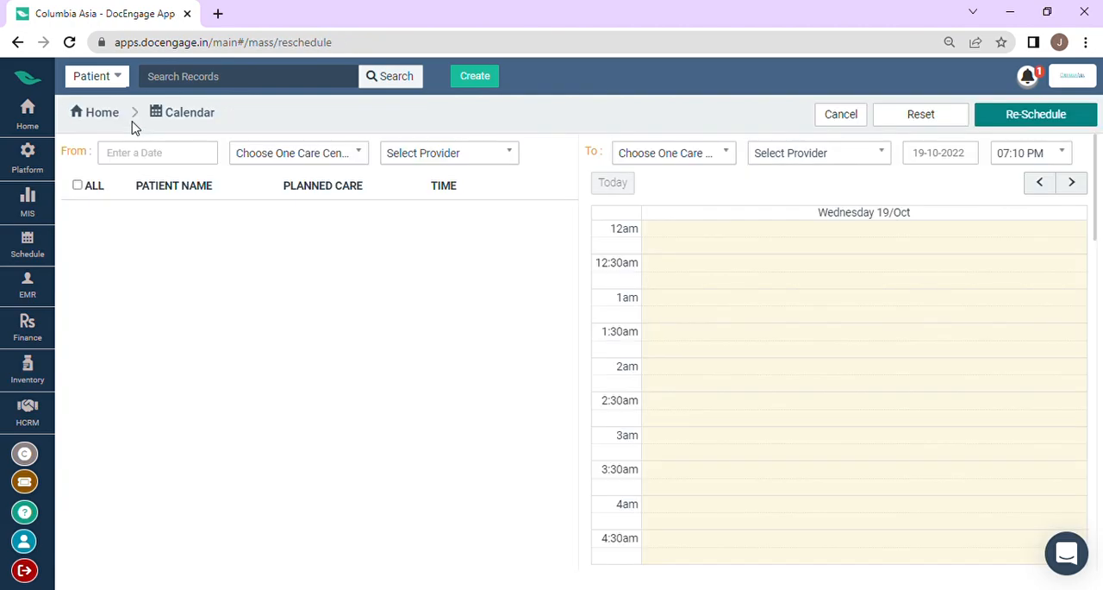
Step: Set the reschedule source to 19-10-2022, Columbia Asia and the General Physician doctor, and select the 19:07 consultation
{"action": "left_click", "coordinate": [182, 164]}
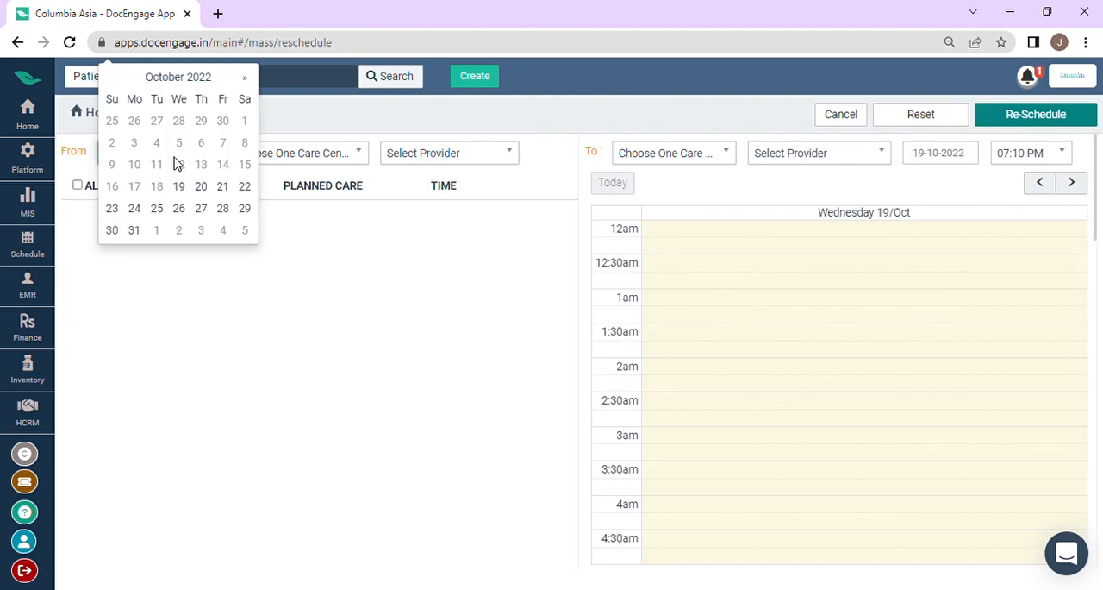
{"action": "left_click", "coordinate": [189, 187]}
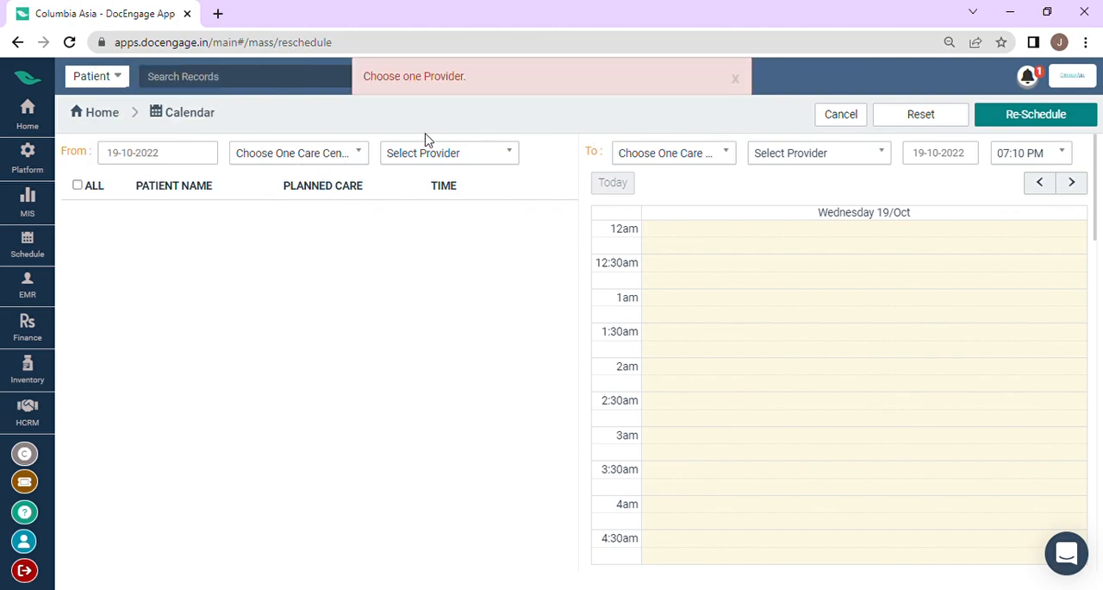
{"action": "left_click", "coordinate": [365, 157]}
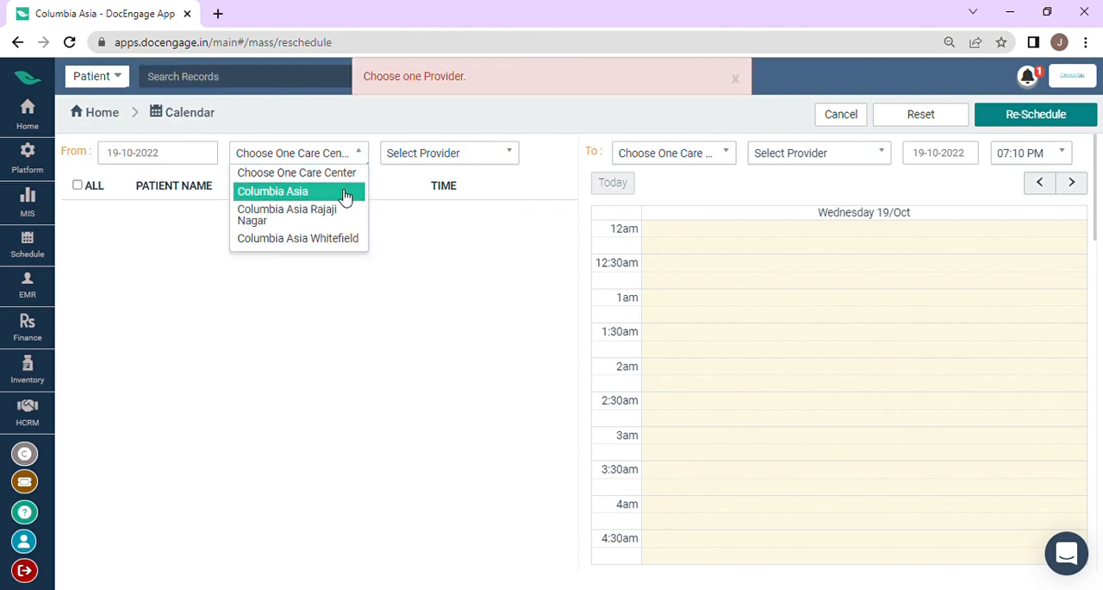
{"action": "left_click", "coordinate": [344, 195]}
{"action": "left_click", "coordinate": [417, 157]}
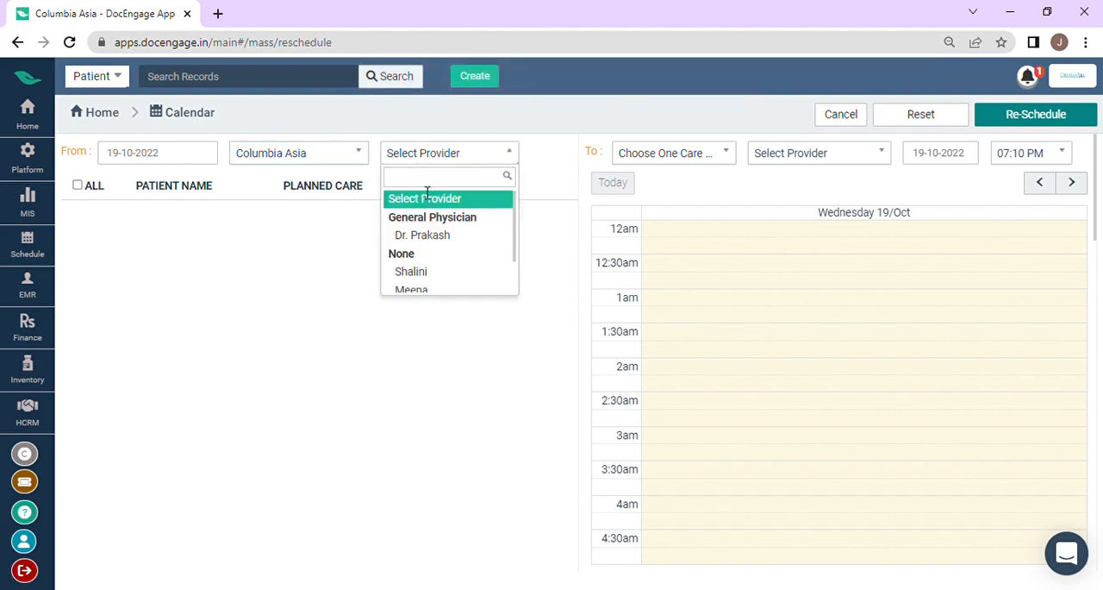
{"action": "left_click", "coordinate": [425, 237]}
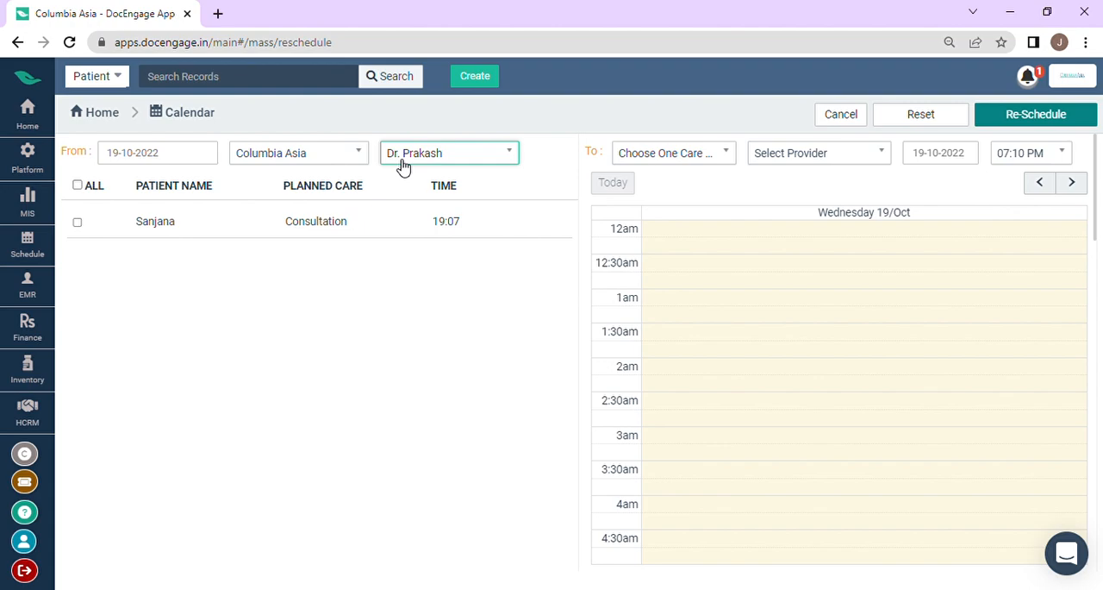
{"action": "left_click", "coordinate": [77, 224]}
Step: Set the reschedule destination to the Columbia Asia Whitefield care center, the Rheumatologist doctor and 20-10-2022
{"action": "left_click", "coordinate": [649, 151]}
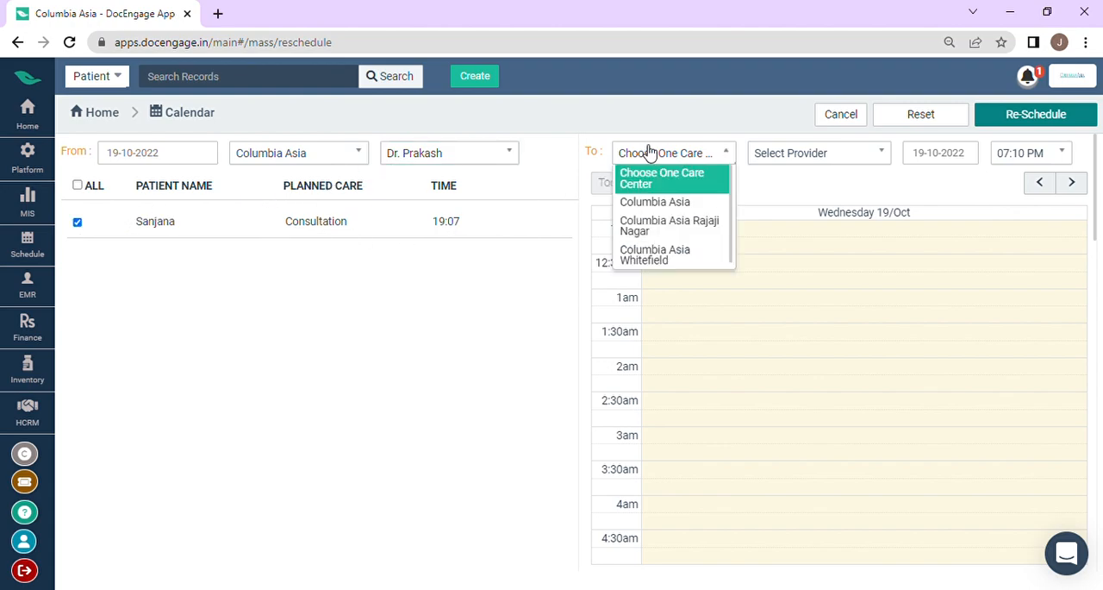
{"action": "left_click", "coordinate": [669, 261]}
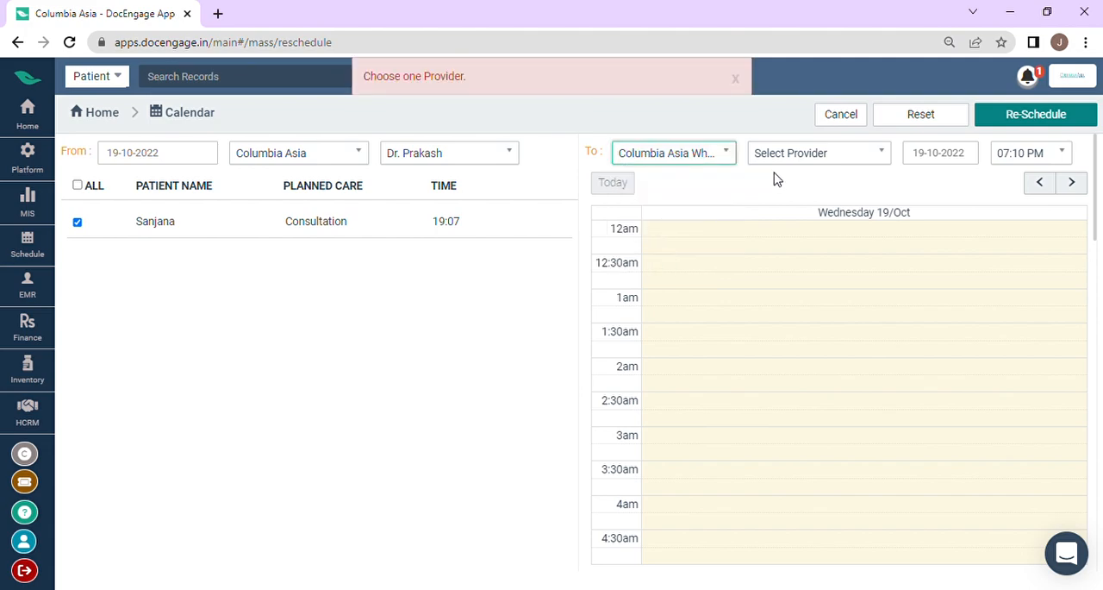
{"action": "left_click", "coordinate": [791, 159]}
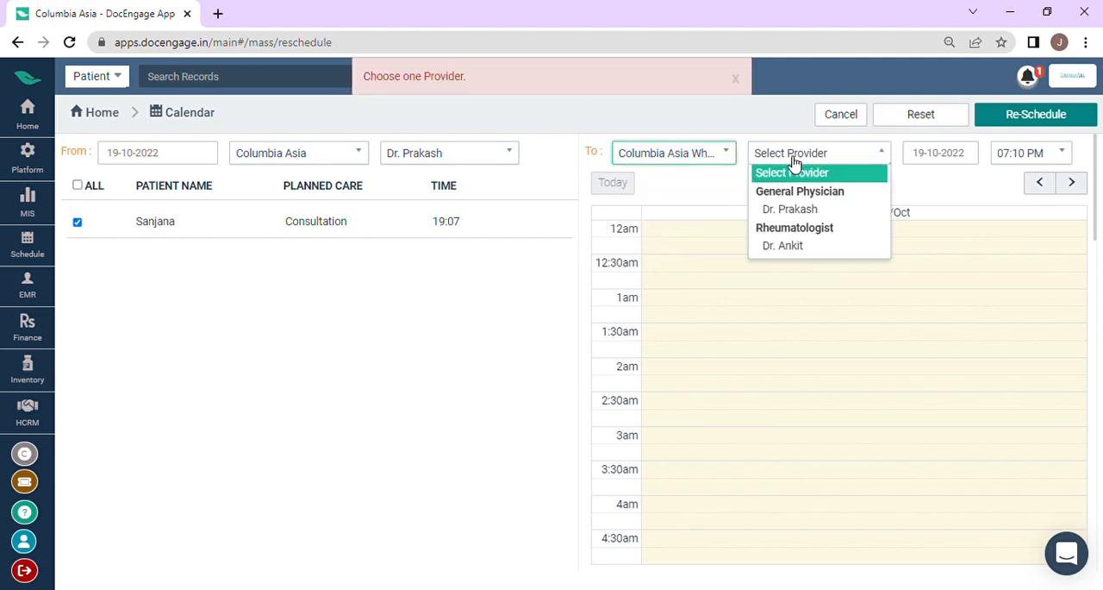
{"action": "left_click", "coordinate": [804, 247]}
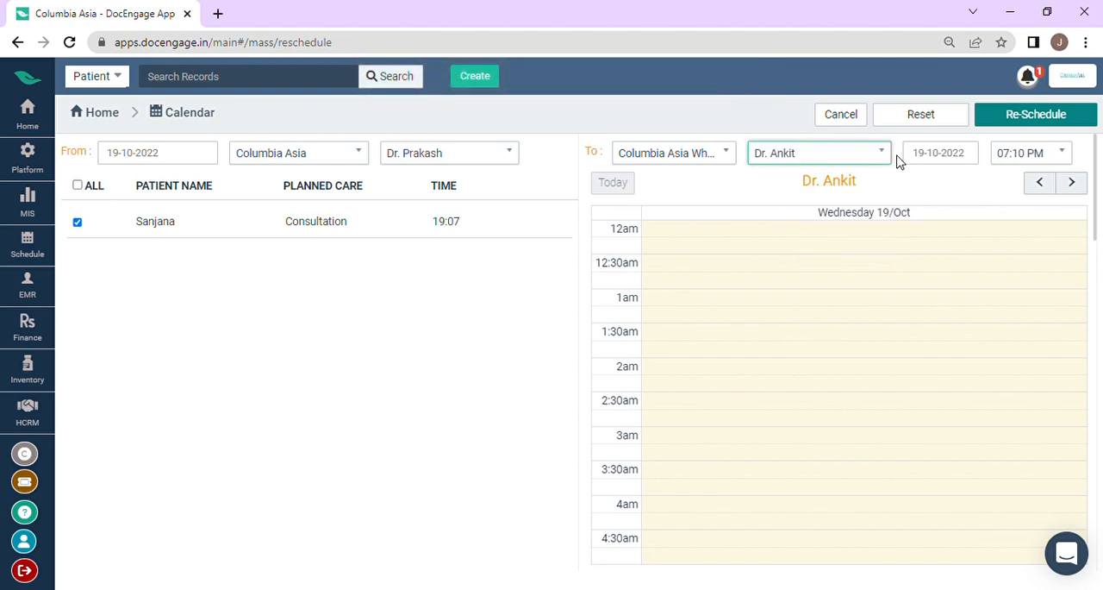
{"action": "left_click", "coordinate": [942, 160]}
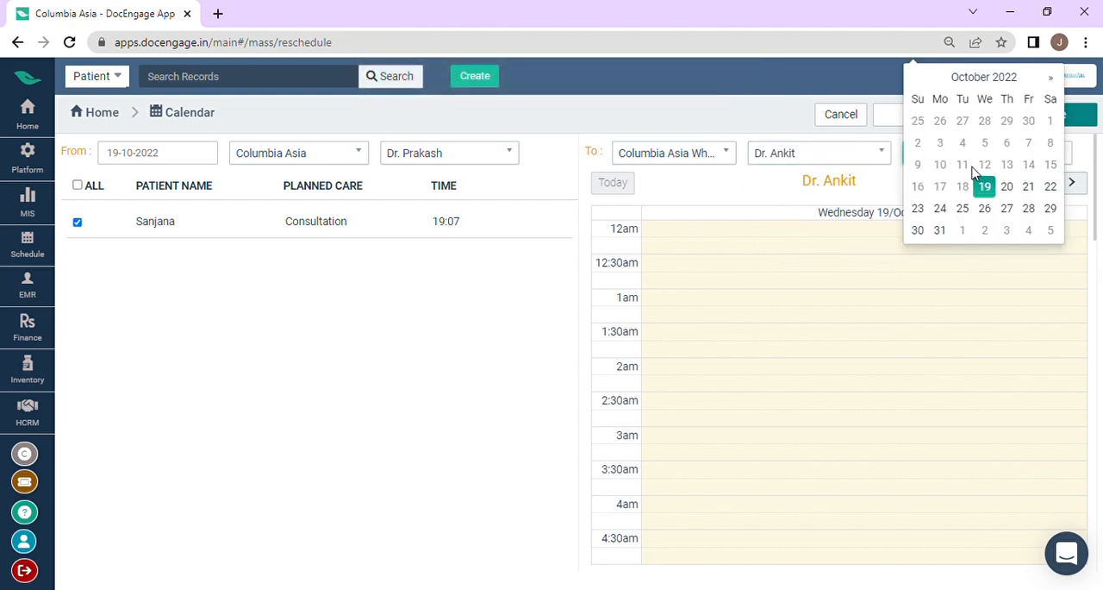
{"action": "left_click", "coordinate": [1007, 187]}
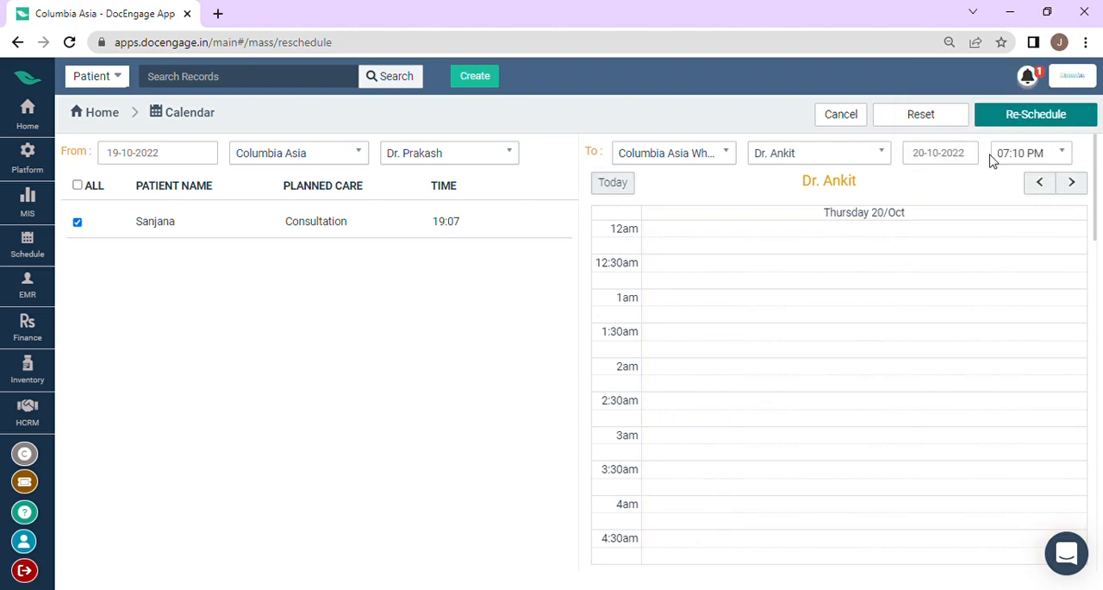
Step: Set the new time to 11:00 PM, reschedule the selected consultation and exit the mass reschedule
{"action": "left_click", "coordinate": [1015, 156]}
{"action": "scroll", "coordinate": [1030, 267], "scroll_direction": "down", "scroll_amount": 3}
{"action": "scroll", "coordinate": [1030, 271], "scroll_direction": "down", "scroll_amount": 8}
{"action": "scroll", "coordinate": [1030, 255], "scroll_direction": "up", "scroll_amount": 2}
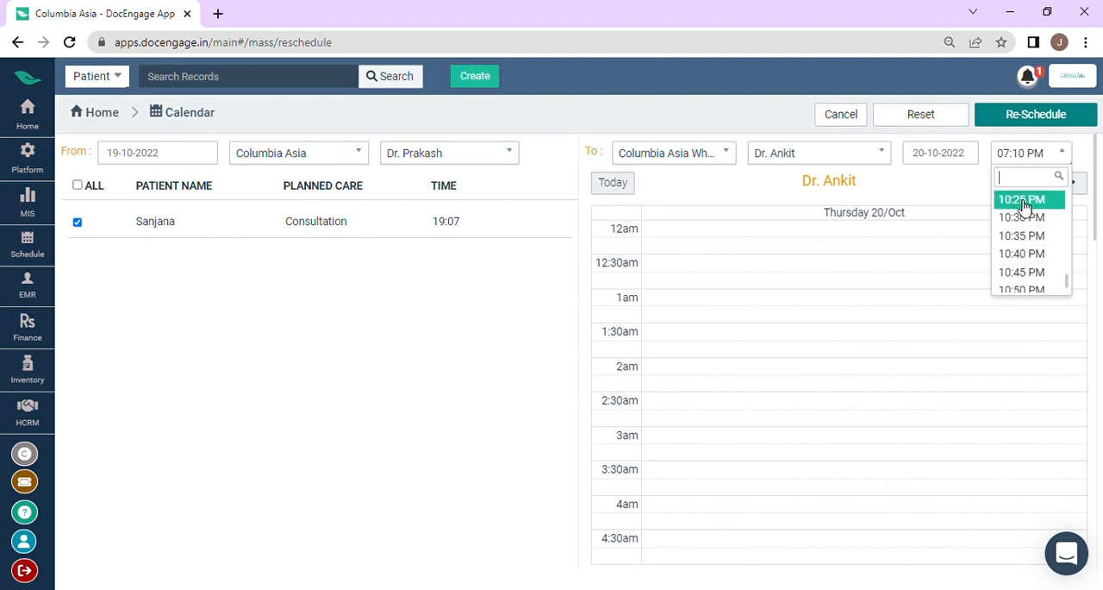
{"action": "scroll", "coordinate": [1030, 274], "scroll_direction": "down", "scroll_amount": 1}
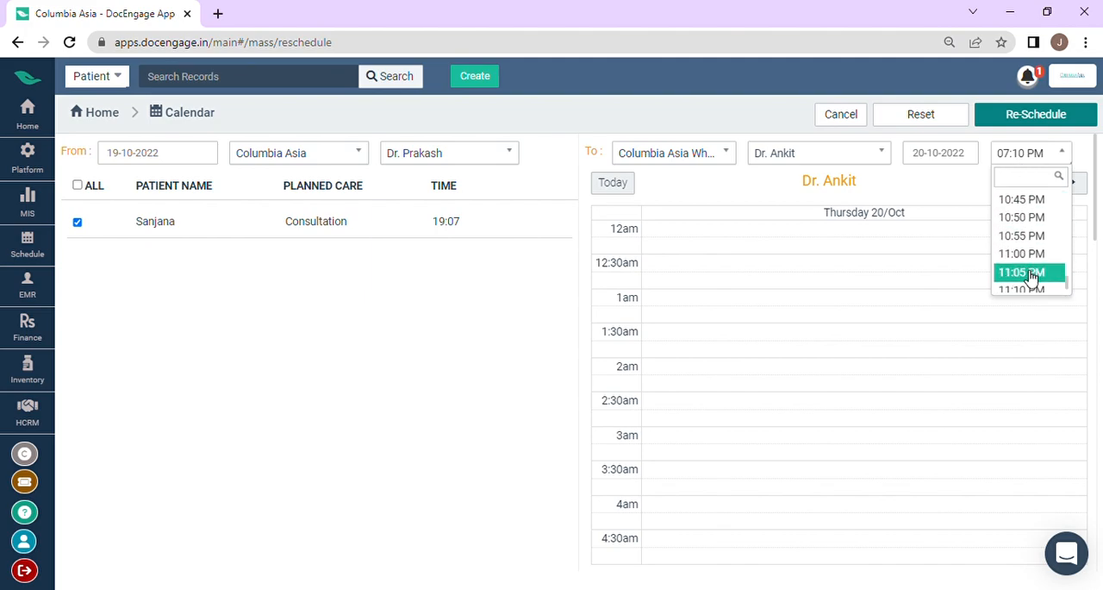
{"action": "left_click", "coordinate": [1032, 274]}
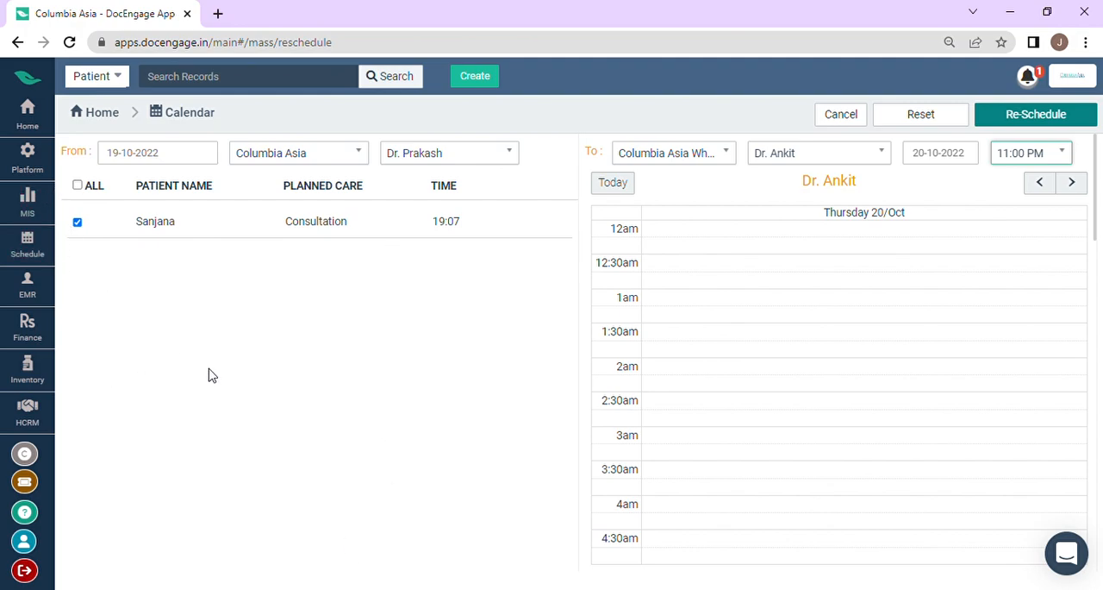
{"action": "left_click", "coordinate": [1017, 126]}
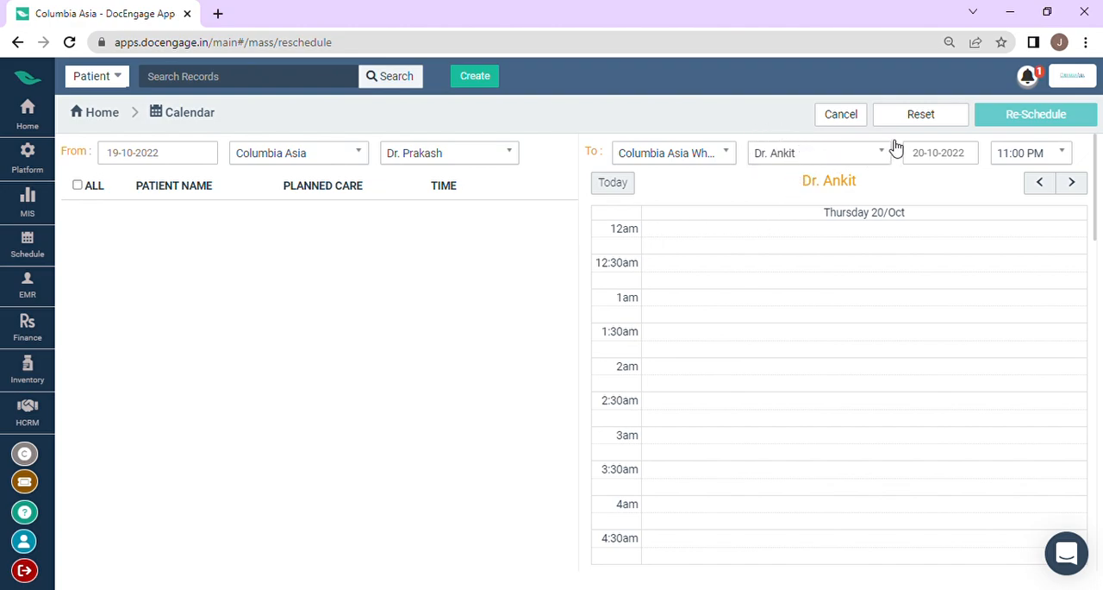
{"action": "left_click", "coordinate": [850, 128]}
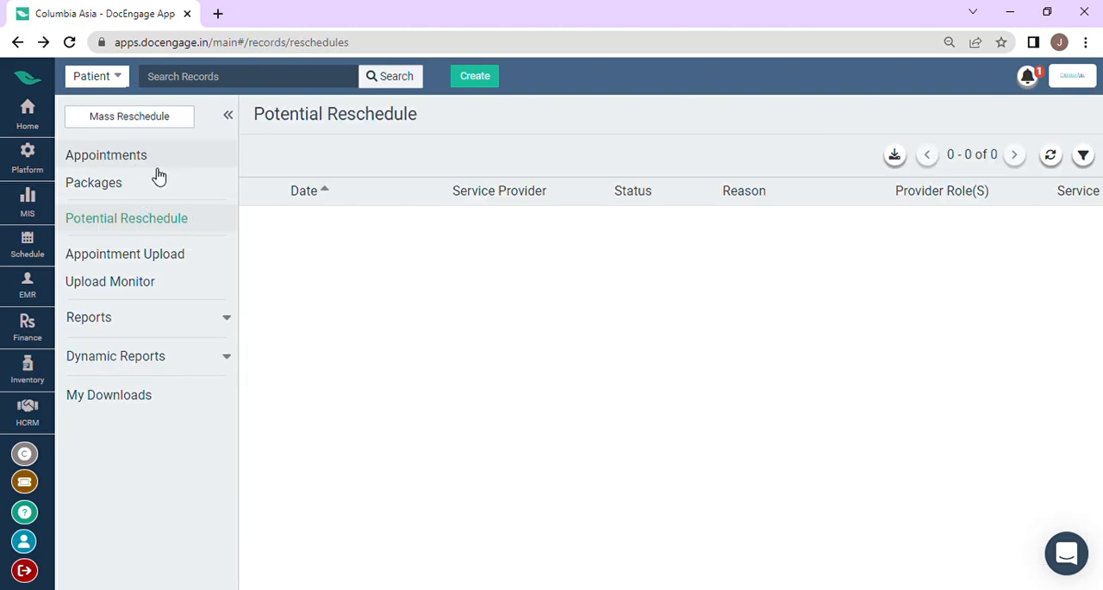
Step: Review the Appointment Upload instructions and the appointment Upload Monitor
{"action": "left_click", "coordinate": [144, 260]}
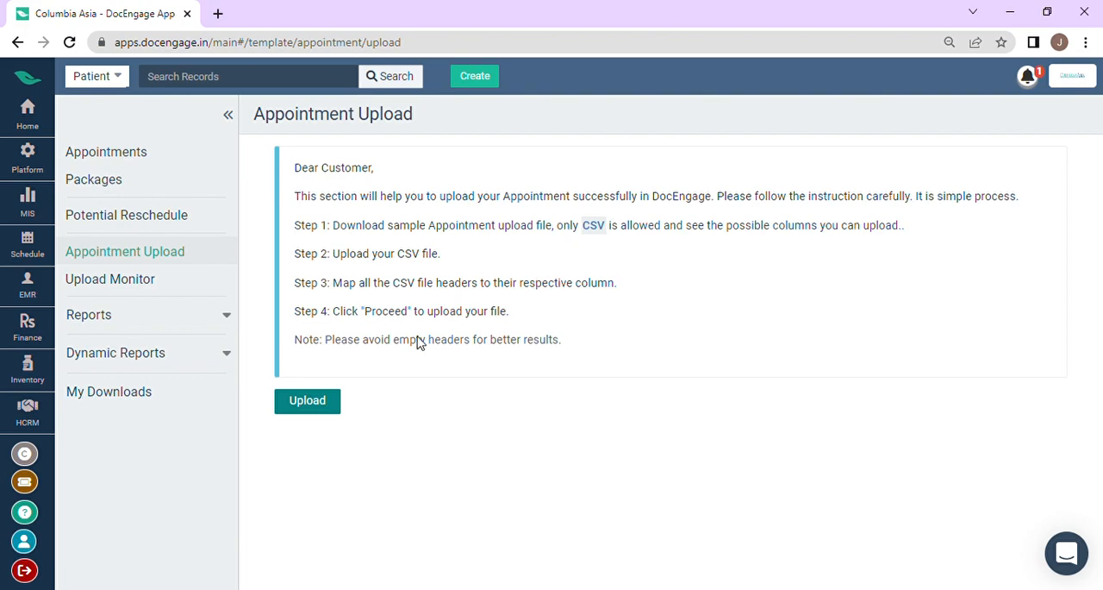
{"action": "left_click", "coordinate": [149, 284]}
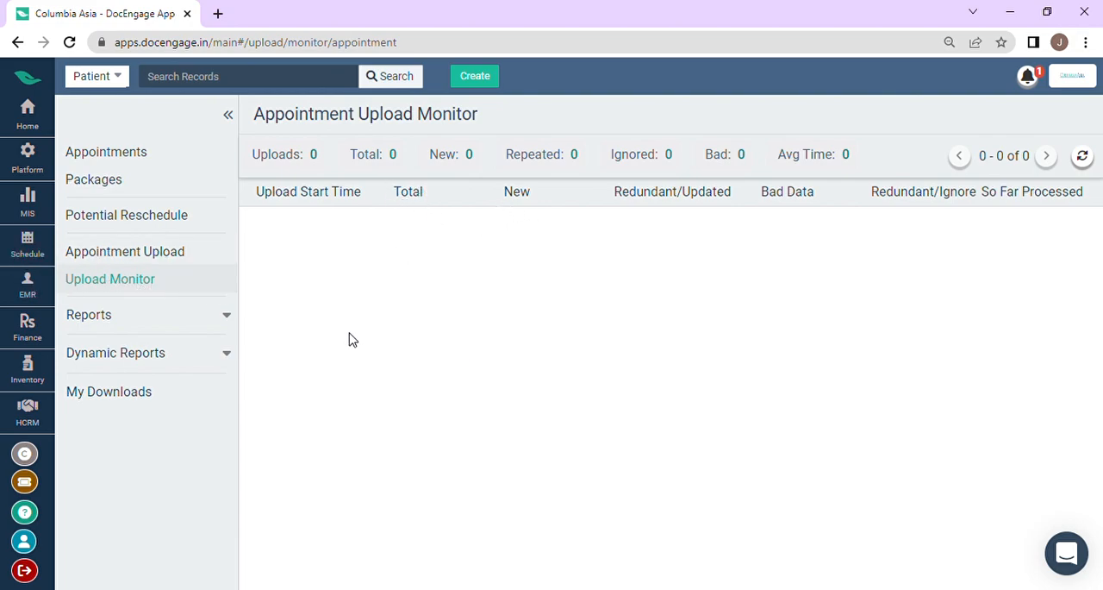
Step: Open the Appointment Summary report and review Appointments by Doctor as a list and as a graph
{"action": "left_click", "coordinate": [169, 329]}
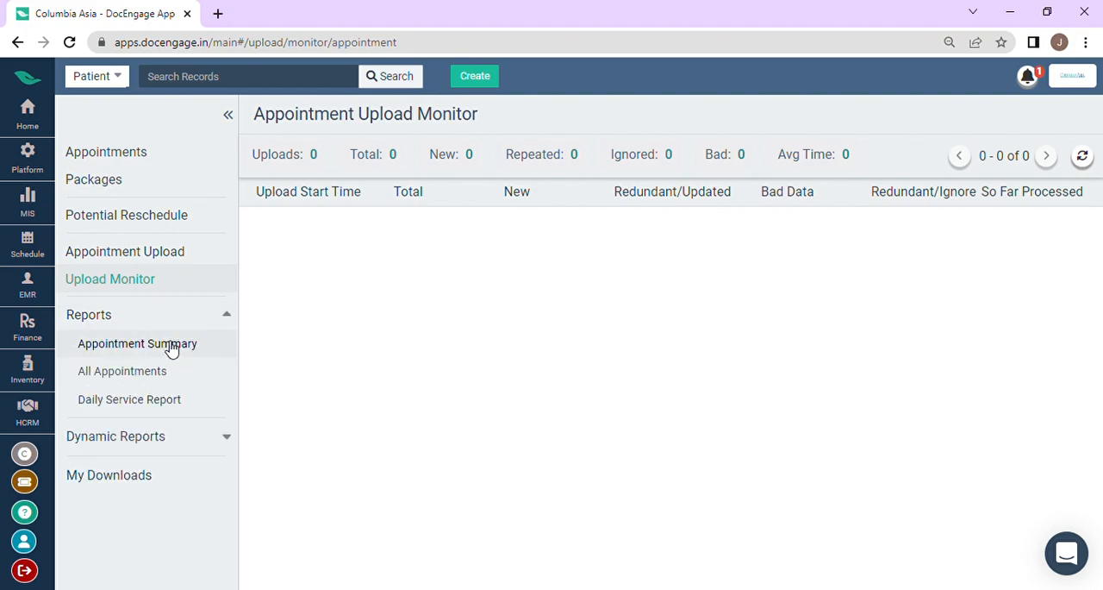
{"action": "left_click", "coordinate": [171, 346]}
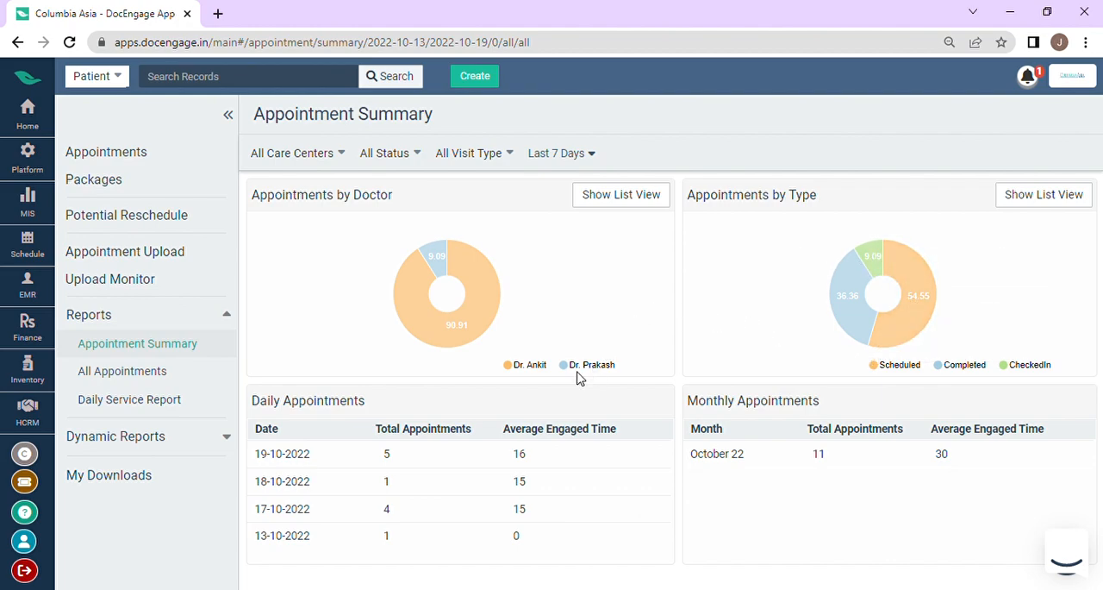
{"action": "left_click", "coordinate": [655, 207]}
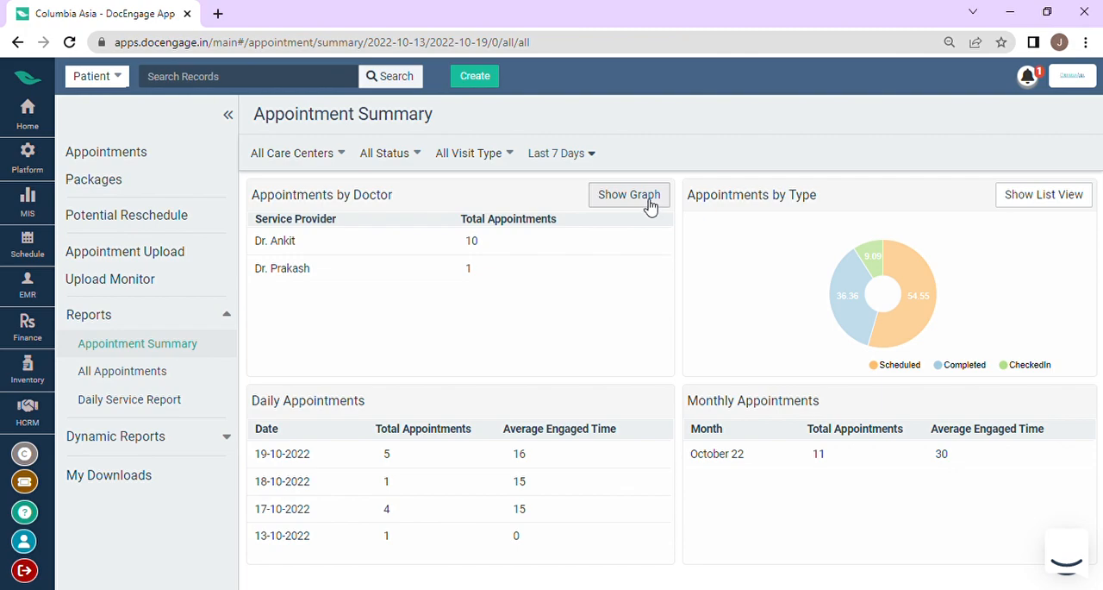
{"action": "left_click", "coordinate": [651, 207]}
{"action": "mouse_move", "coordinate": [492, 298]}
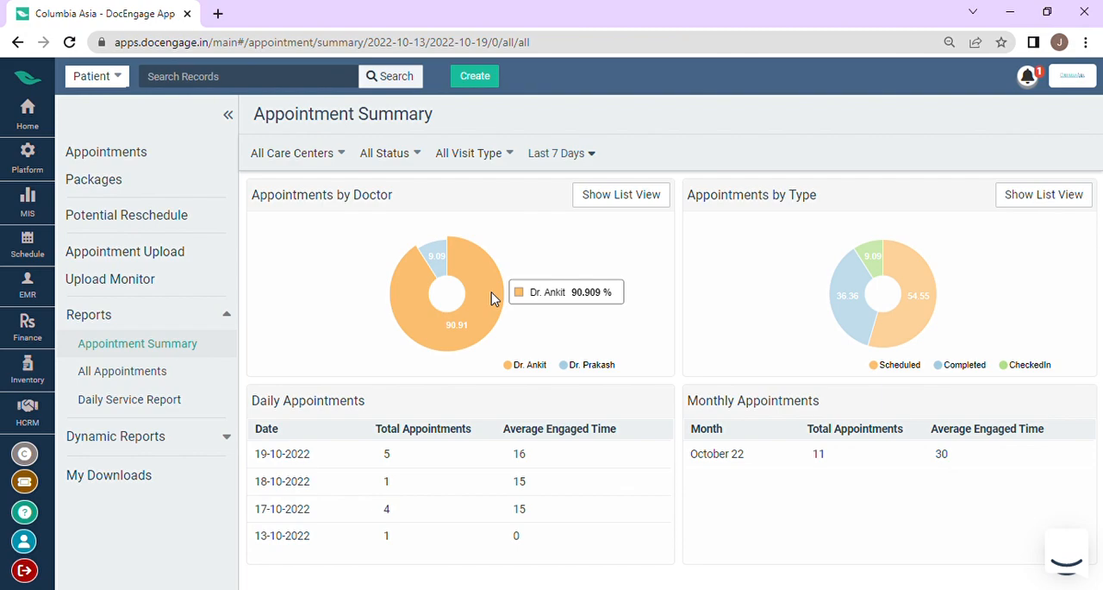
{"action": "mouse_move", "coordinate": [431, 263]}
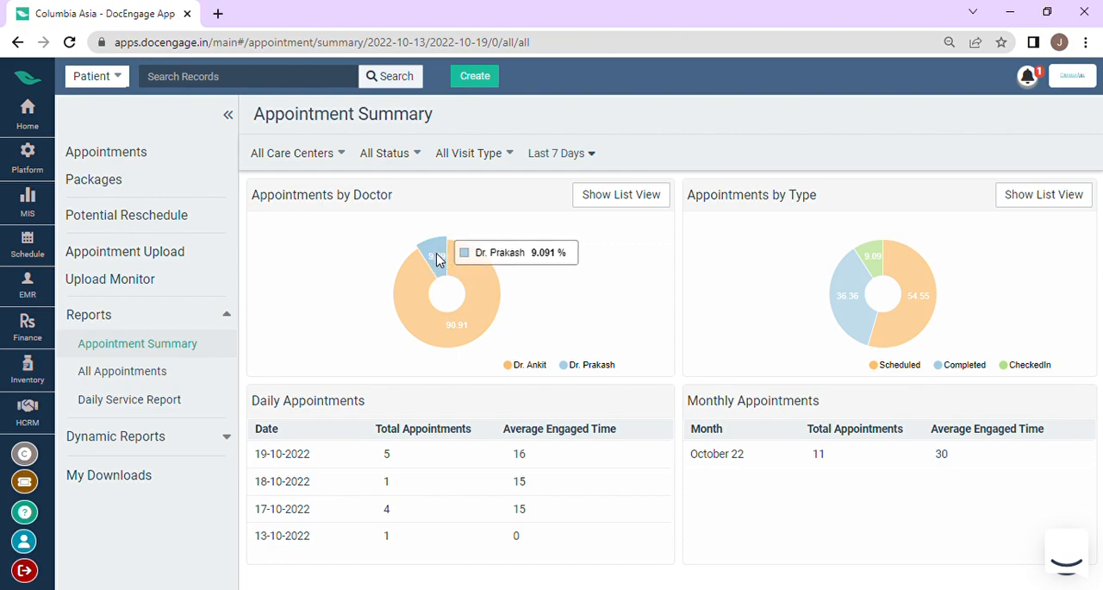
Step: Review Appointments by Type in the summary as a graph and as a list, ending in graph view
{"action": "mouse_move", "coordinate": [877, 270]}
{"action": "mouse_move", "coordinate": [901, 291]}
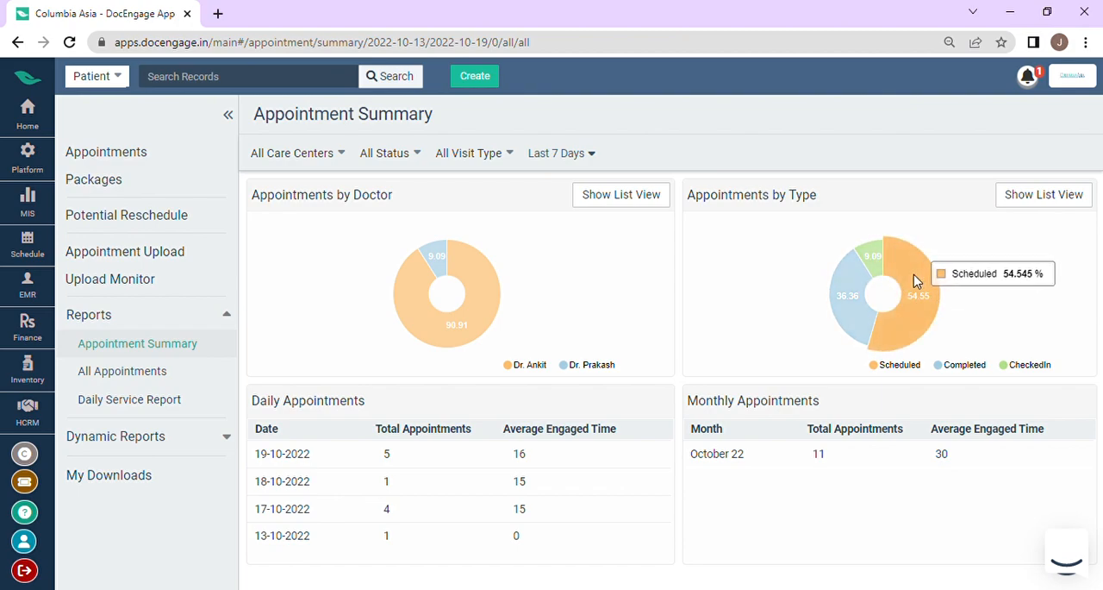
{"action": "mouse_move", "coordinate": [847, 299]}
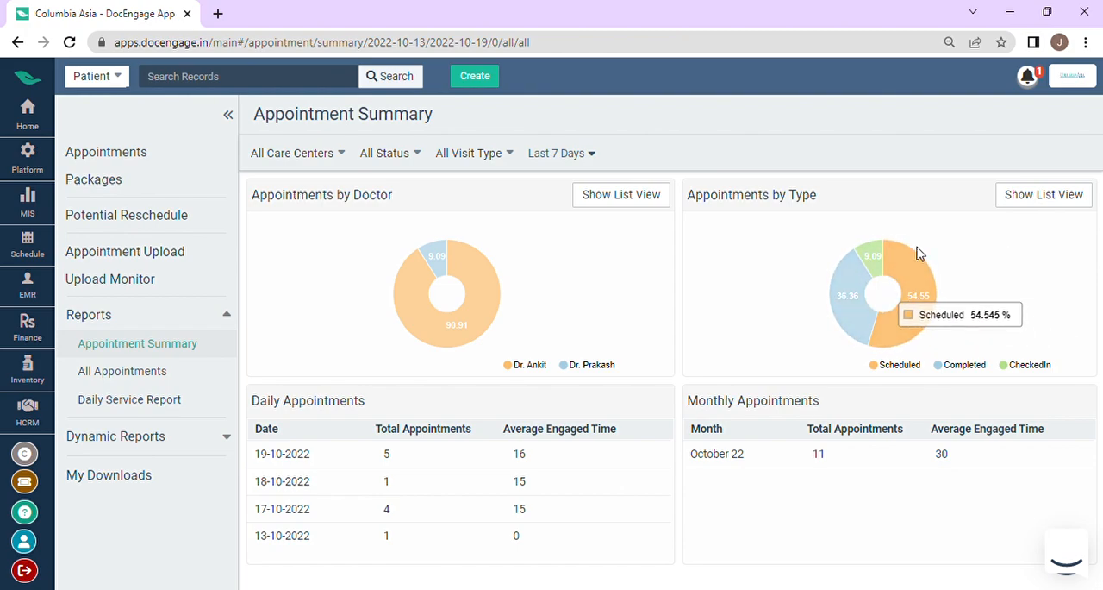
{"action": "left_click", "coordinate": [1042, 195]}
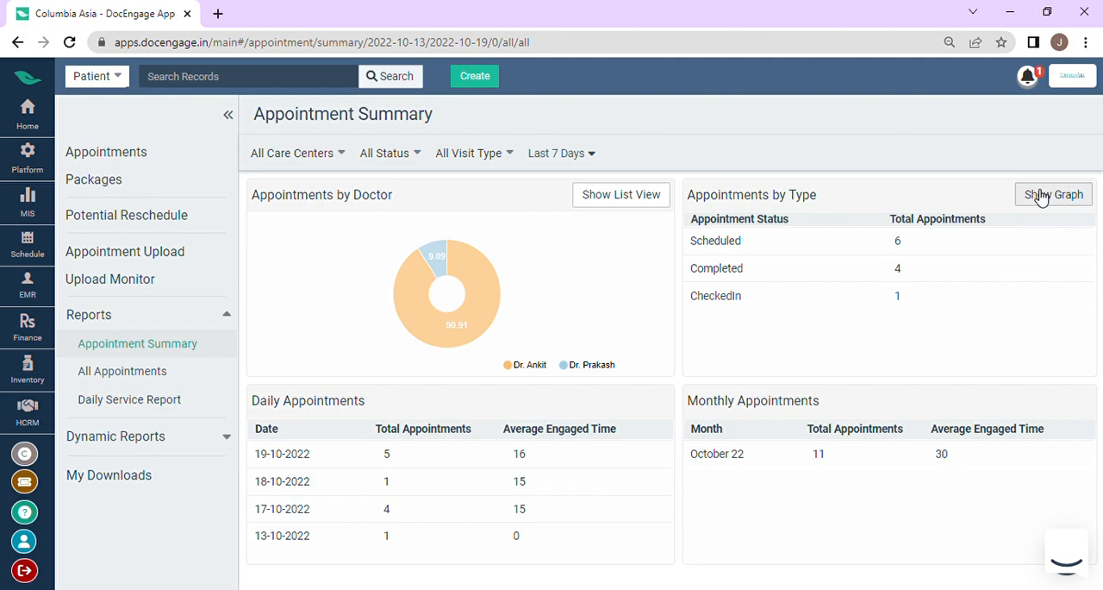
{"action": "left_click", "coordinate": [1041, 196]}
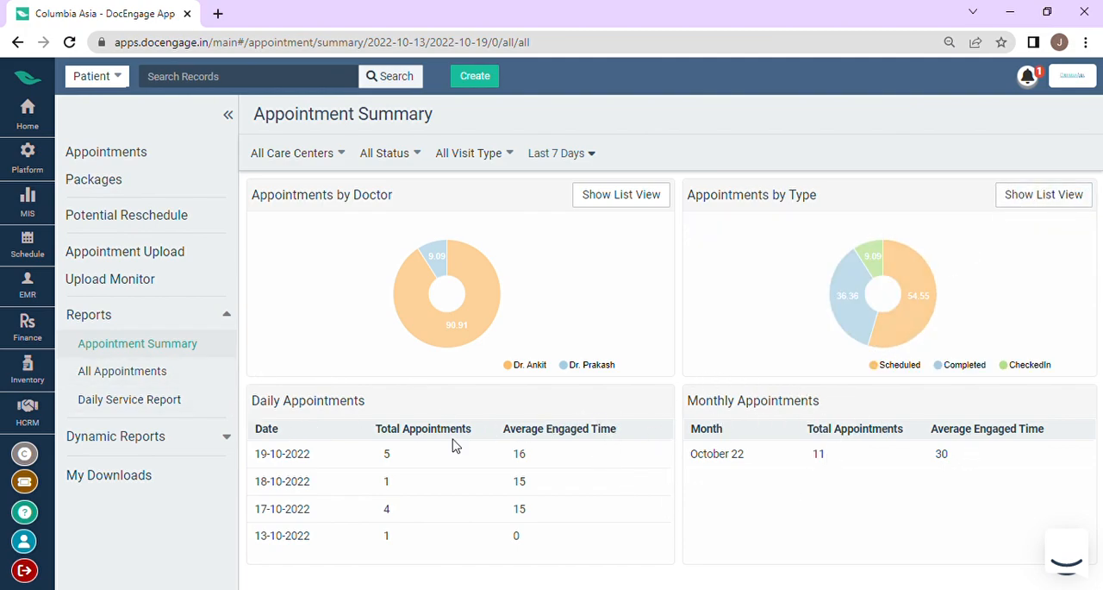
Step: Open the All Appointments report and filter it to the Last 30 Days
{"action": "left_click", "coordinate": [157, 374]}
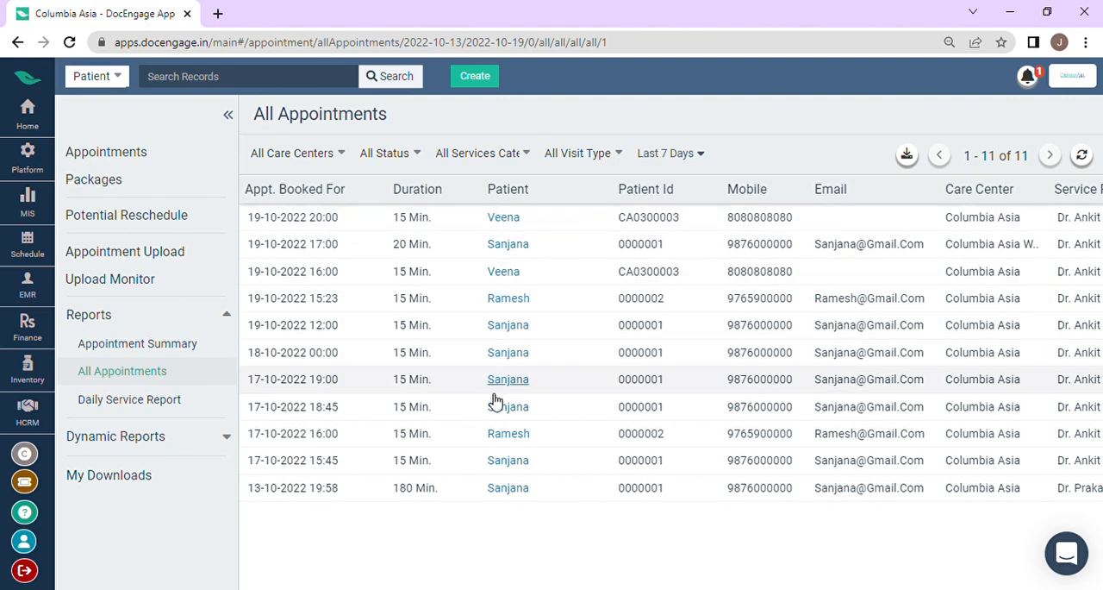
{"action": "left_click", "coordinate": [651, 164]}
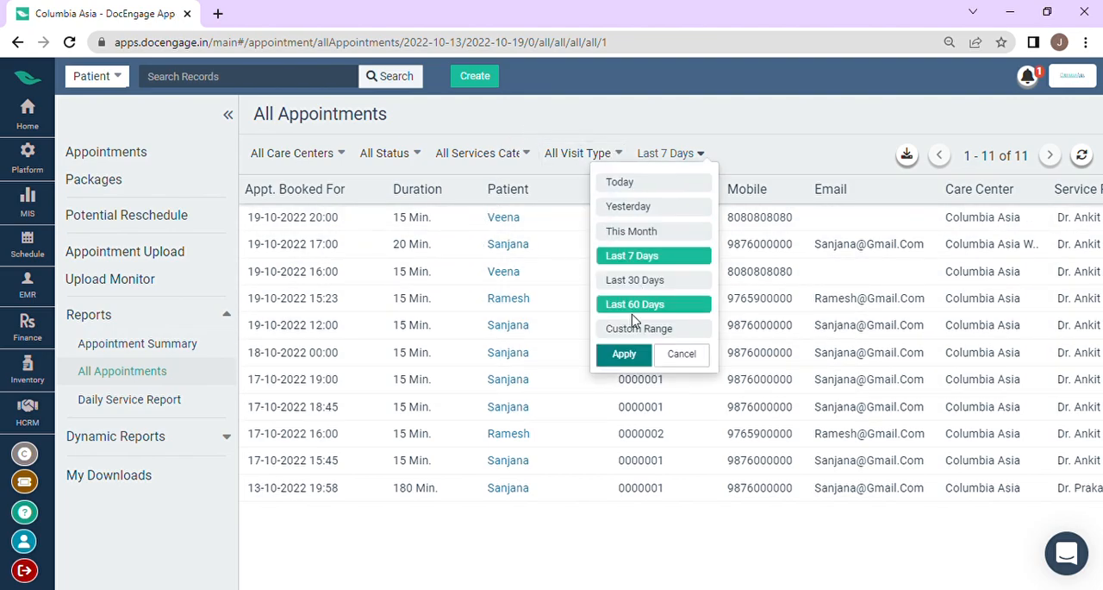
{"action": "left_click", "coordinate": [648, 278]}
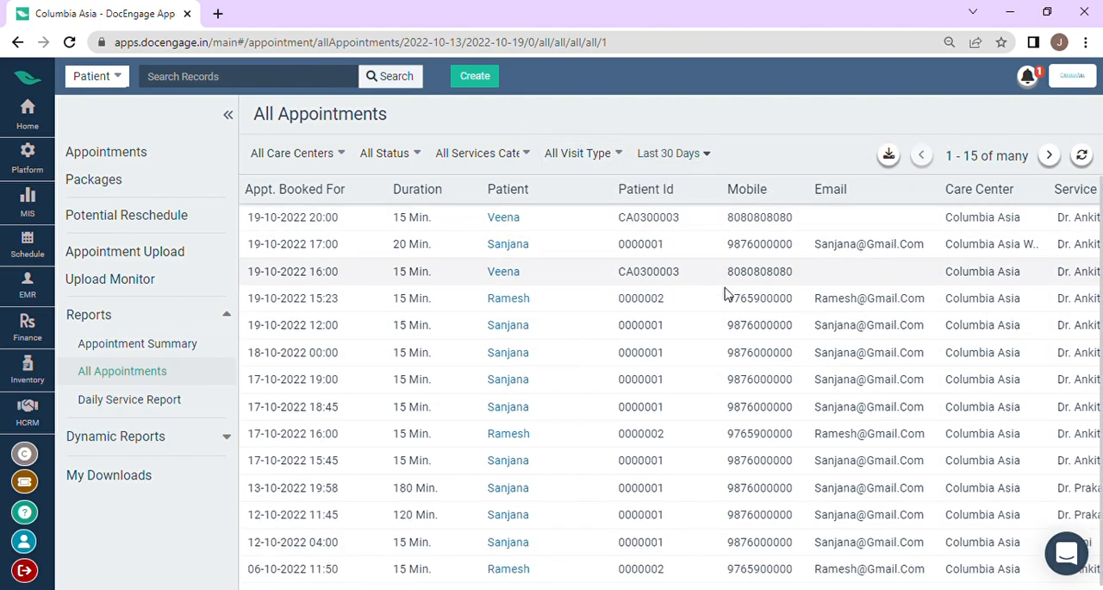
{"action": "scroll", "coordinate": [701, 357], "scroll_direction": "down", "scroll_amount": 1}
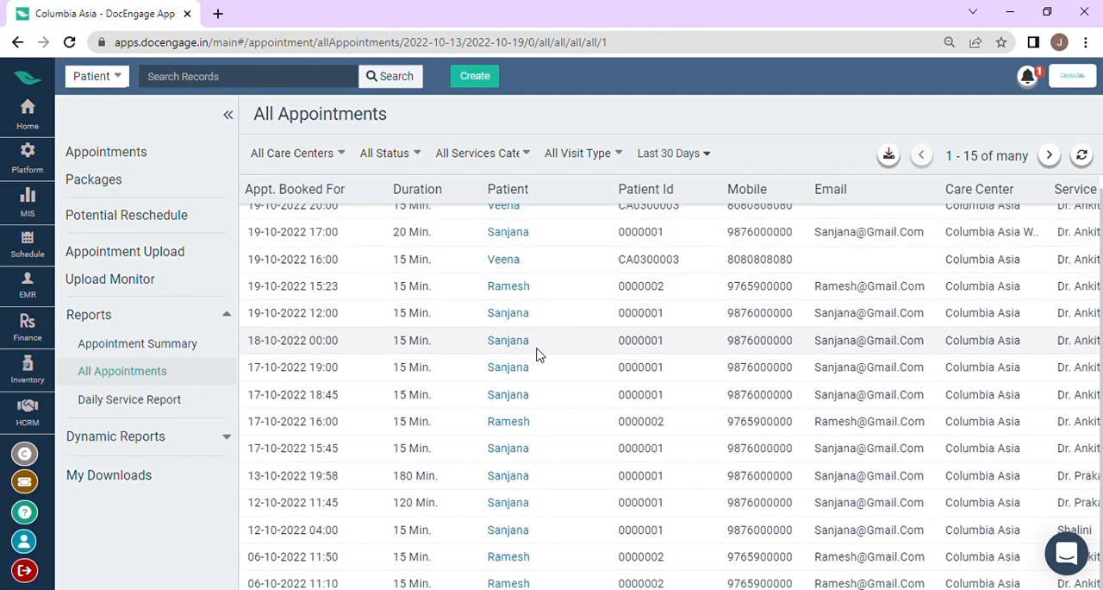
{"action": "scroll", "coordinate": [537, 349], "scroll_direction": "up", "scroll_amount": 1}
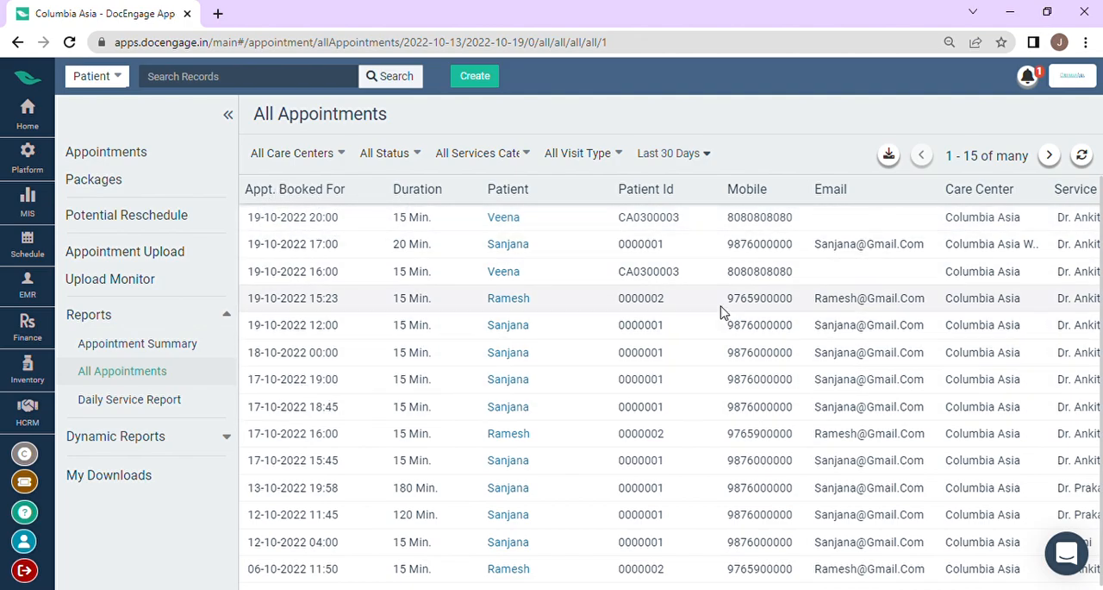
Step: Examine the All Appointments report's care center, provider, service, visit type, status, in-time and out-time columns
{"action": "scroll", "coordinate": [911, 301], "scroll_direction": "right", "scroll_amount": 3}
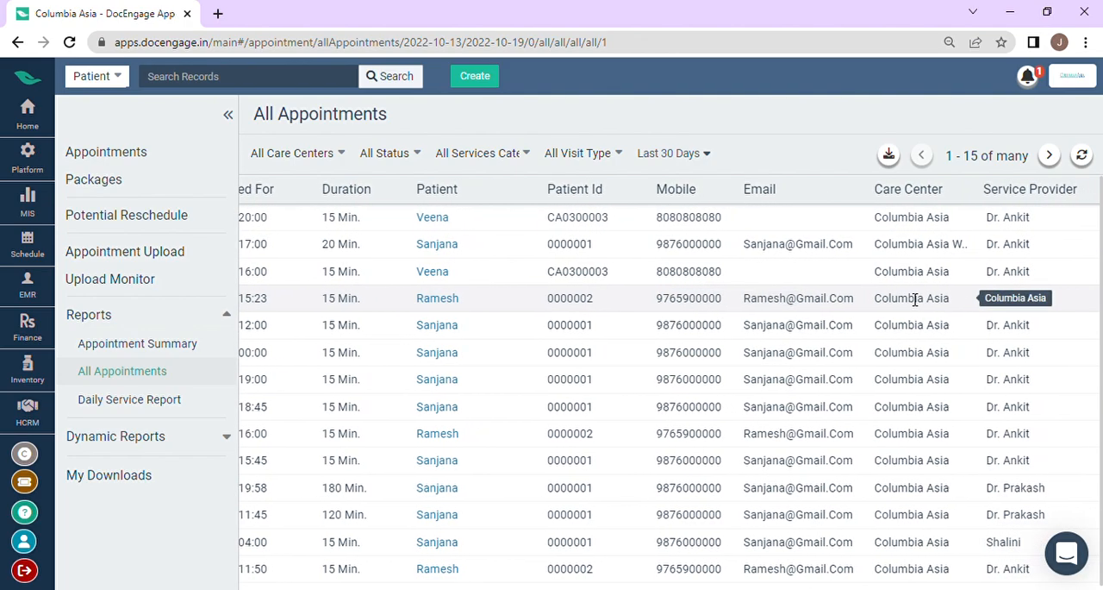
{"action": "scroll", "coordinate": [925, 254], "scroll_direction": "right", "scroll_amount": 10}
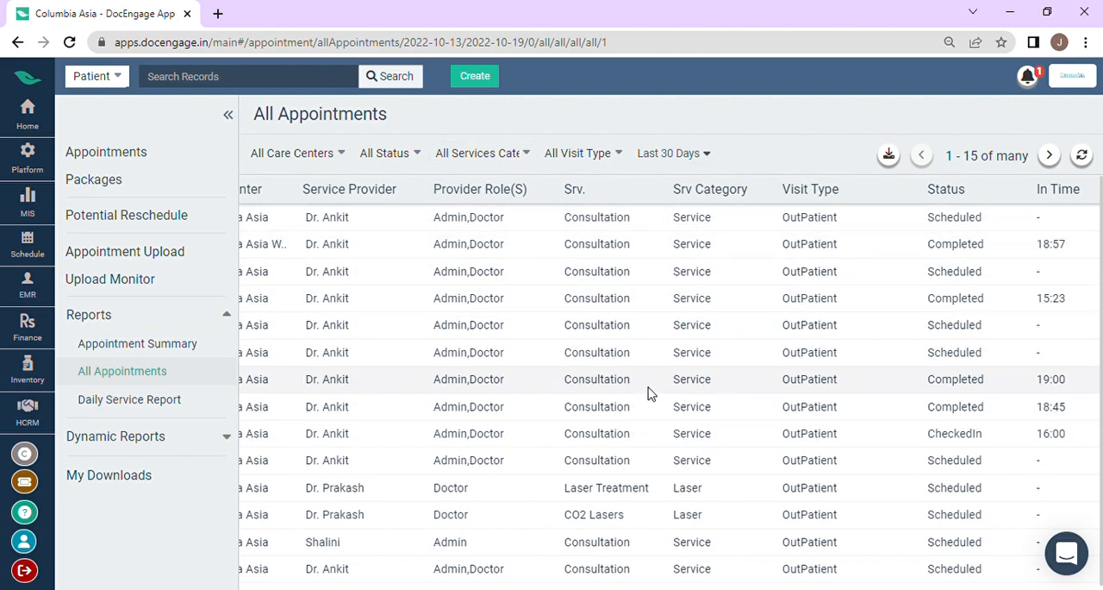
{"action": "scroll", "coordinate": [560, 362], "scroll_direction": "left", "scroll_amount": 2}
{"action": "scroll", "coordinate": [599, 357], "scroll_direction": "right", "scroll_amount": 6}
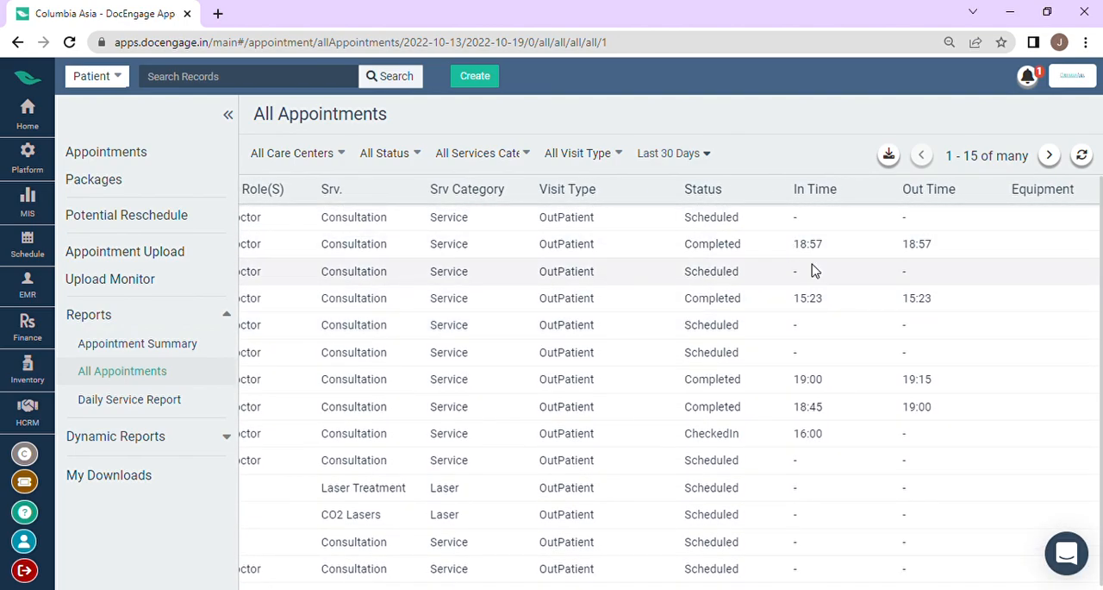
{"action": "scroll", "coordinate": [800, 276], "scroll_direction": "left", "scroll_amount": 3}
{"action": "scroll", "coordinate": [756, 286], "scroll_direction": "right", "scroll_amount": 7}
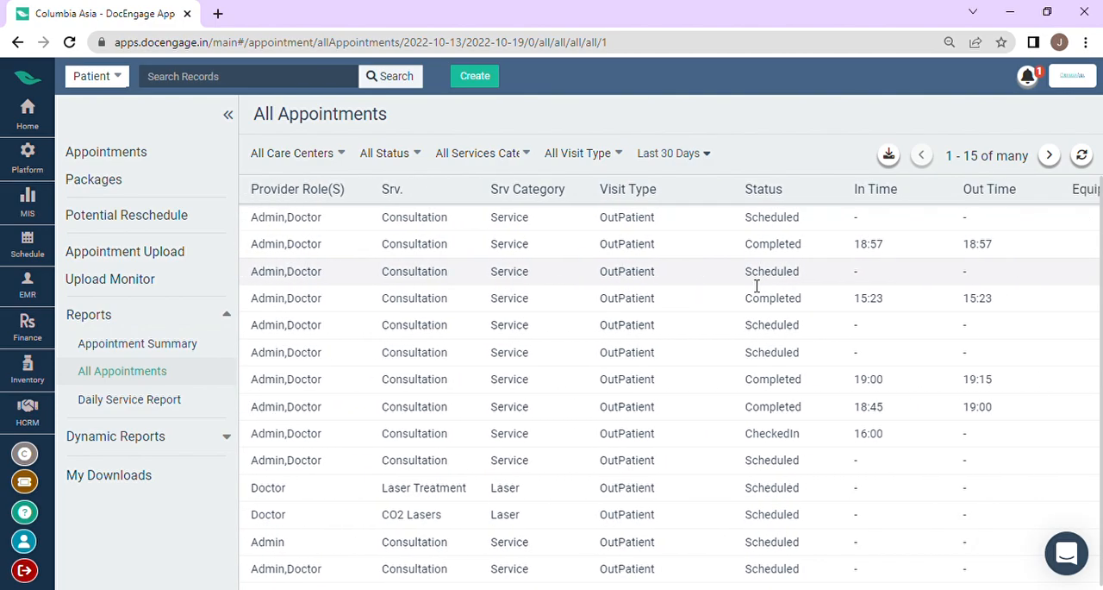
{"action": "scroll", "coordinate": [756, 287], "scroll_direction": "right", "scroll_amount": 2}
{"action": "scroll", "coordinate": [615, 339], "scroll_direction": "left", "scroll_amount": 5}
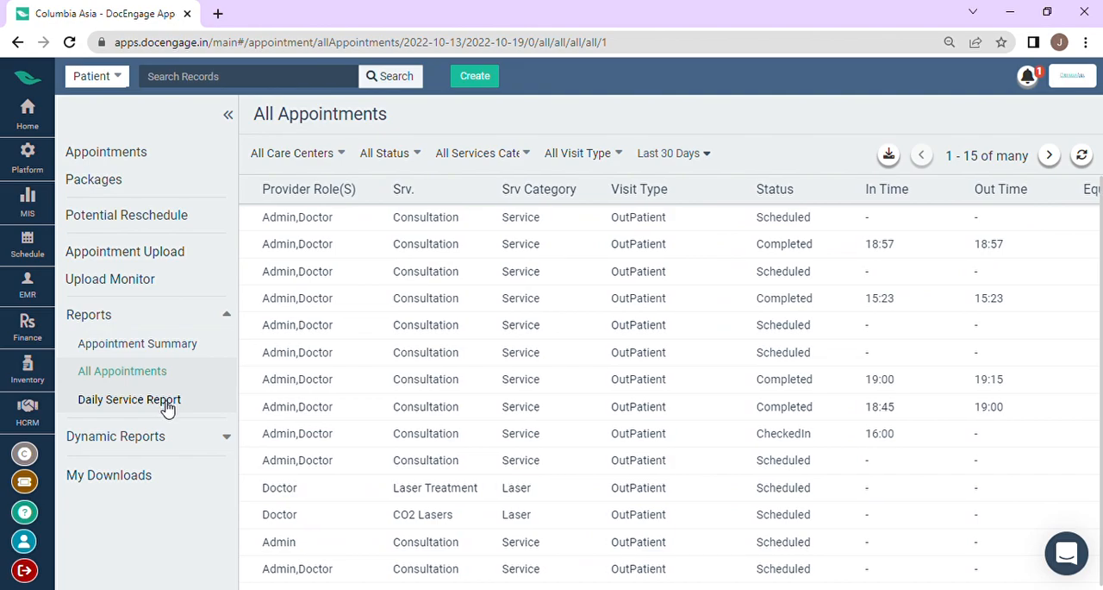
Step: Open the Daily Service Report and review its total, pending, scheduled and visited figures per service
{"action": "left_click", "coordinate": [132, 404]}
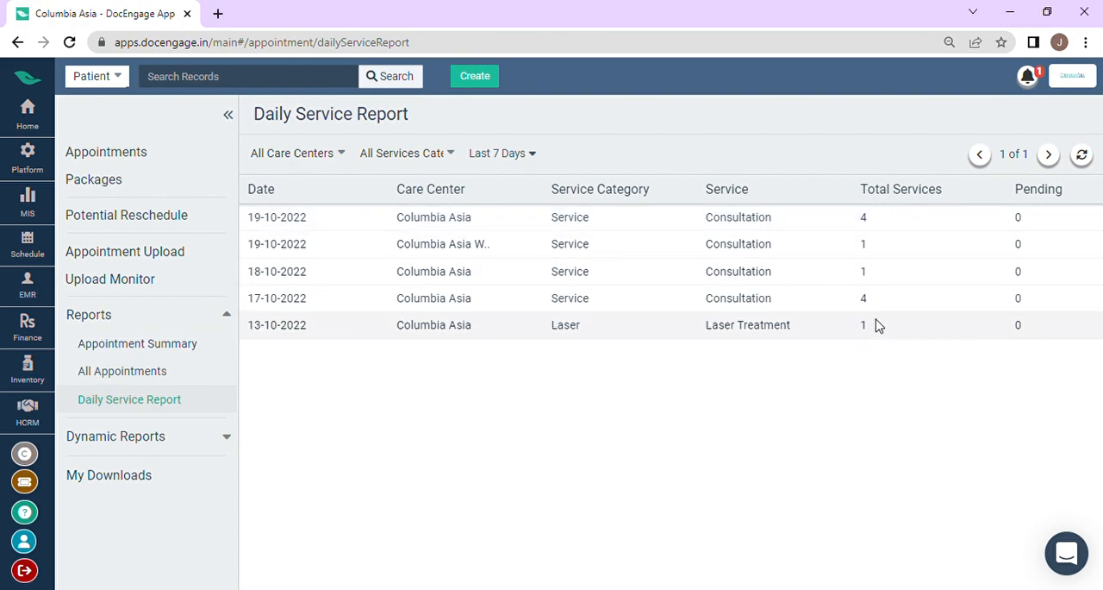
{"action": "scroll", "coordinate": [874, 316], "scroll_direction": "right", "scroll_amount": 2}
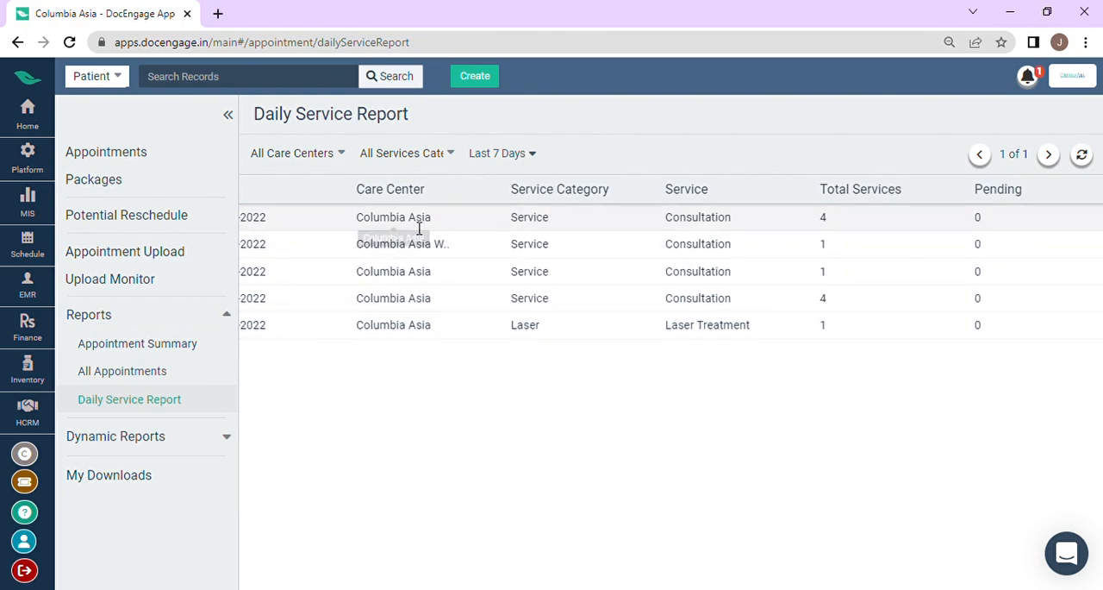
{"action": "scroll", "coordinate": [520, 349], "scroll_direction": "right", "scroll_amount": 5}
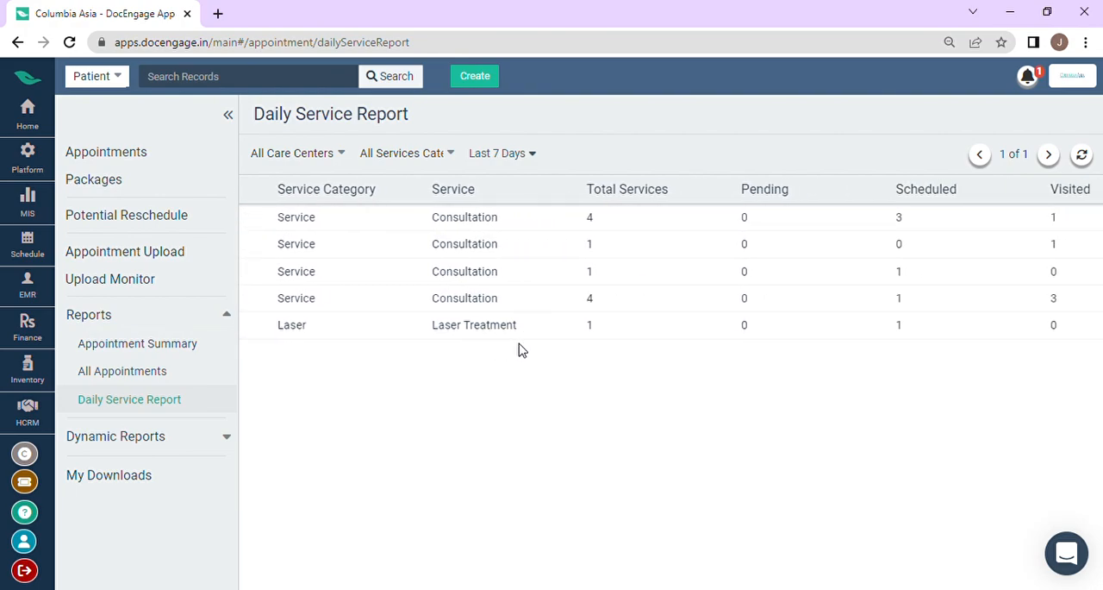
Step: Leave the Daily Service Report and open Build Report for dynamic appointment reports
{"action": "scroll", "coordinate": [689, 328], "scroll_direction": "left", "scroll_amount": 6}
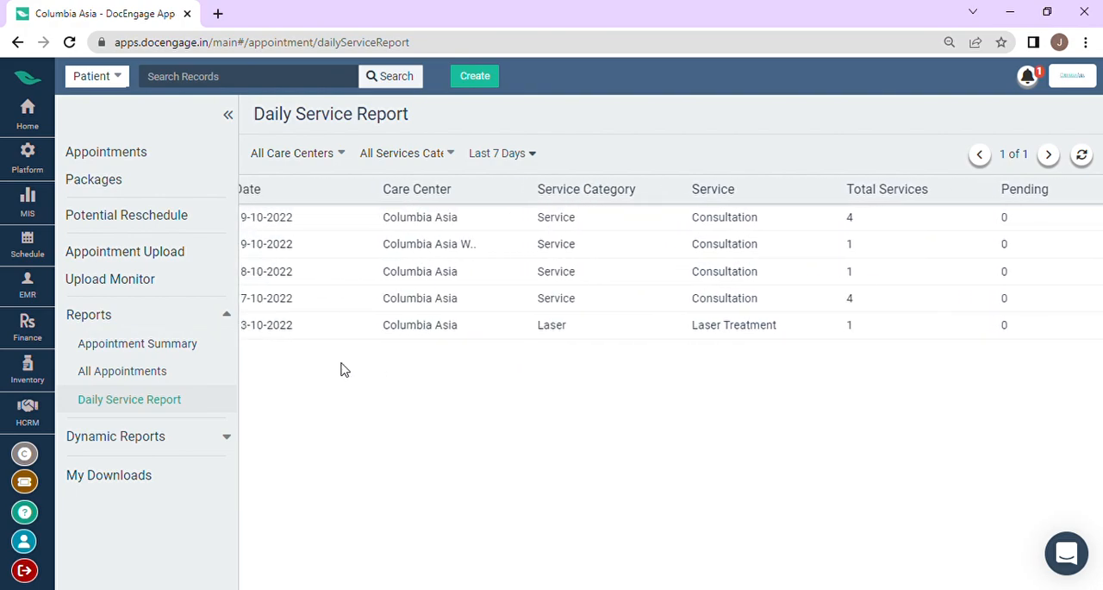
{"action": "left_click", "coordinate": [207, 319]}
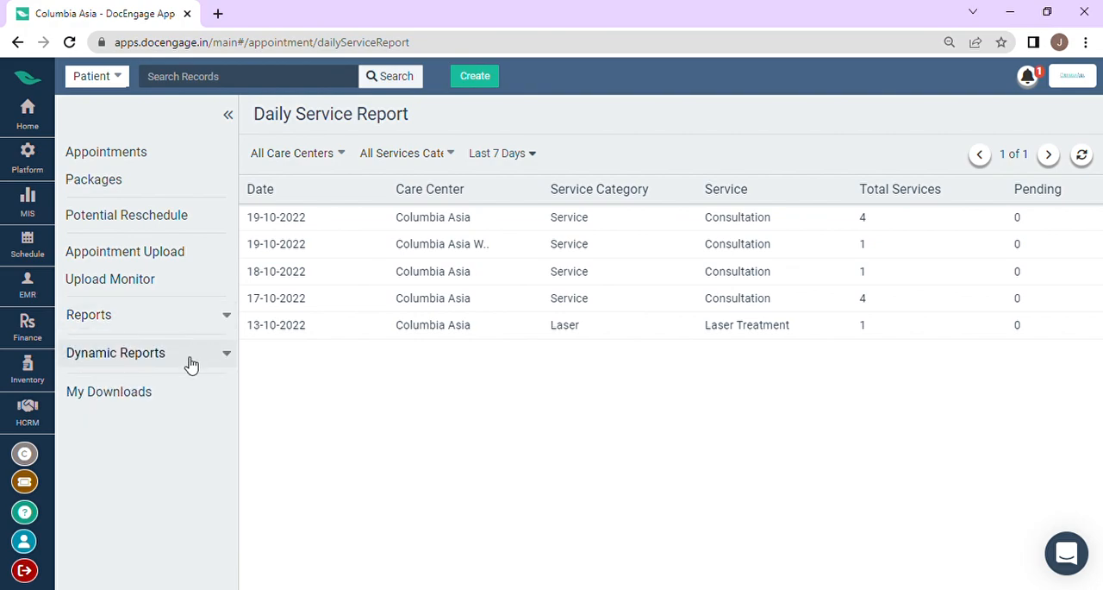
{"action": "left_click", "coordinate": [191, 362]}
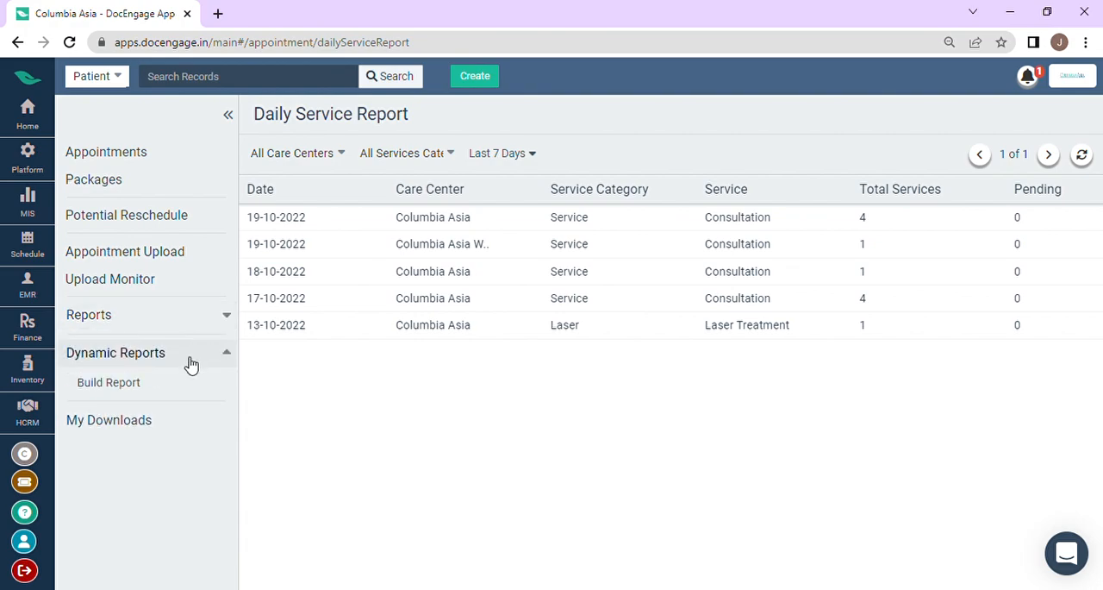
{"action": "left_click", "coordinate": [128, 391]}
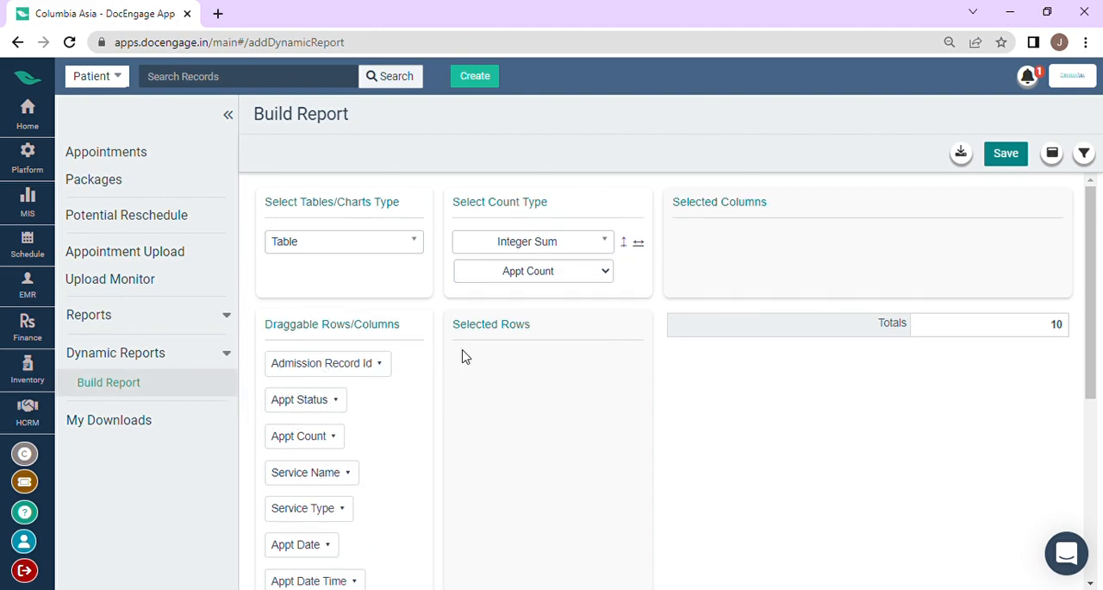
Step: Add the Service Name field to the selected columns of the appointment count table
{"action": "scroll", "coordinate": [318, 444], "scroll_direction": "down", "scroll_amount": 1}
{"action": "left_click_drag", "start_coordinate": [315, 405], "coordinate": [752, 241]}
{"action": "scroll", "coordinate": [518, 350], "scroll_direction": "up", "scroll_amount": 1}
Step: Add the Appt Date and Provider fields to the report's selected rows, in that order
{"action": "scroll", "coordinate": [297, 486], "scroll_direction": "down", "scroll_amount": 2}
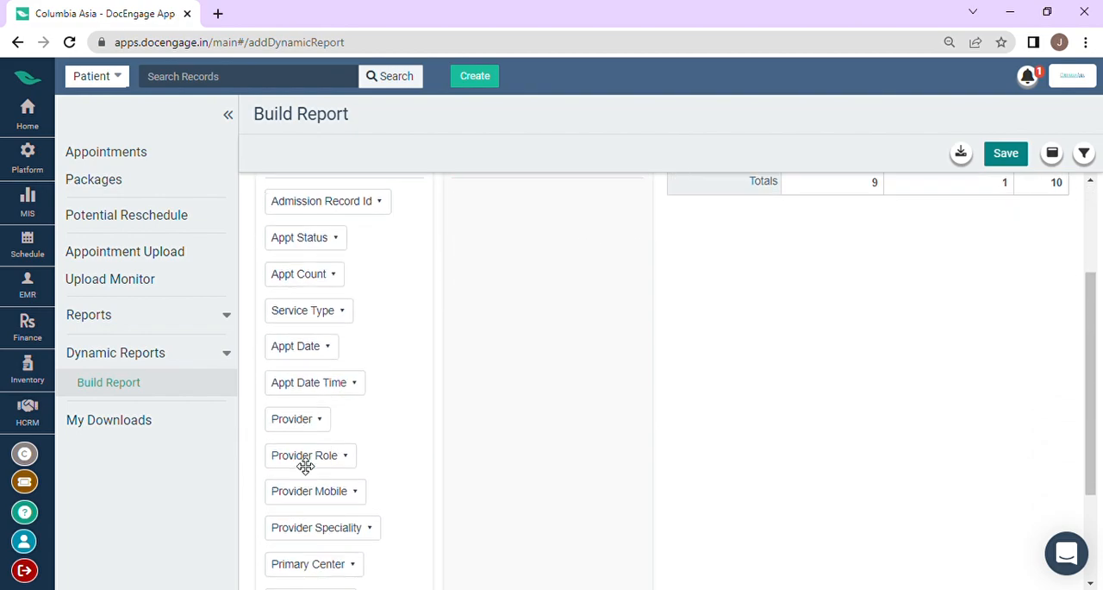
{"action": "left_click_drag", "start_coordinate": [316, 349], "coordinate": [520, 233]}
{"action": "scroll", "coordinate": [483, 362], "scroll_direction": "up", "scroll_amount": 2}
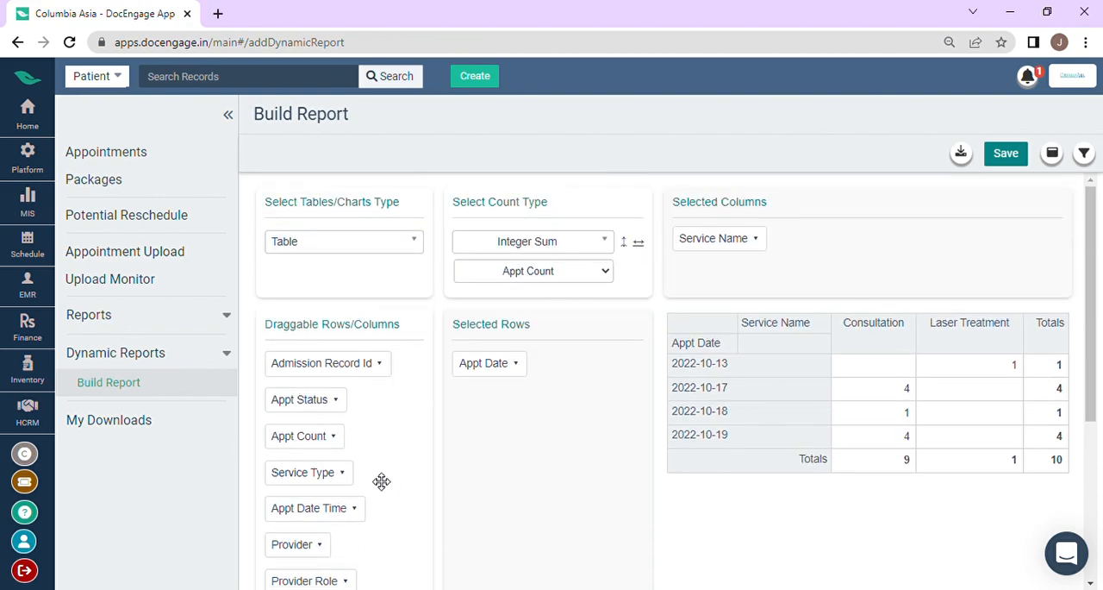
{"action": "scroll", "coordinate": [382, 481], "scroll_direction": "down", "scroll_amount": 2}
{"action": "left_click_drag", "start_coordinate": [316, 384], "coordinate": [567, 309]}
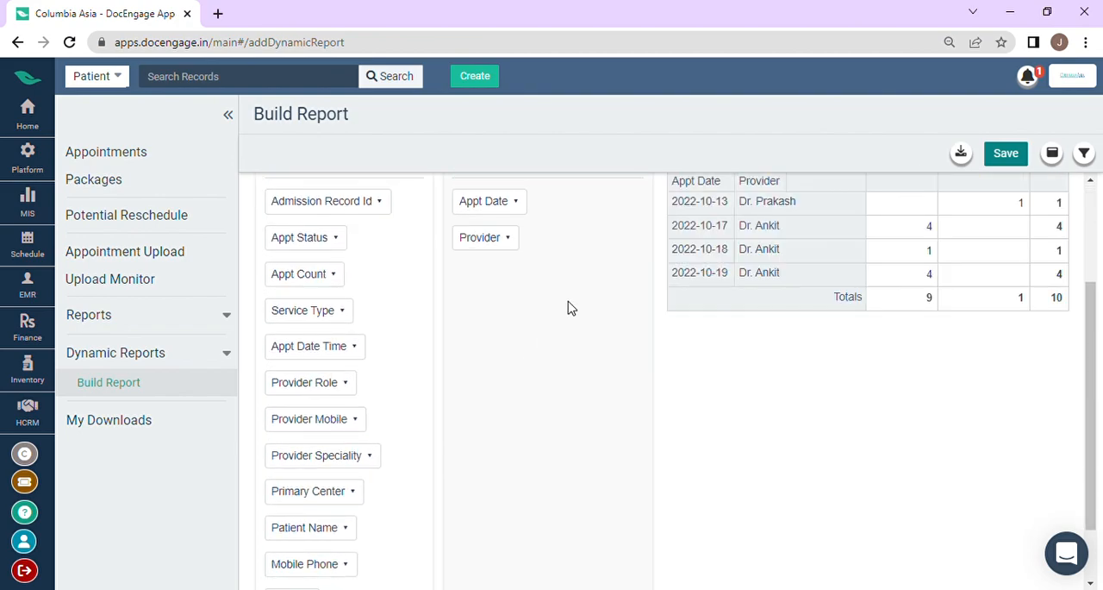
Step: Add the Patient Name field as a third row level below Provider
{"action": "scroll", "coordinate": [567, 327], "scroll_direction": "up", "scroll_amount": 2}
{"action": "scroll", "coordinate": [574, 374], "scroll_direction": "down", "scroll_amount": 1}
{"action": "scroll", "coordinate": [568, 431], "scroll_direction": "down", "scroll_amount": 2}
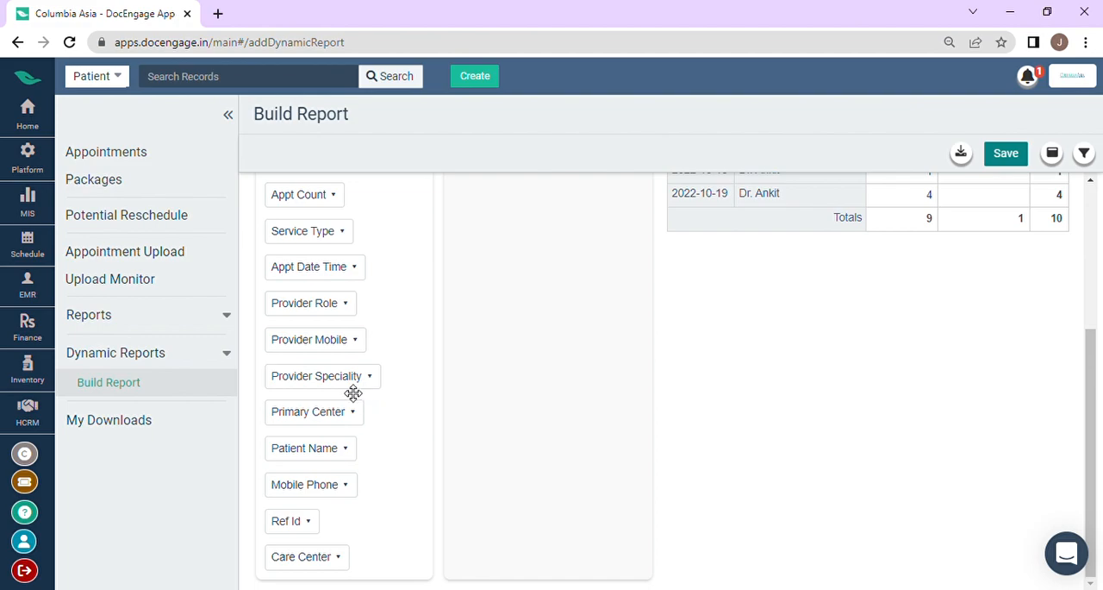
{"action": "left_click_drag", "start_coordinate": [344, 458], "coordinate": [557, 301]}
{"action": "scroll", "coordinate": [558, 319], "scroll_direction": "up", "scroll_amount": 3}
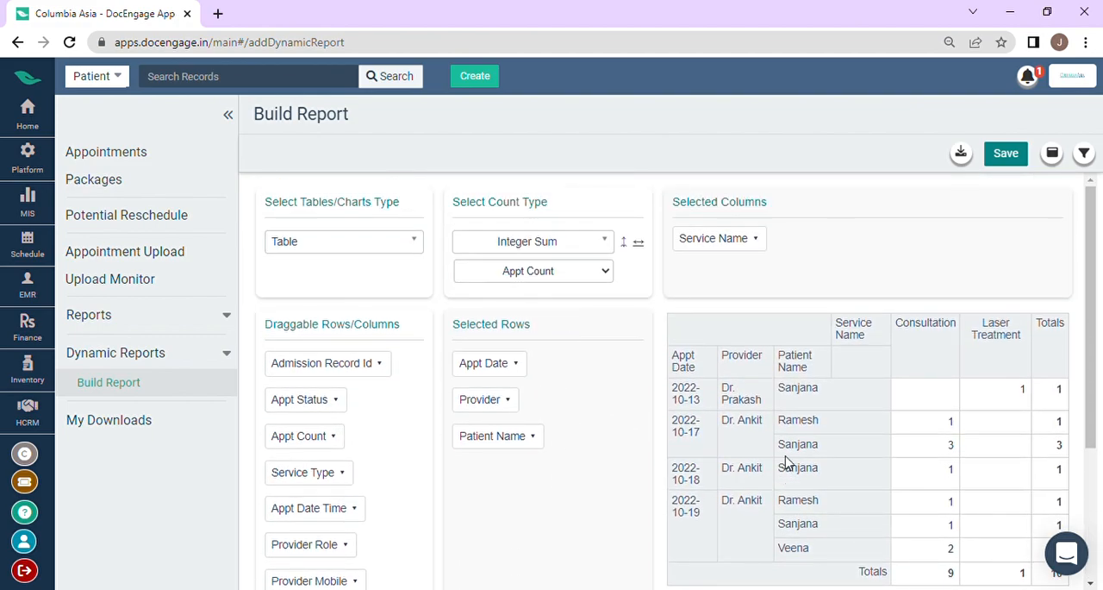
Step: Review the built table's appointment counts by date, provider, patient and service, and open the My Downloads page
{"action": "scroll", "coordinate": [806, 457], "scroll_direction": "down", "scroll_amount": 2}
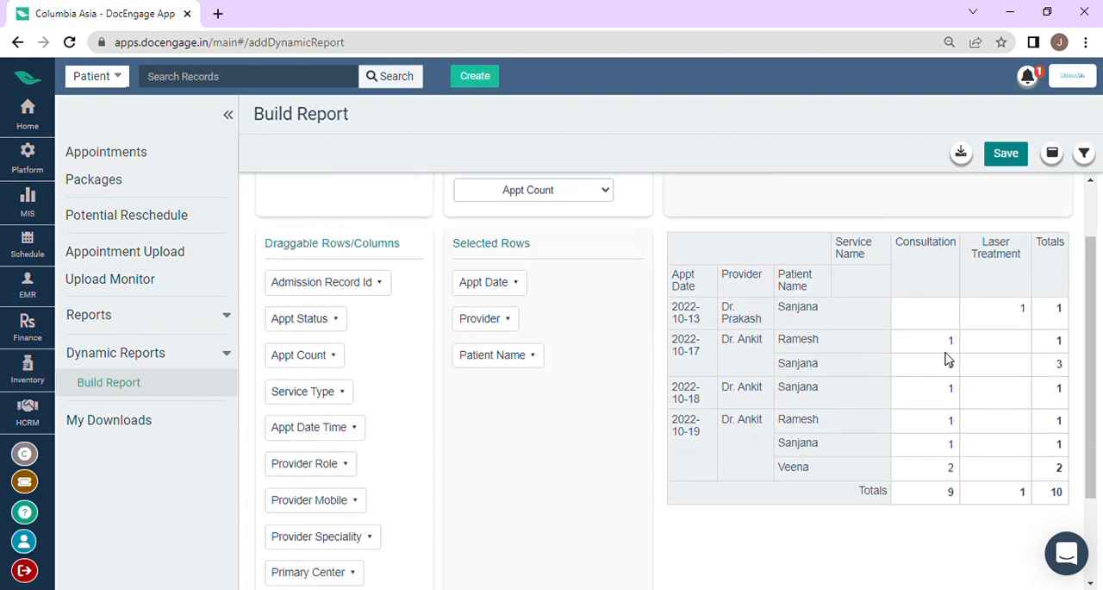
{"action": "scroll", "coordinate": [987, 392], "scroll_direction": "down", "scroll_amount": 3}
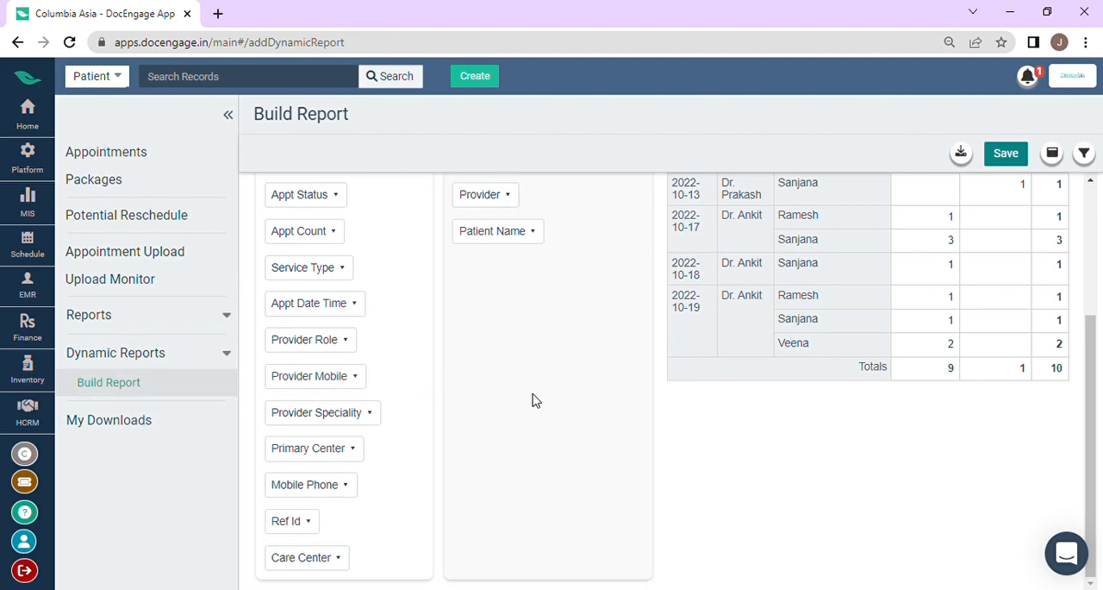
{"action": "scroll", "coordinate": [532, 397], "scroll_direction": "up", "scroll_amount": 5}
{"action": "scroll", "coordinate": [549, 411], "scroll_direction": "down", "scroll_amount": 5}
{"action": "left_click", "coordinate": [171, 356]}
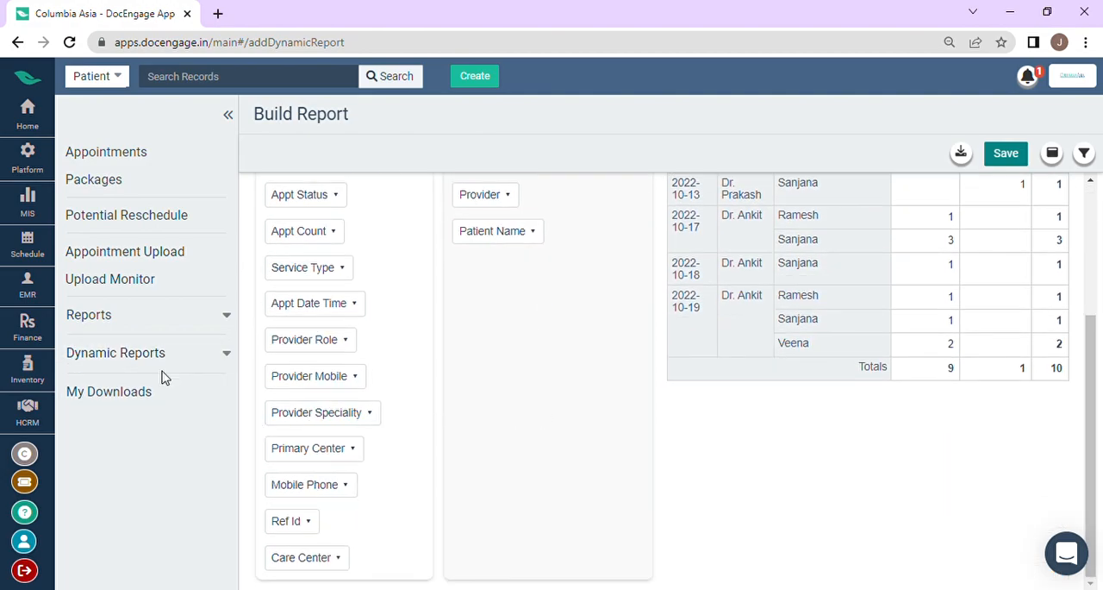
{"action": "left_click", "coordinate": [162, 397]}
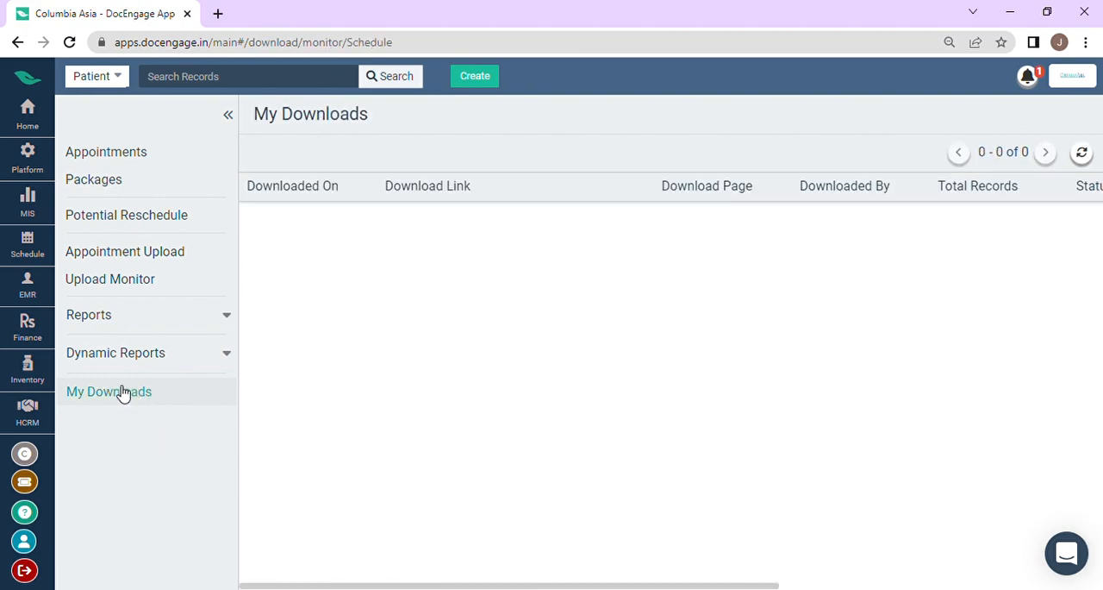